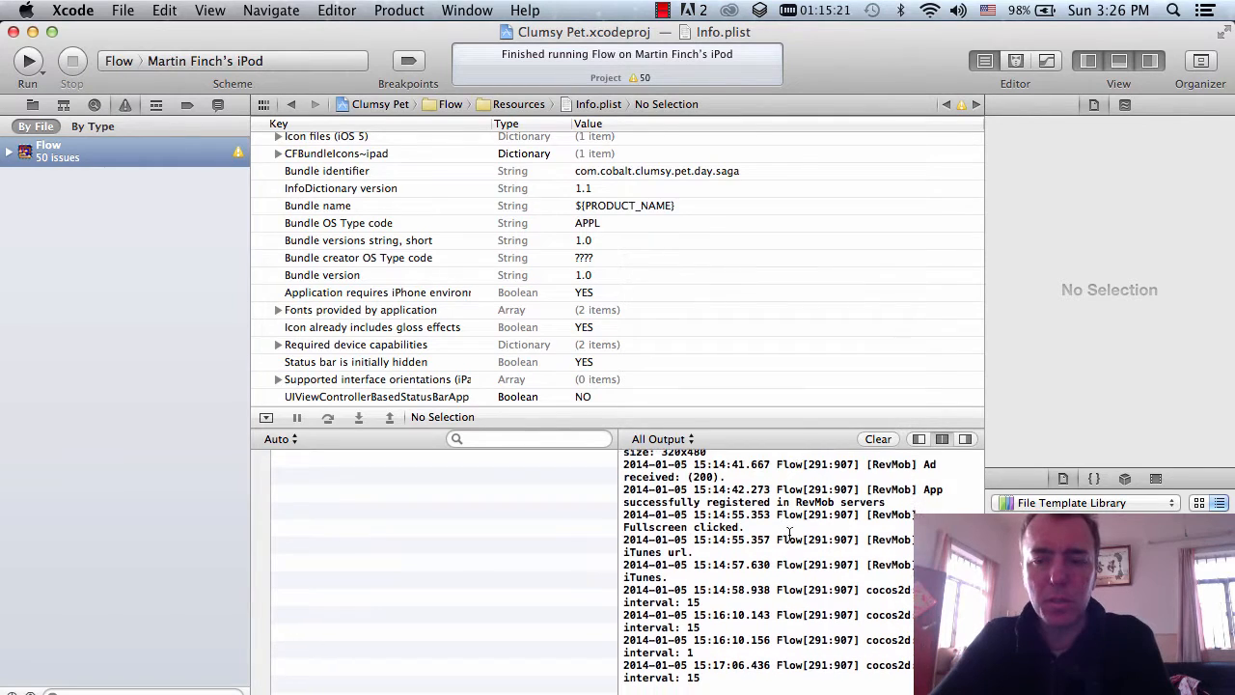
Step: In Chrome, check the AppLovin keys page and reload RevMob's Apps list, then open AppLovin analytics
scroll(789, 534, "down", 5)
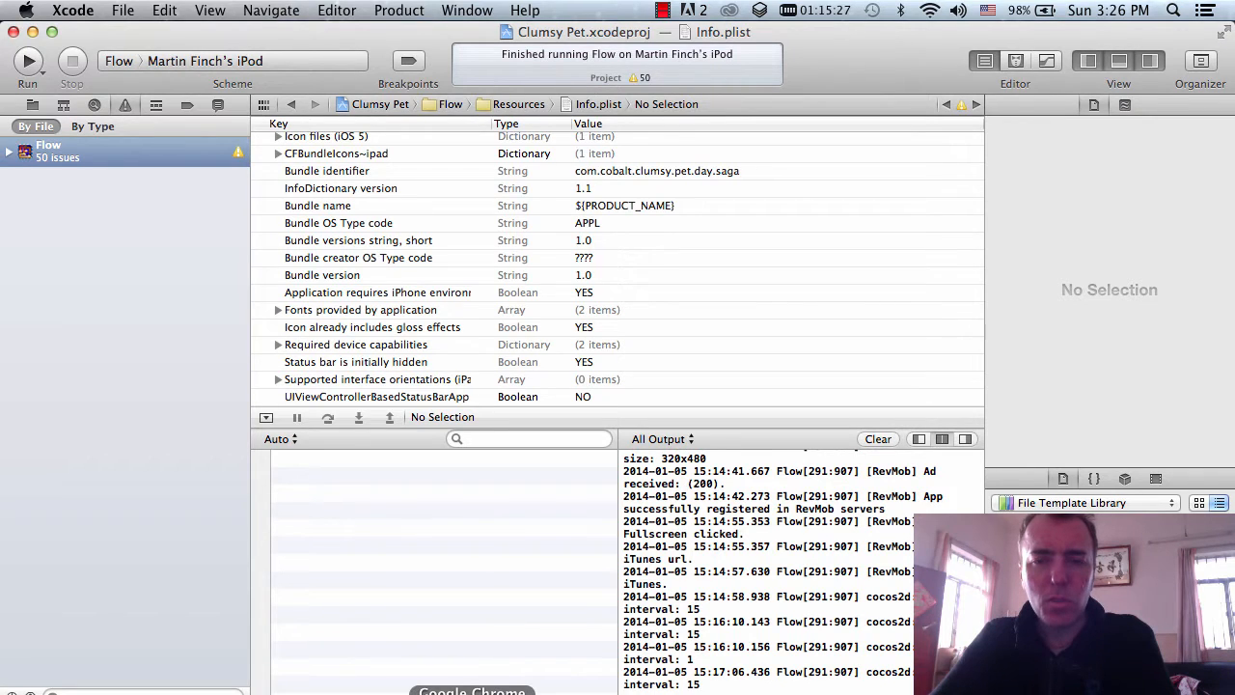
left_click(472, 693)
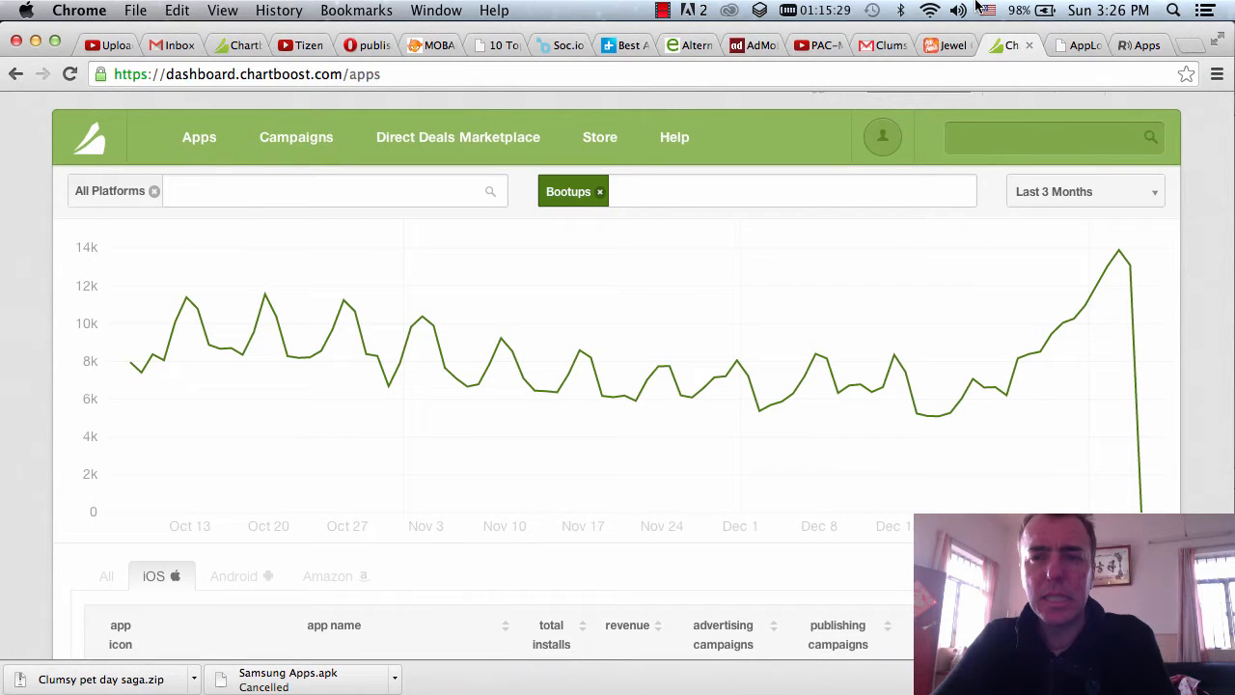
left_click(1059, 47)
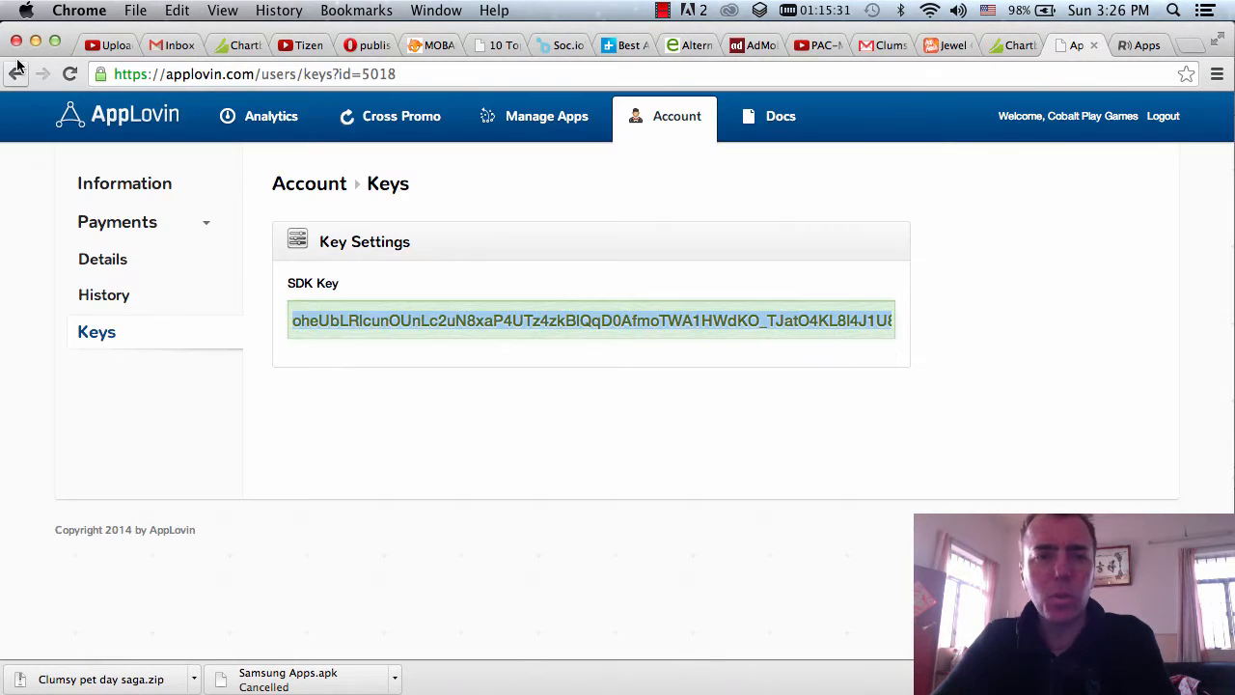
left_click(161, 122)
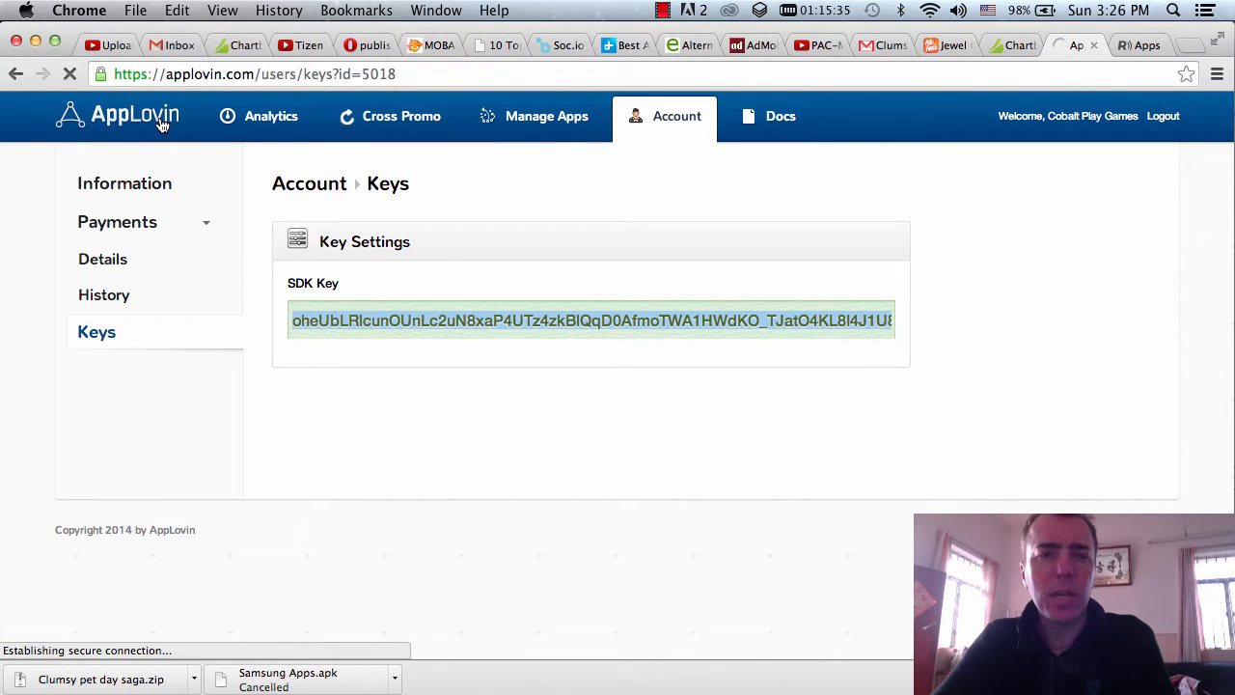
left_click(1135, 48)
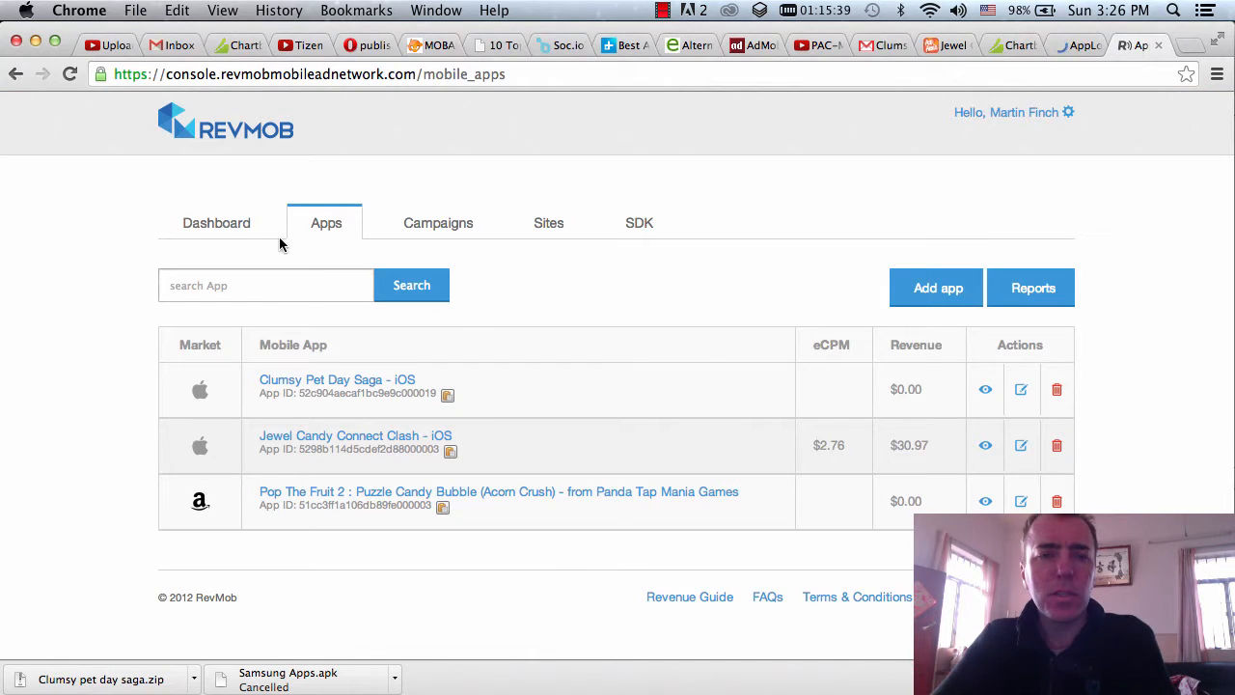
left_click(69, 74)
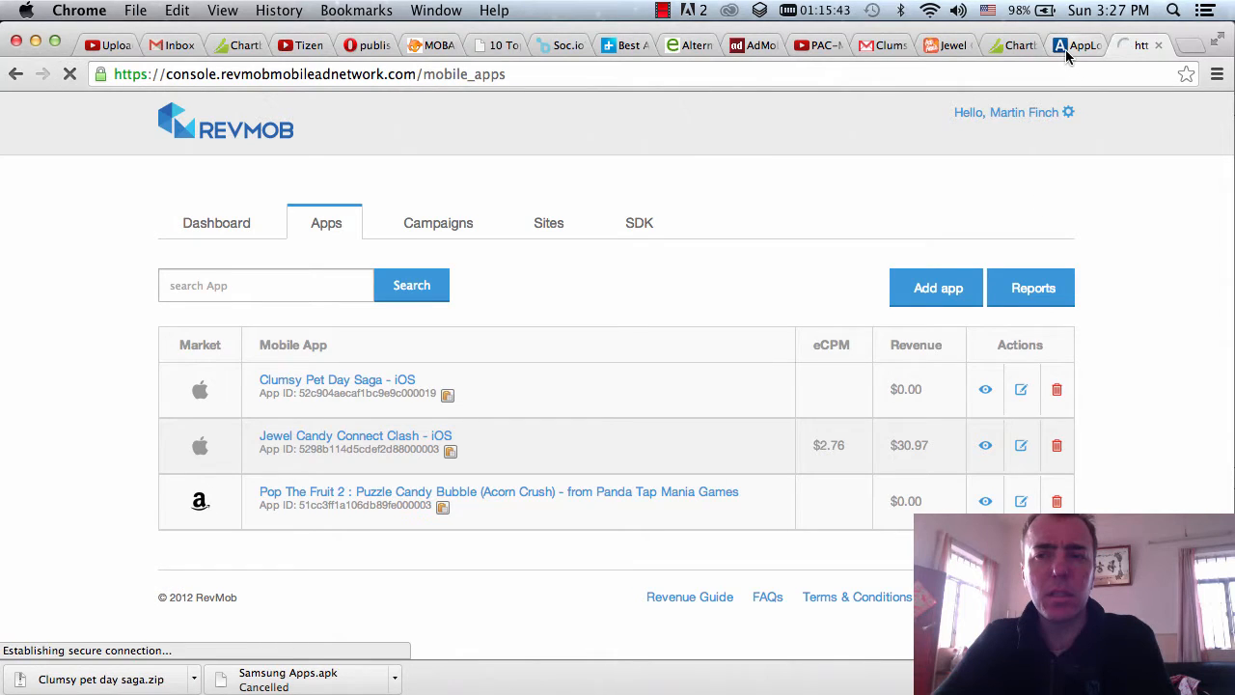
left_click(1066, 48)
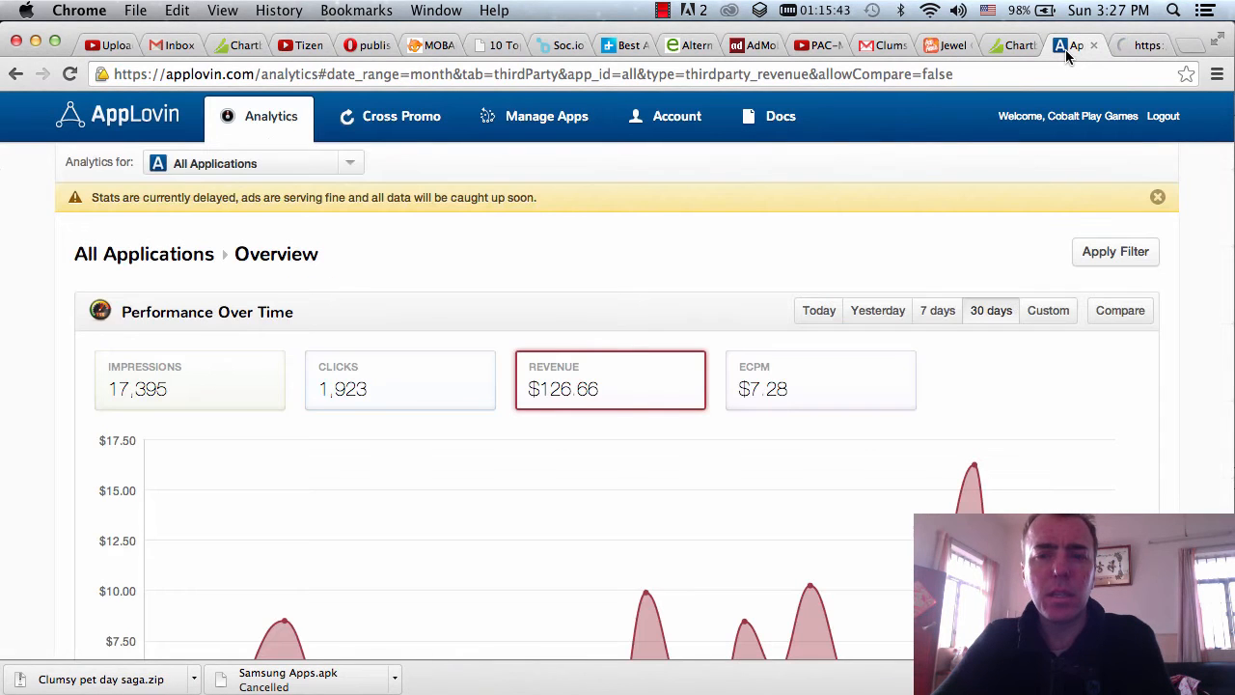
Step: Show AppLovin analytics for the second Jellow app, dismiss the update notice, and return to RevMob's apps
left_click(352, 166)
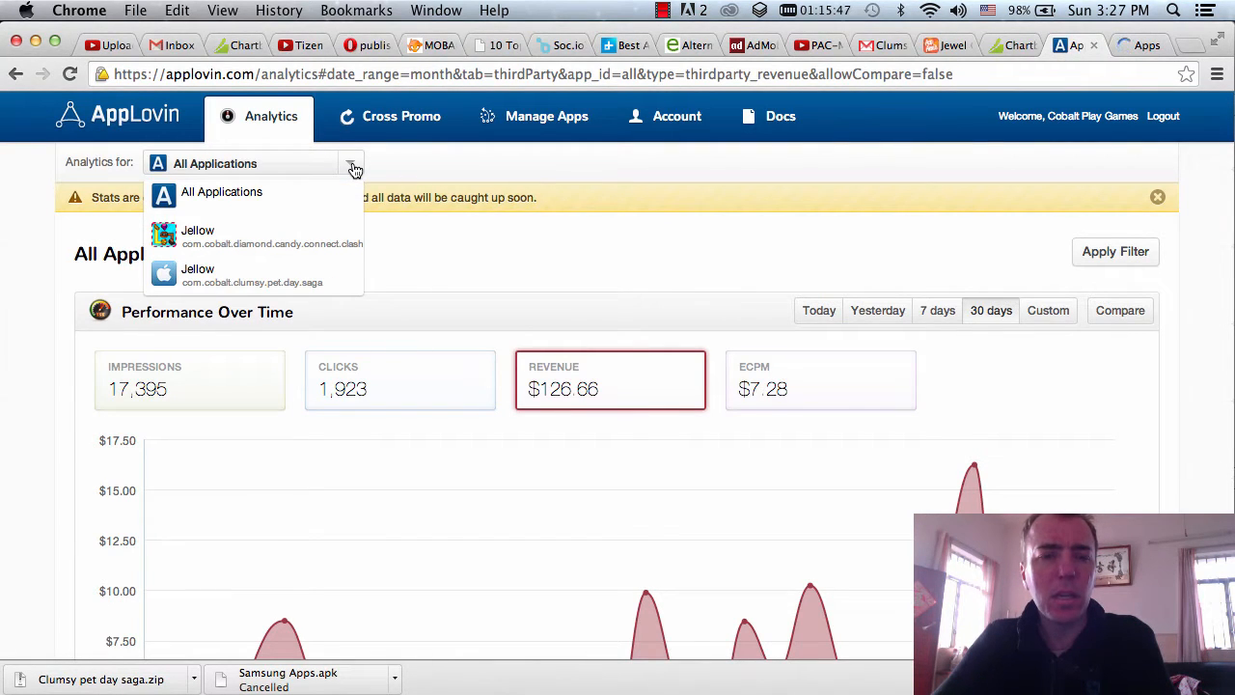
left_click(211, 278)
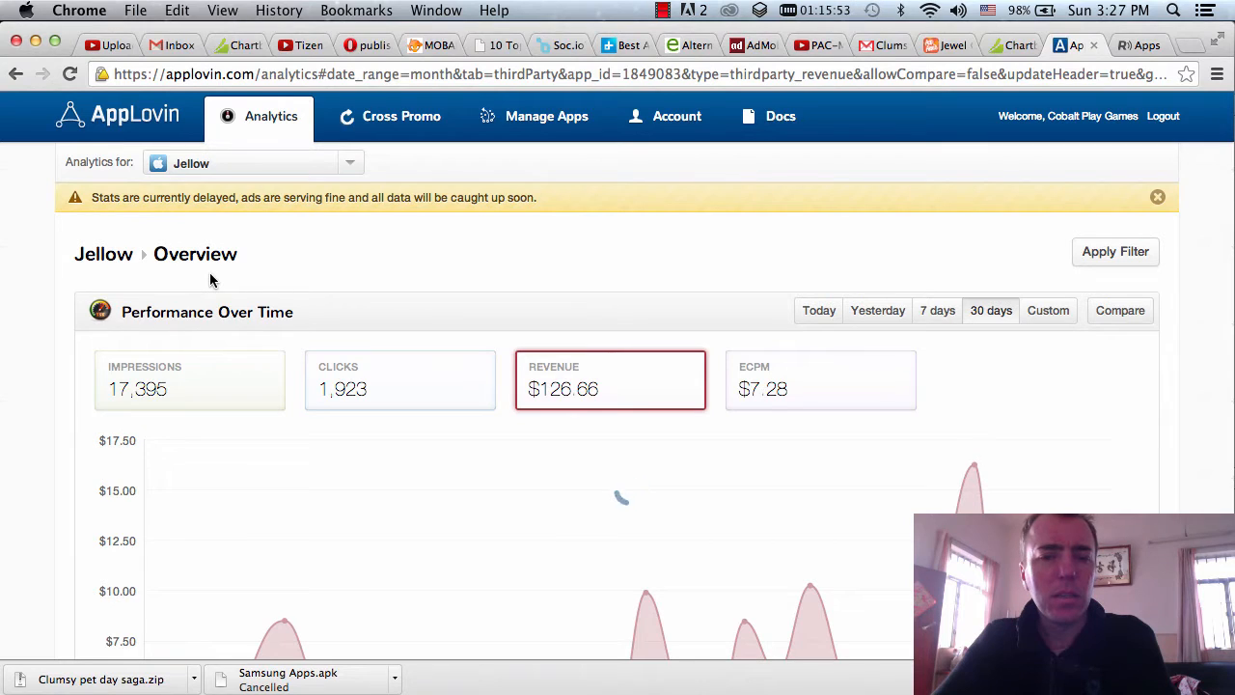
scroll(203, 390, "down", 3)
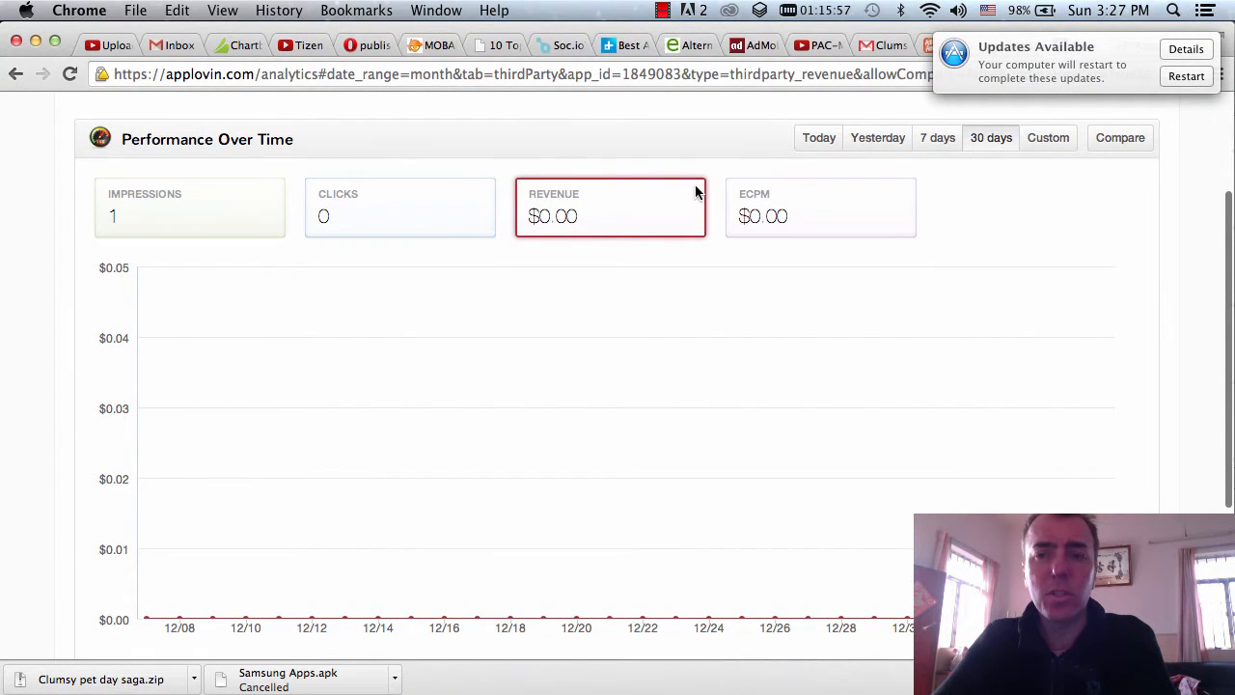
left_click(989, 73)
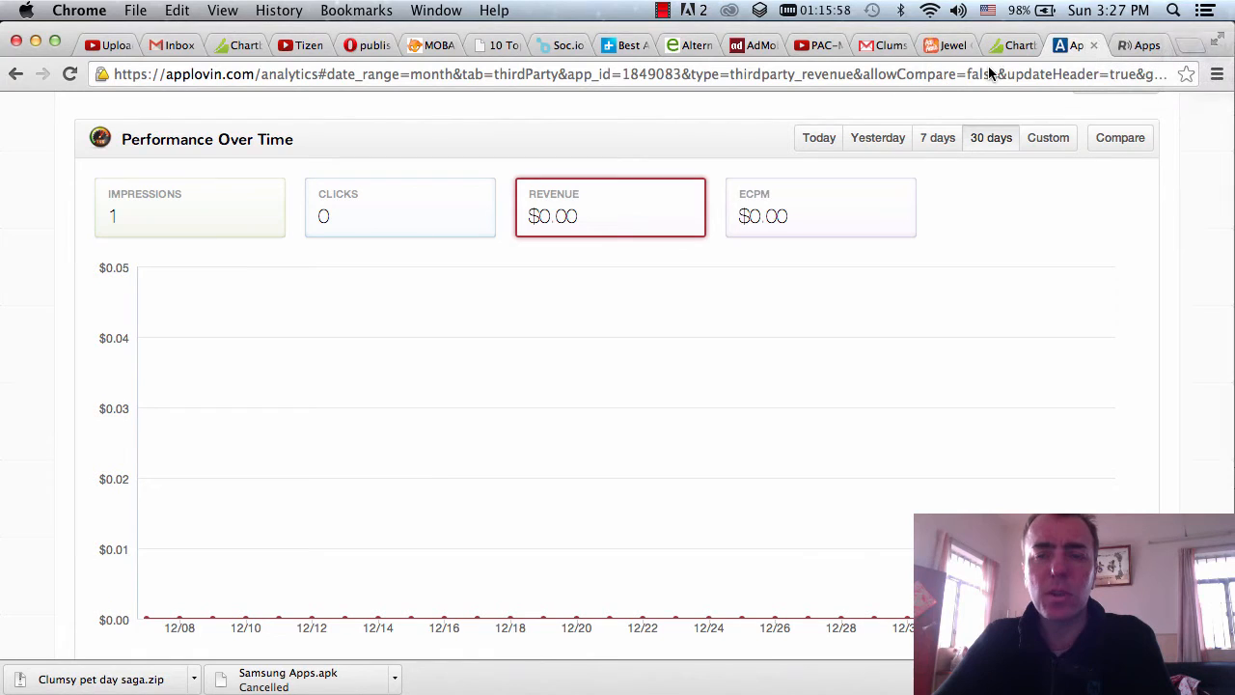
left_click(1124, 54)
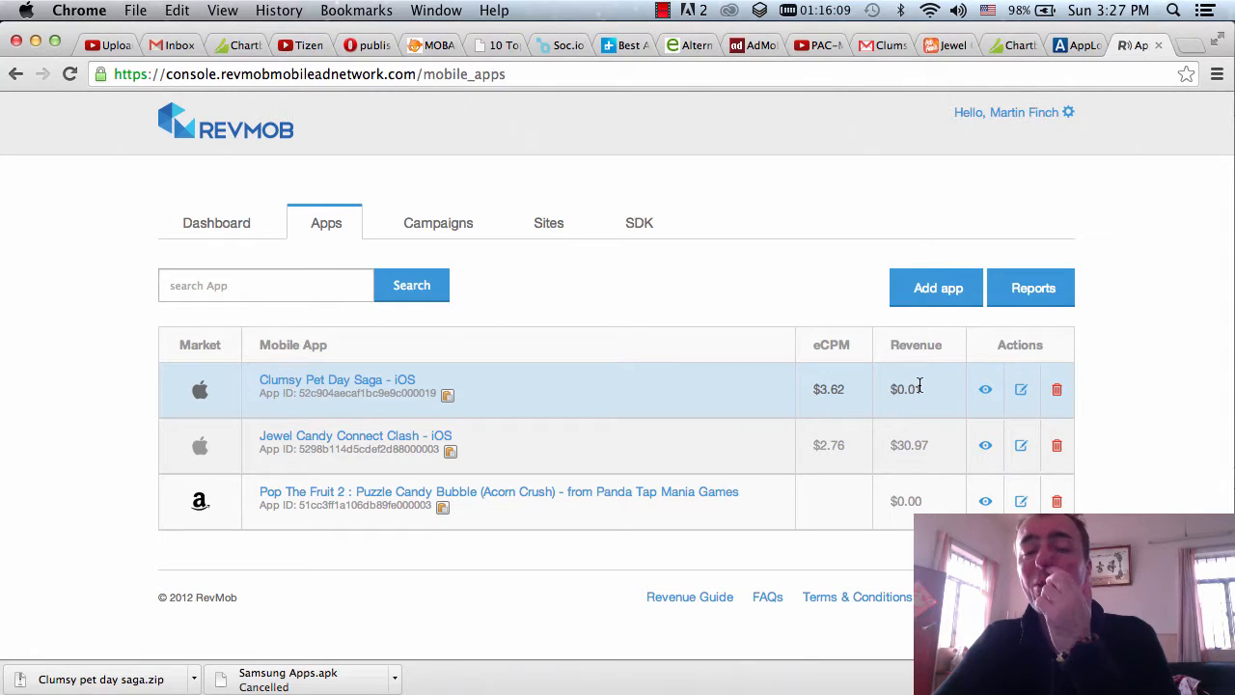
Step: Scroll through Chartboost's iOS apps list, noting Clumsy Pet Day Saga with 0 installs
left_click(1006, 48)
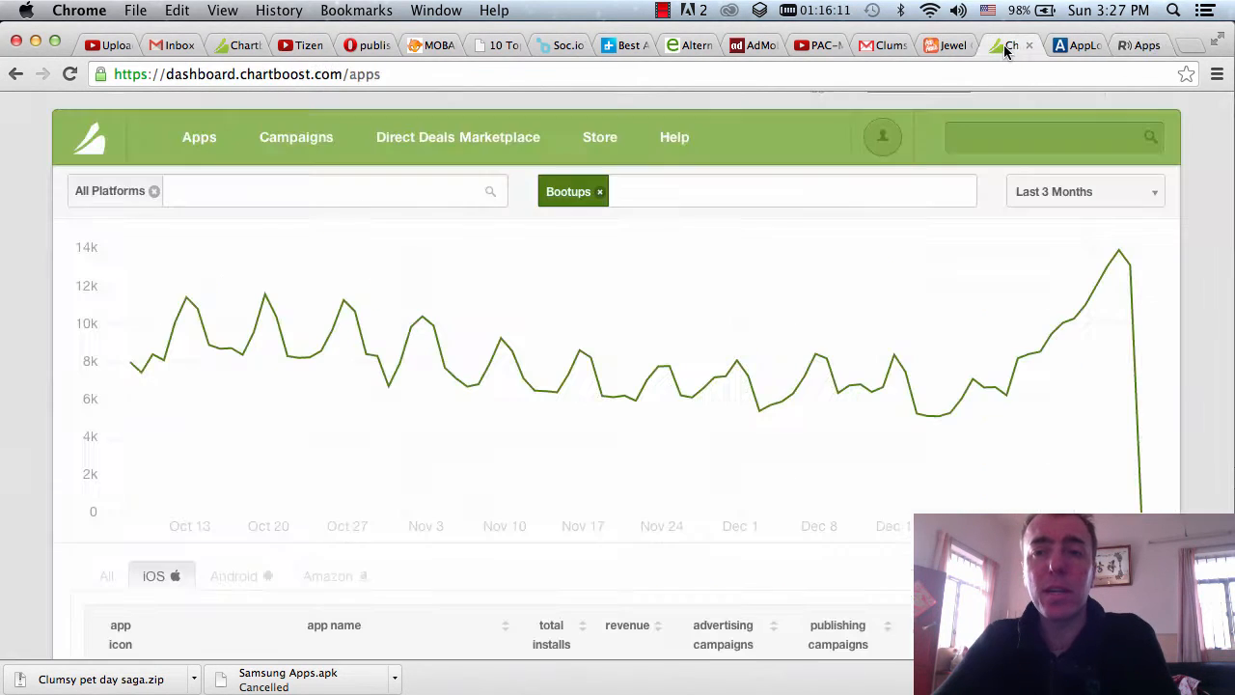
scroll(898, 366, "down", 10)
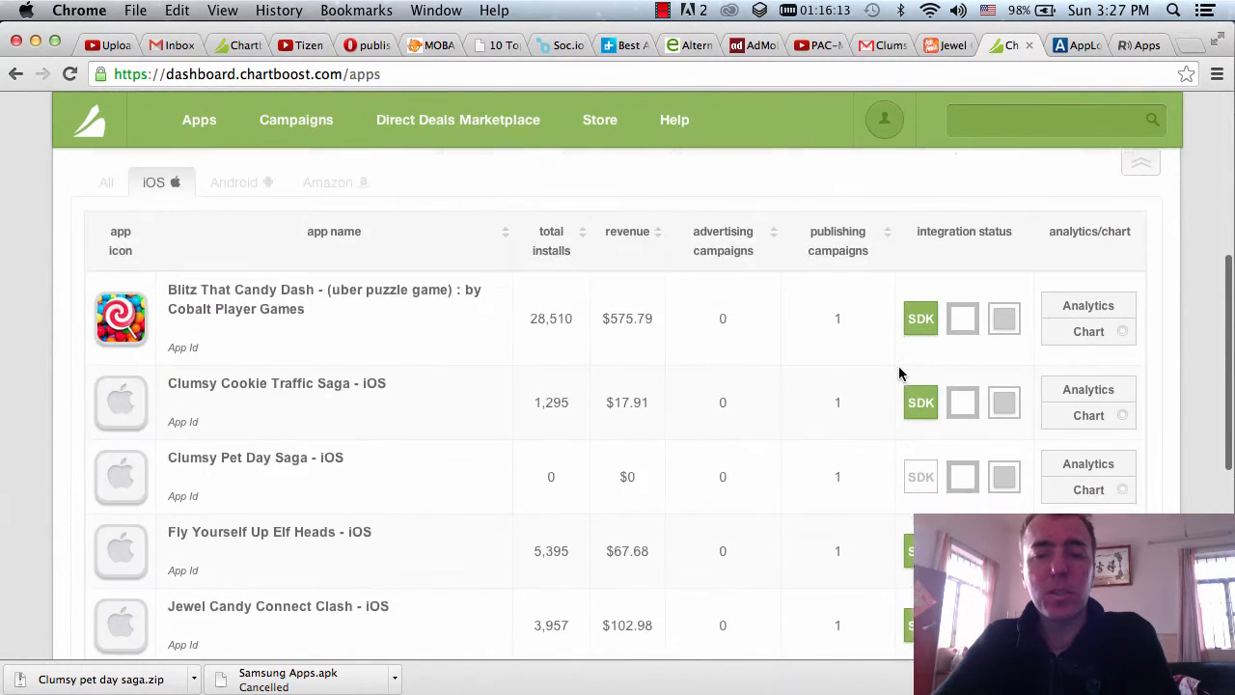
scroll(899, 366, "up", 4)
scroll(899, 373, "down", 5)
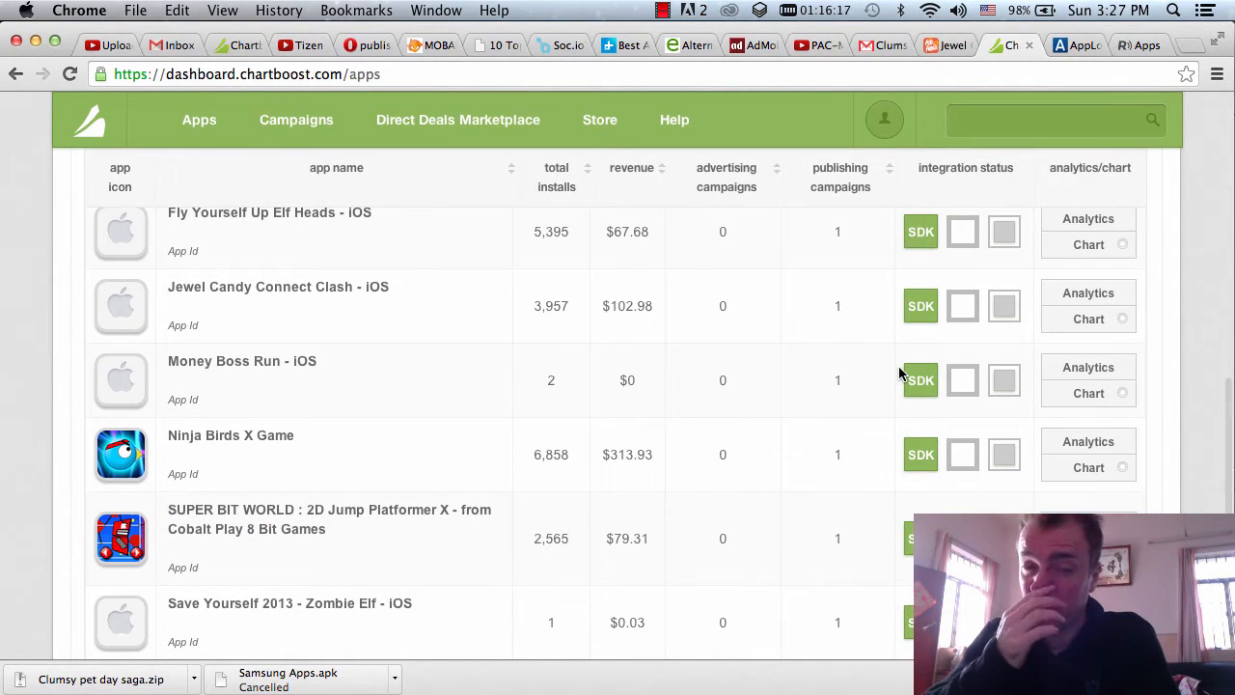
scroll(898, 374, "up", 4)
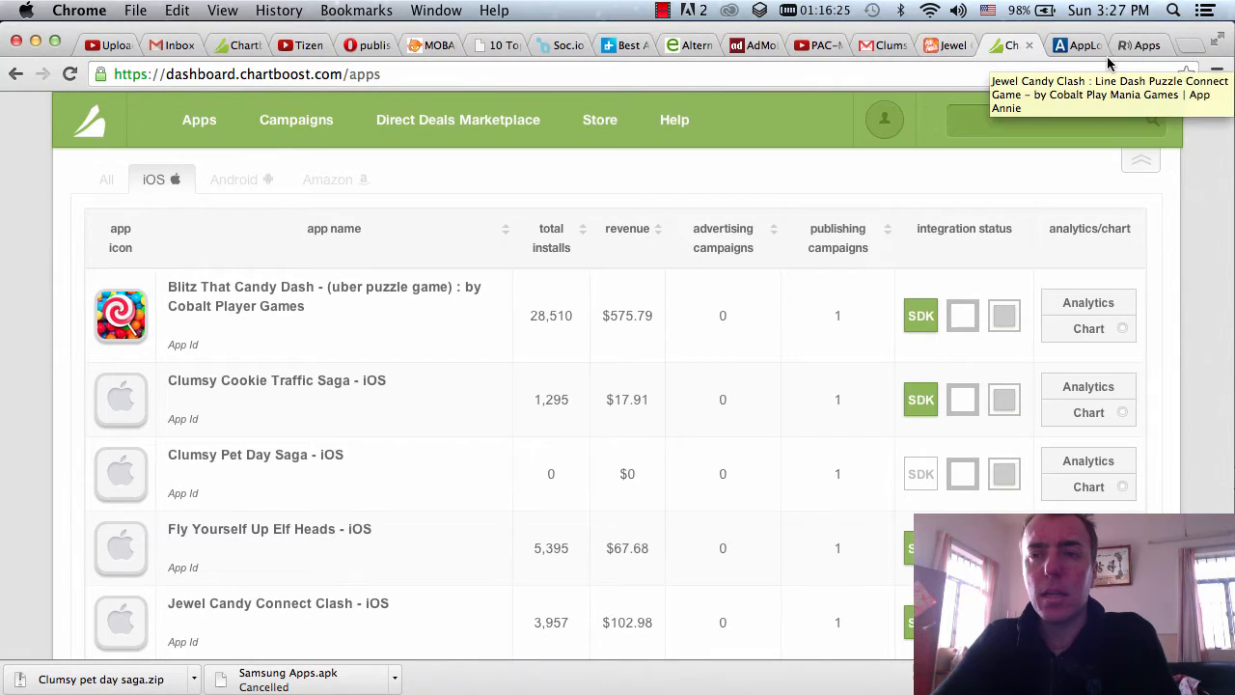
Step: Glance at the RevMob and AppLovin pages, back to Chartboost, then return to Xcode
left_click(1143, 48)
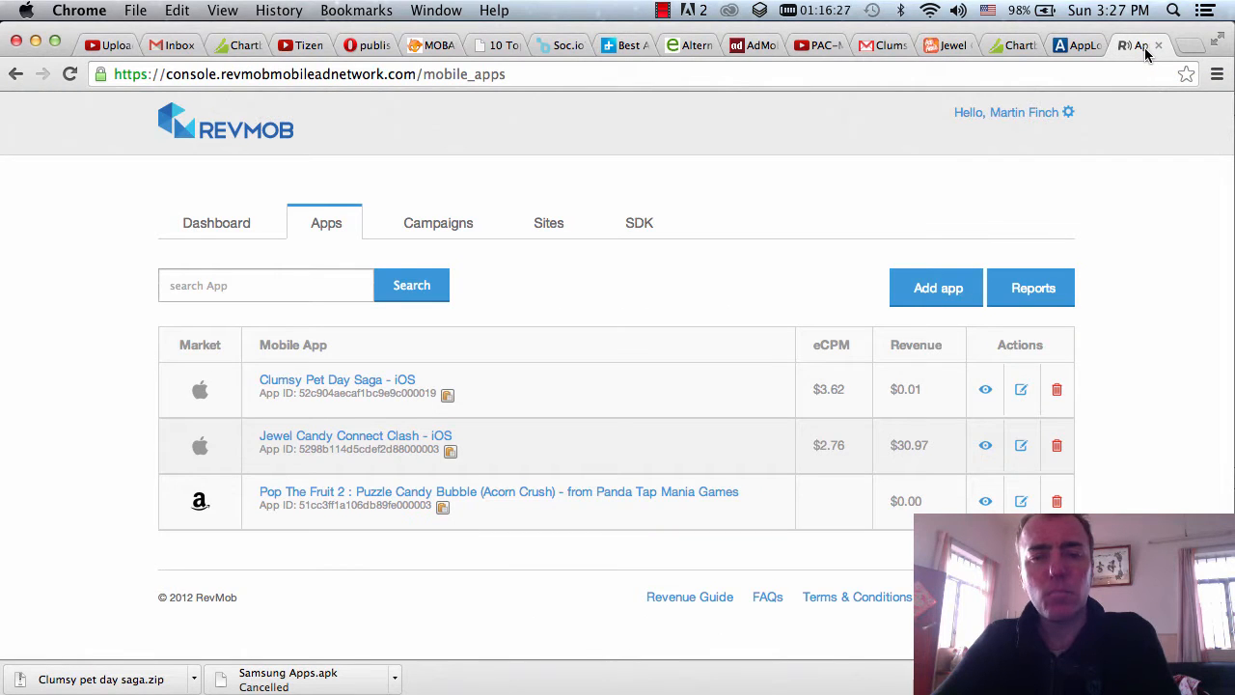
left_click(1073, 45)
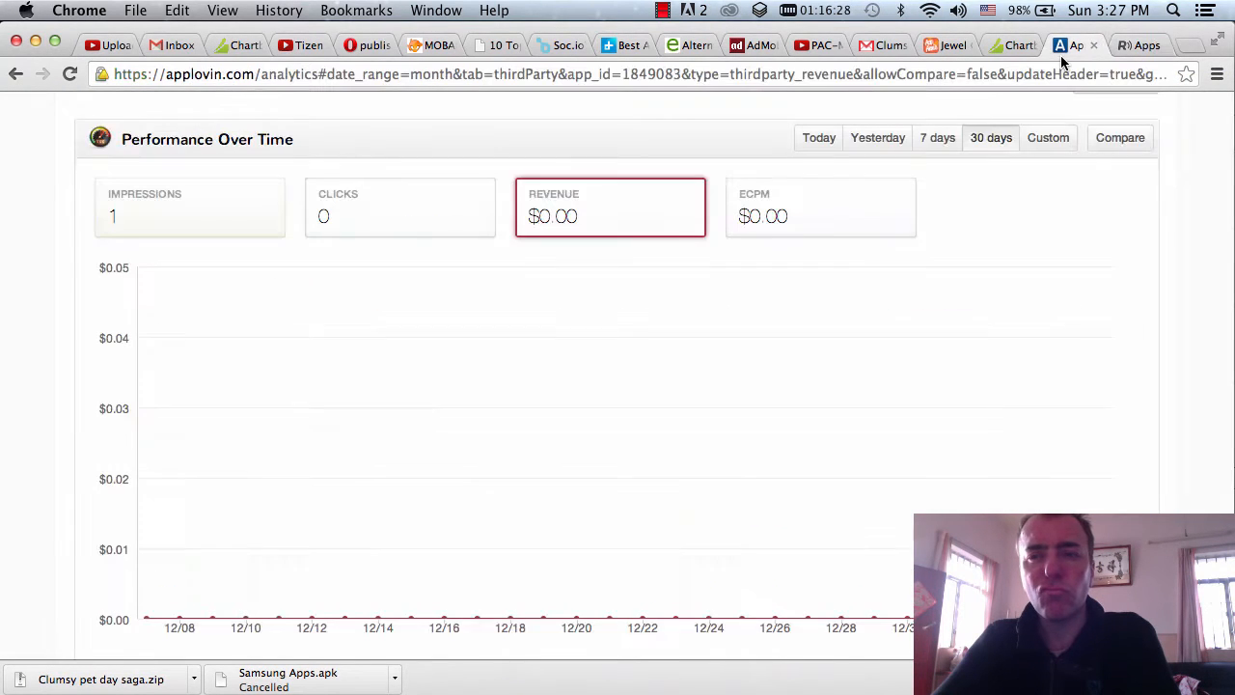
left_click(1010, 46)
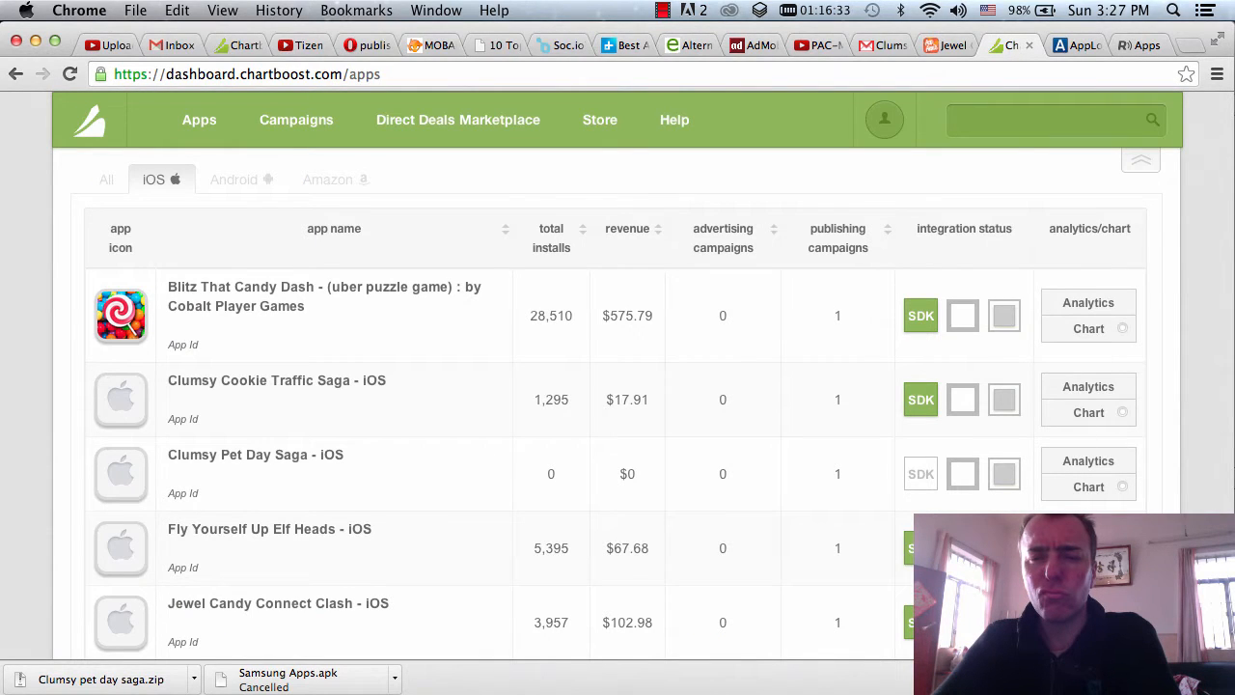
key("super+Tab")
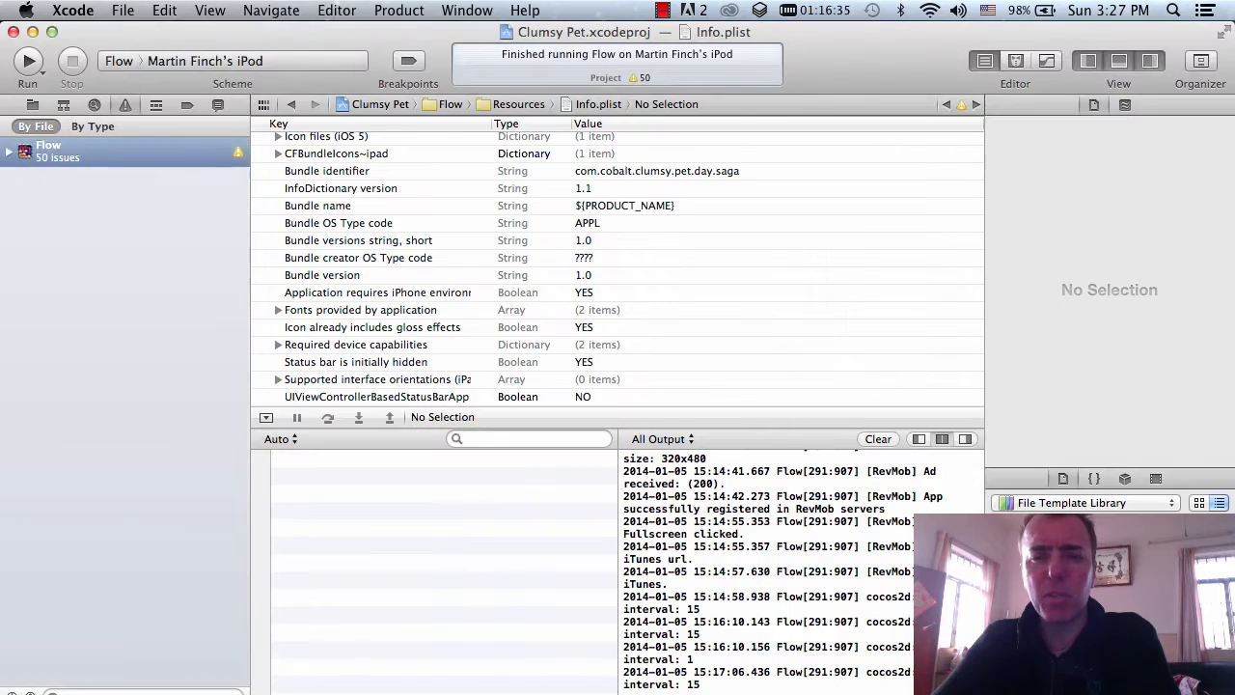
Step: Expand the Flow group, show the project file tree, and enlarge the settings area to reveal Localizations
left_click(50, 132)
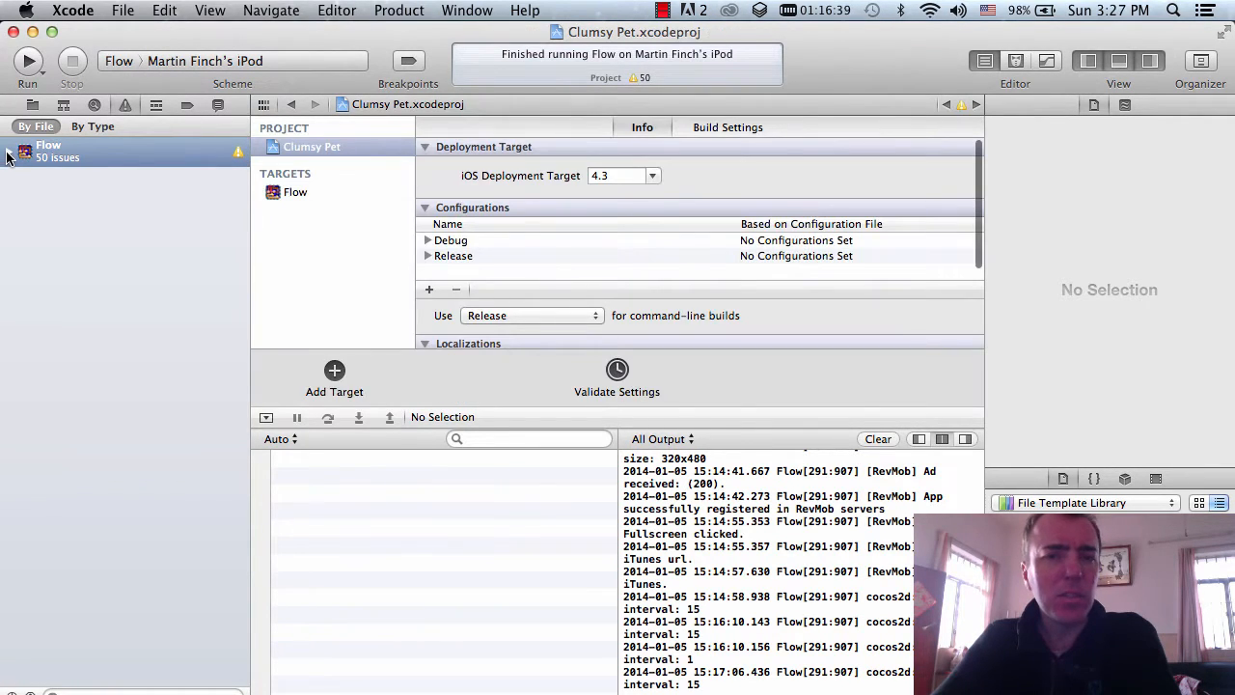
left_click(13, 154)
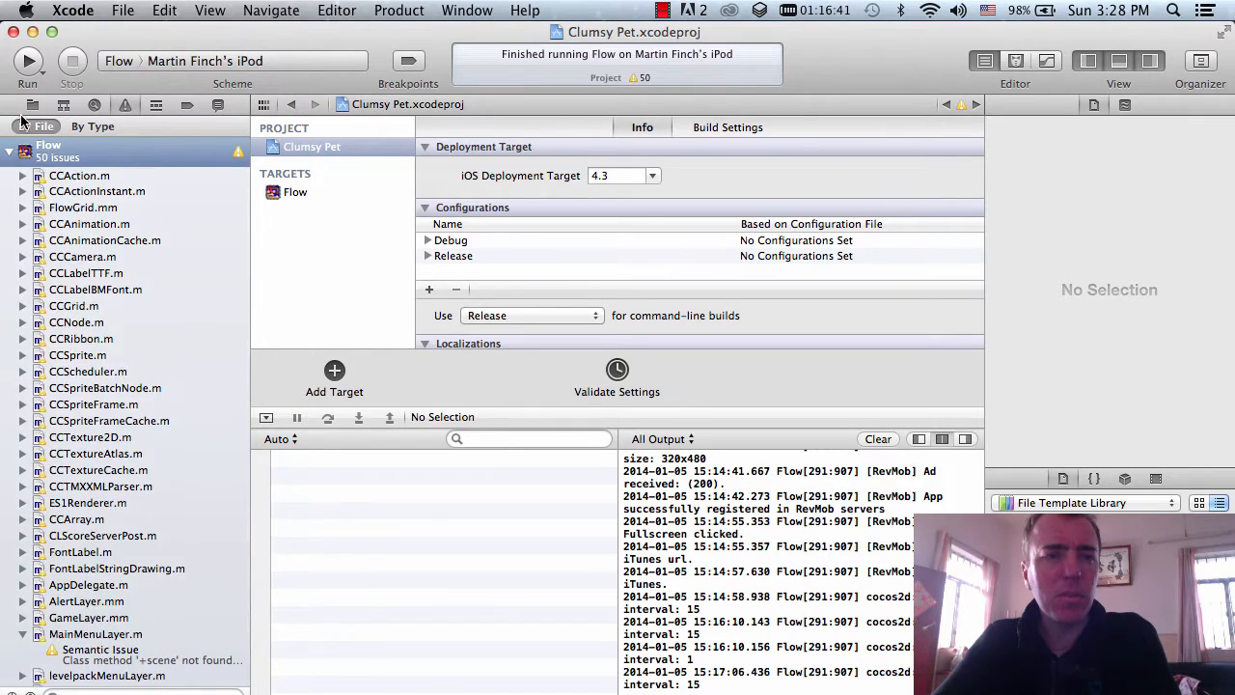
left_click(33, 105)
scroll(220, 243, "up", 5)
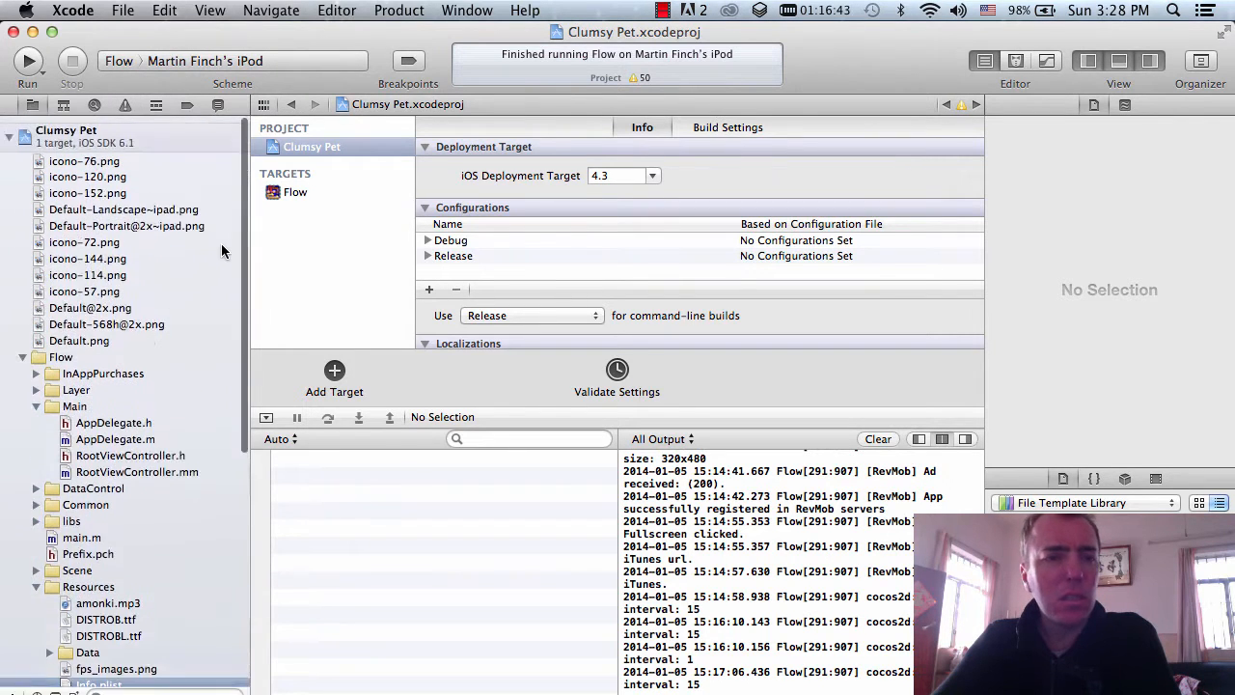
scroll(576, 259, "up", 1)
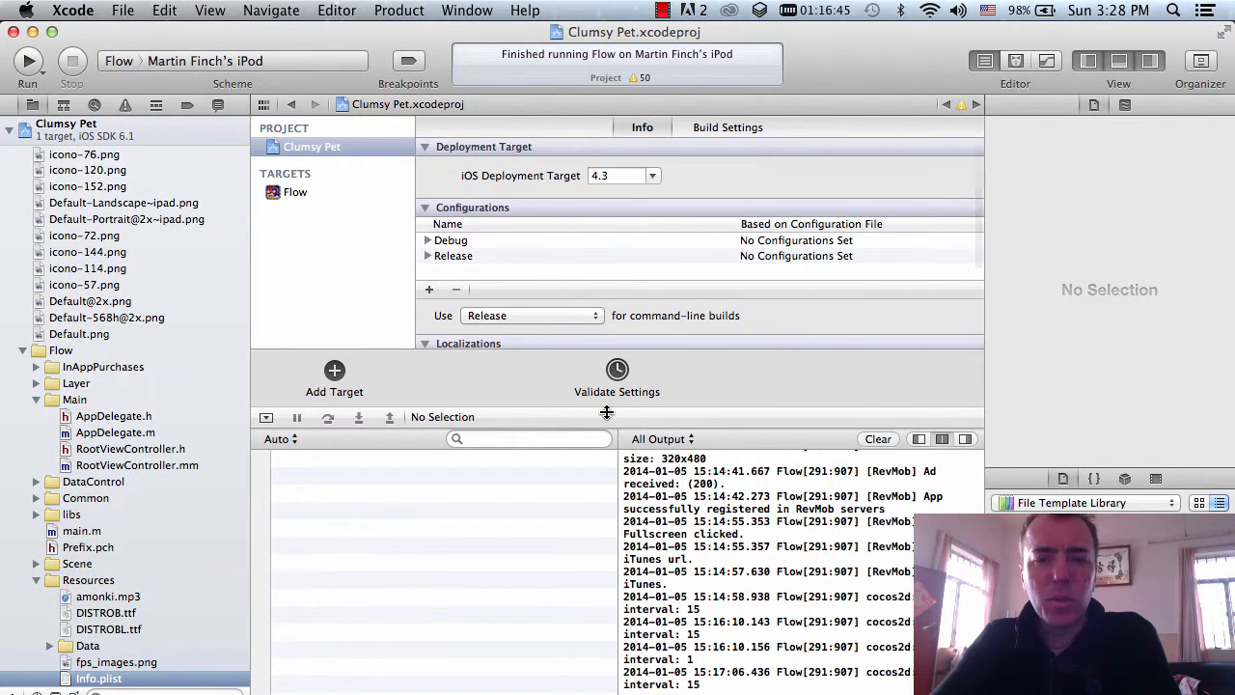
left_click_drag(605, 417, 618, 512)
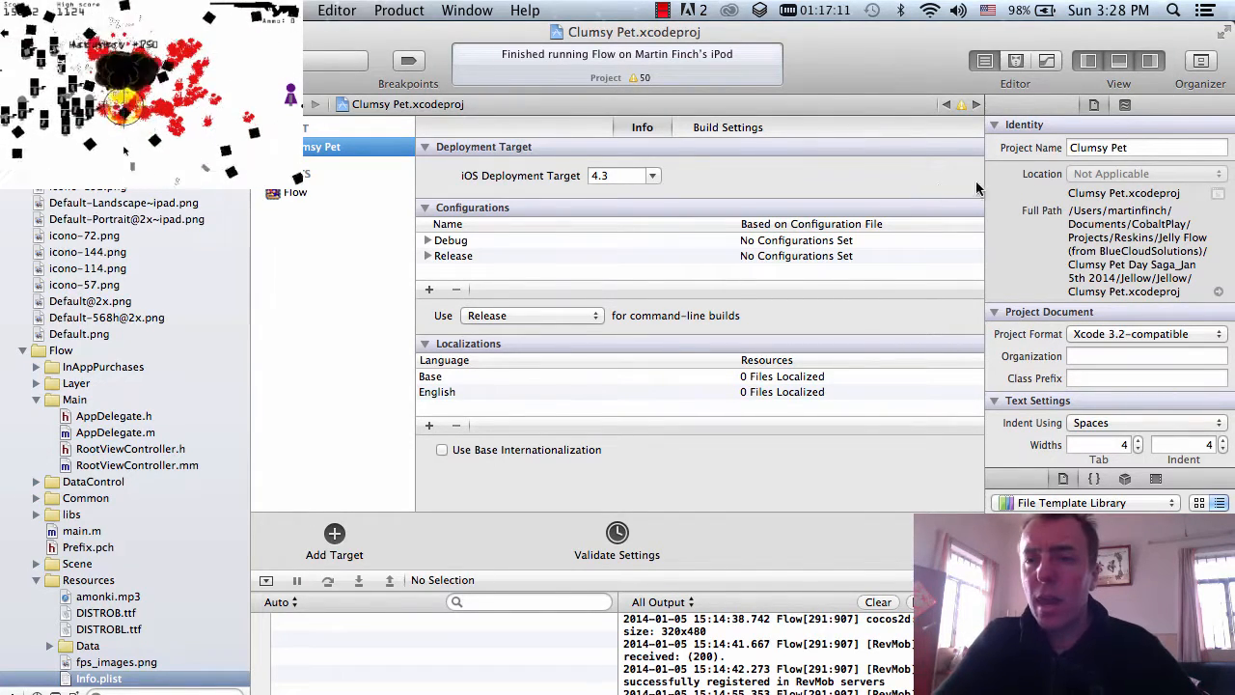
Step: Select the Clumsy Pet project name and view its build settings
left_click(1079, 150)
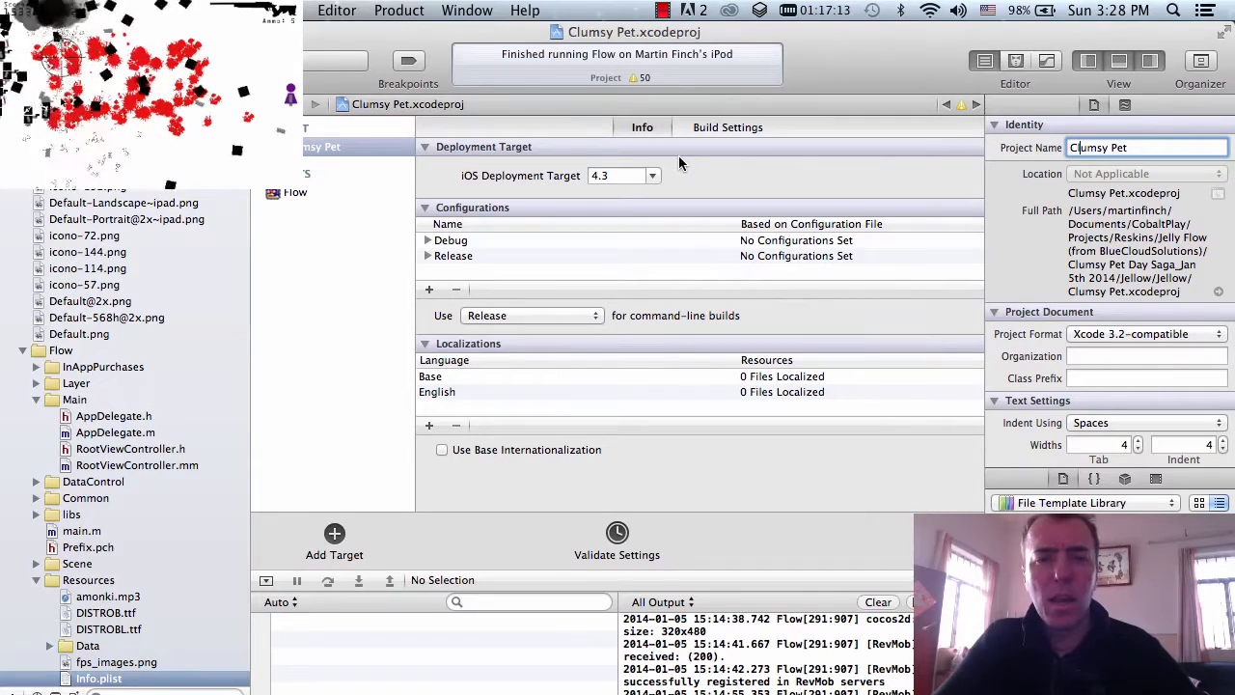
scroll(679, 163, "up", 1)
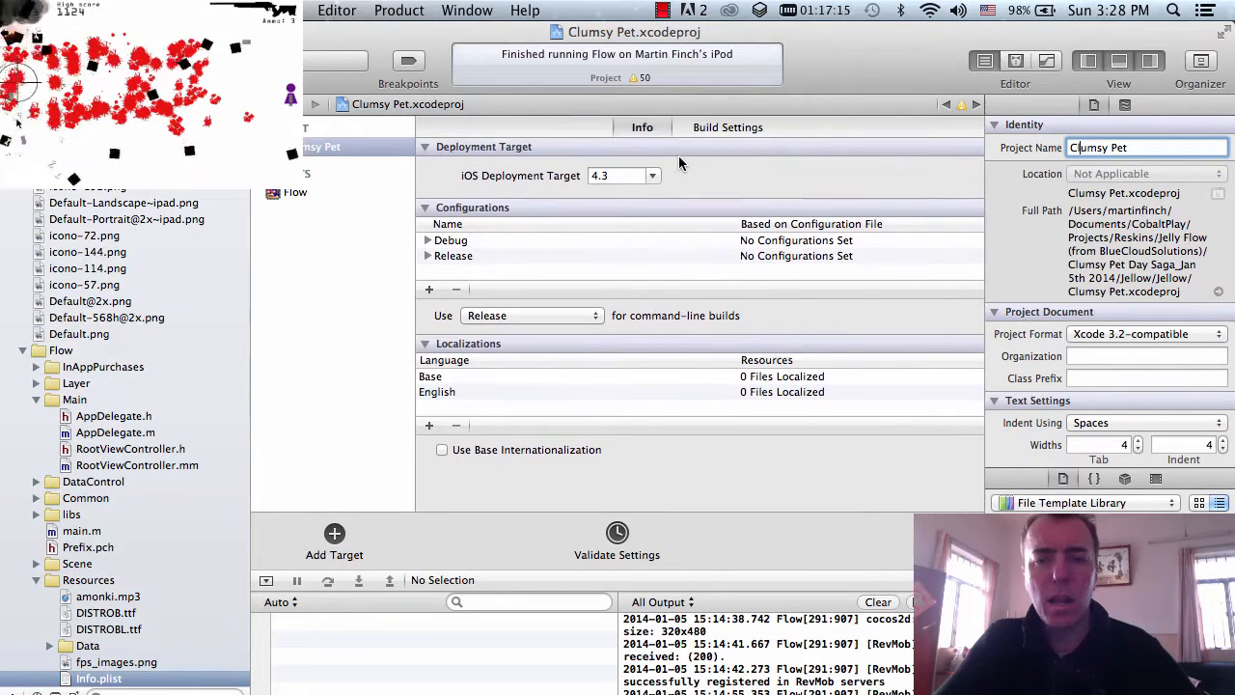
left_click(701, 129)
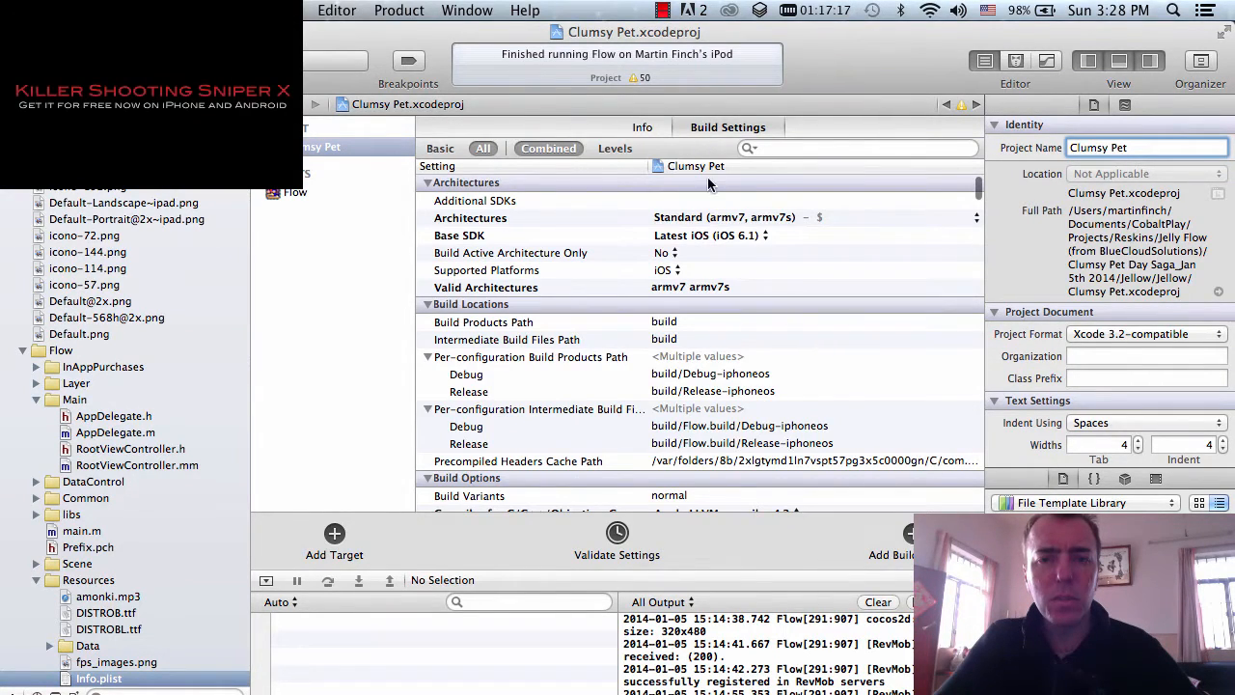
scroll(707, 228, "down", 5)
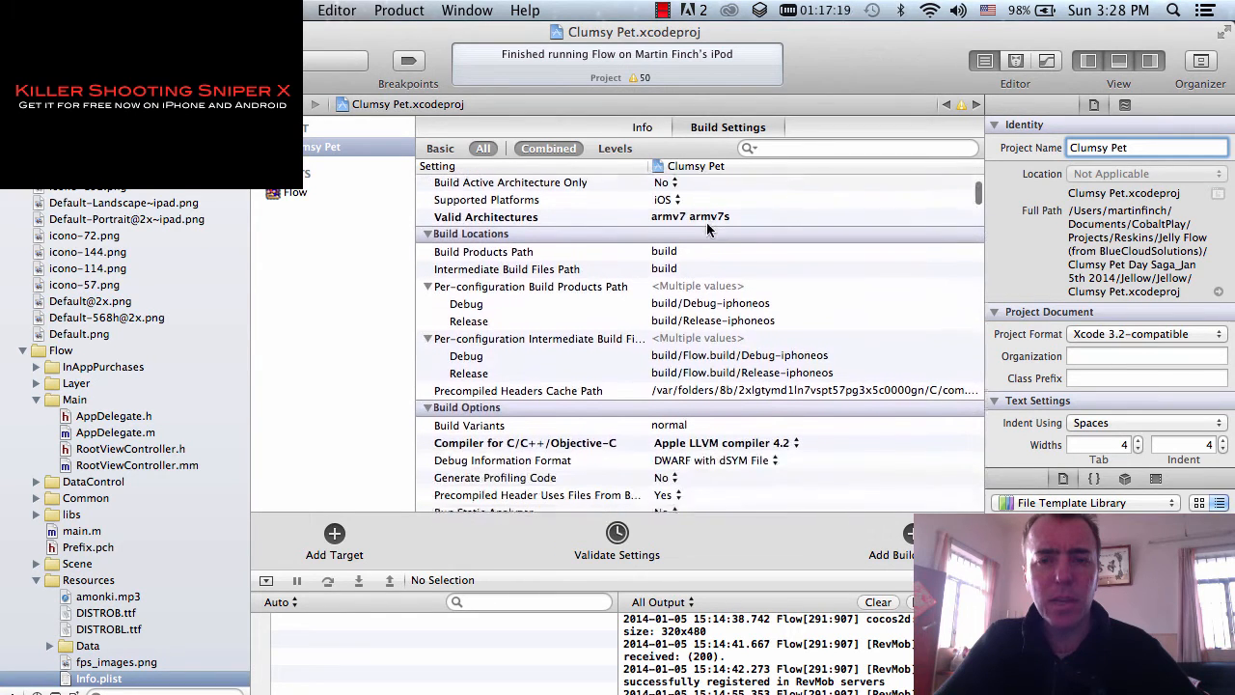
scroll(707, 228, "down", 10)
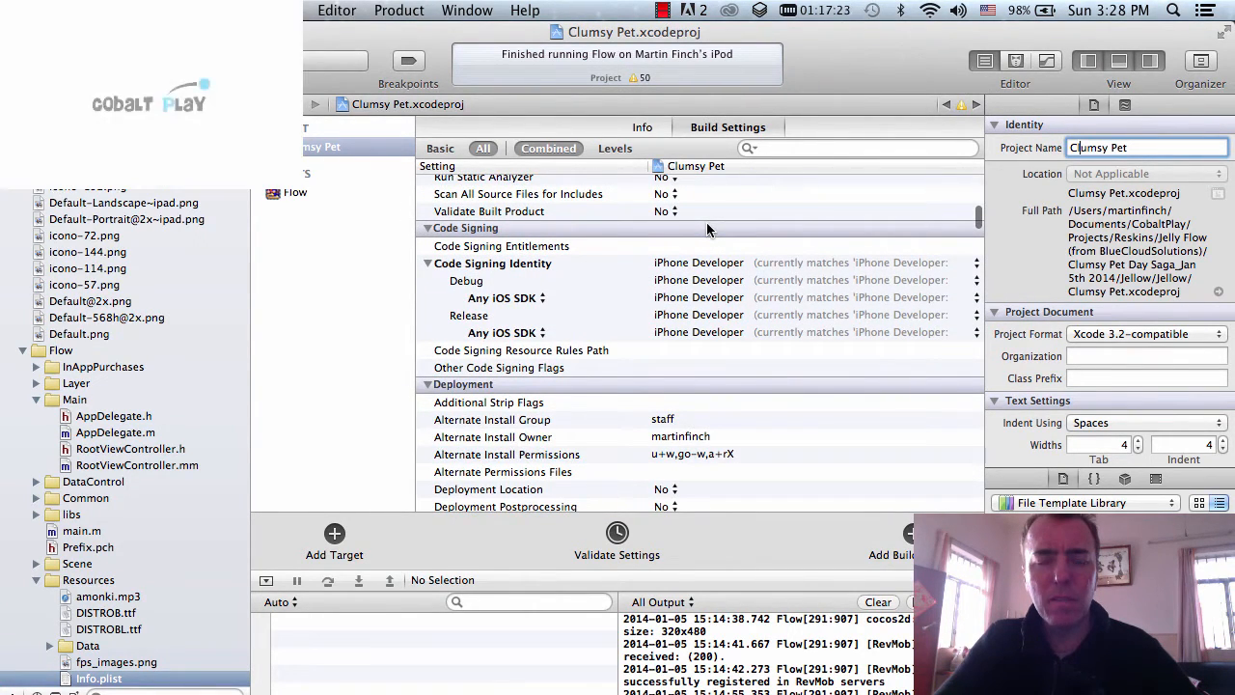
scroll(706, 229, "down", 1)
scroll(707, 228, "down", 15)
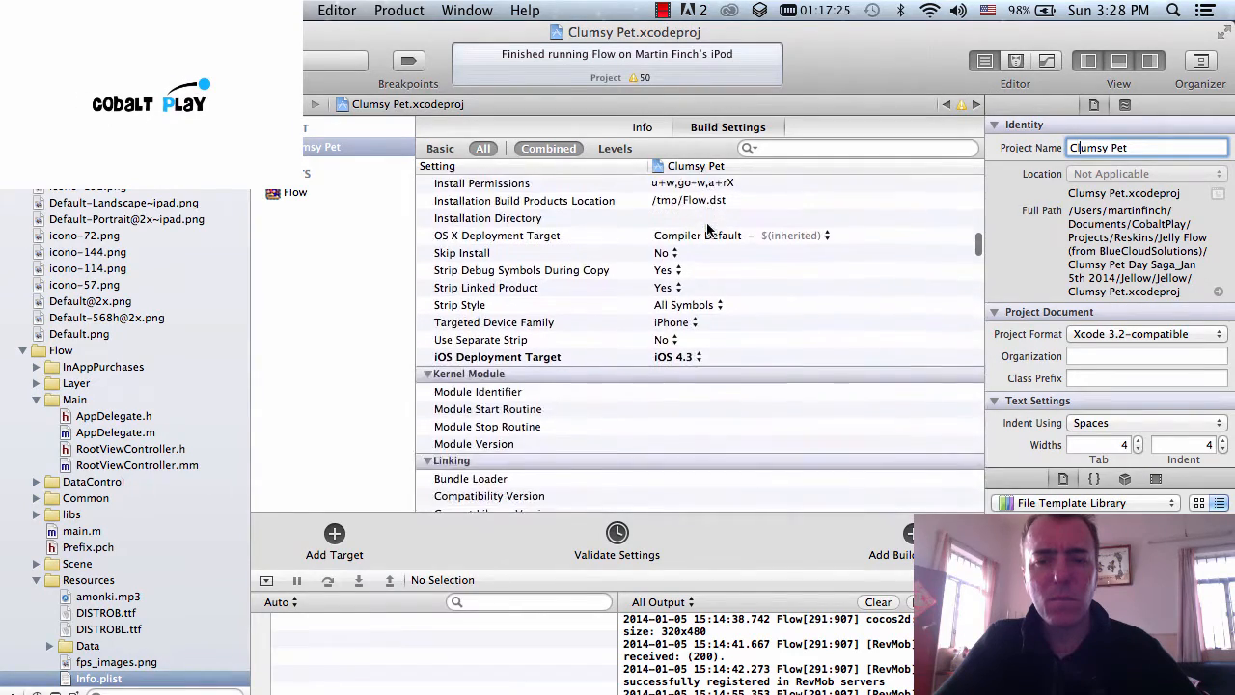
scroll(707, 229, "down", 20)
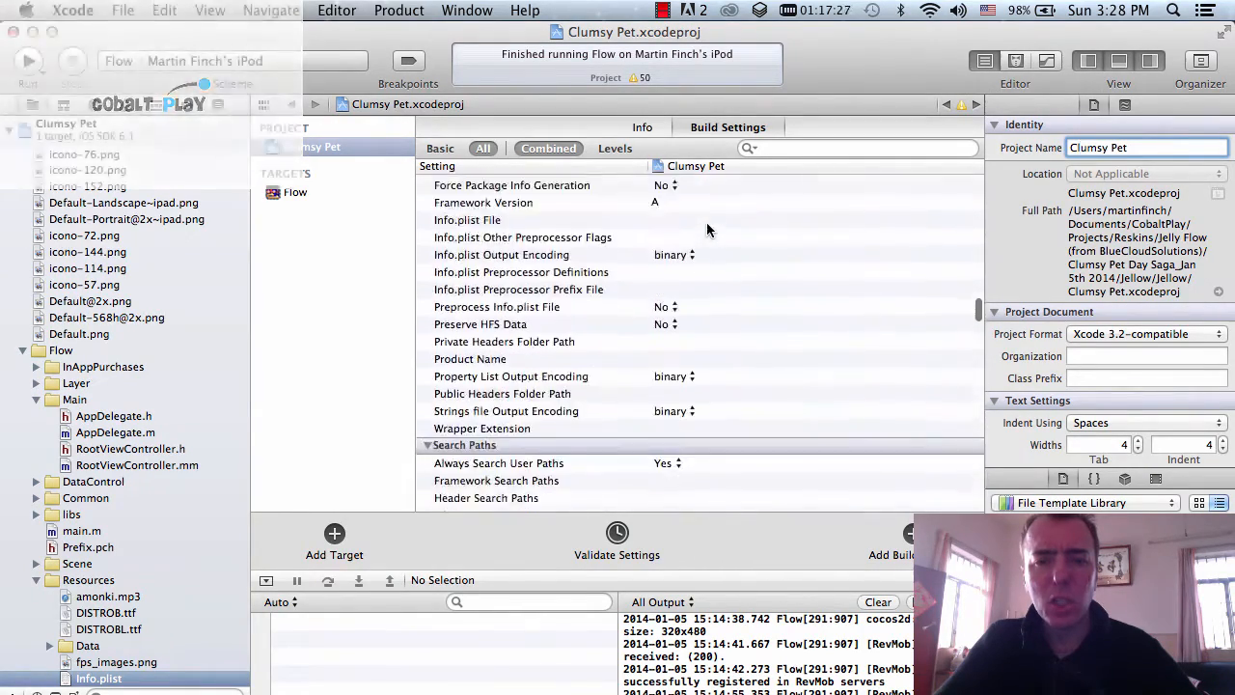
scroll(707, 229, "down", 15)
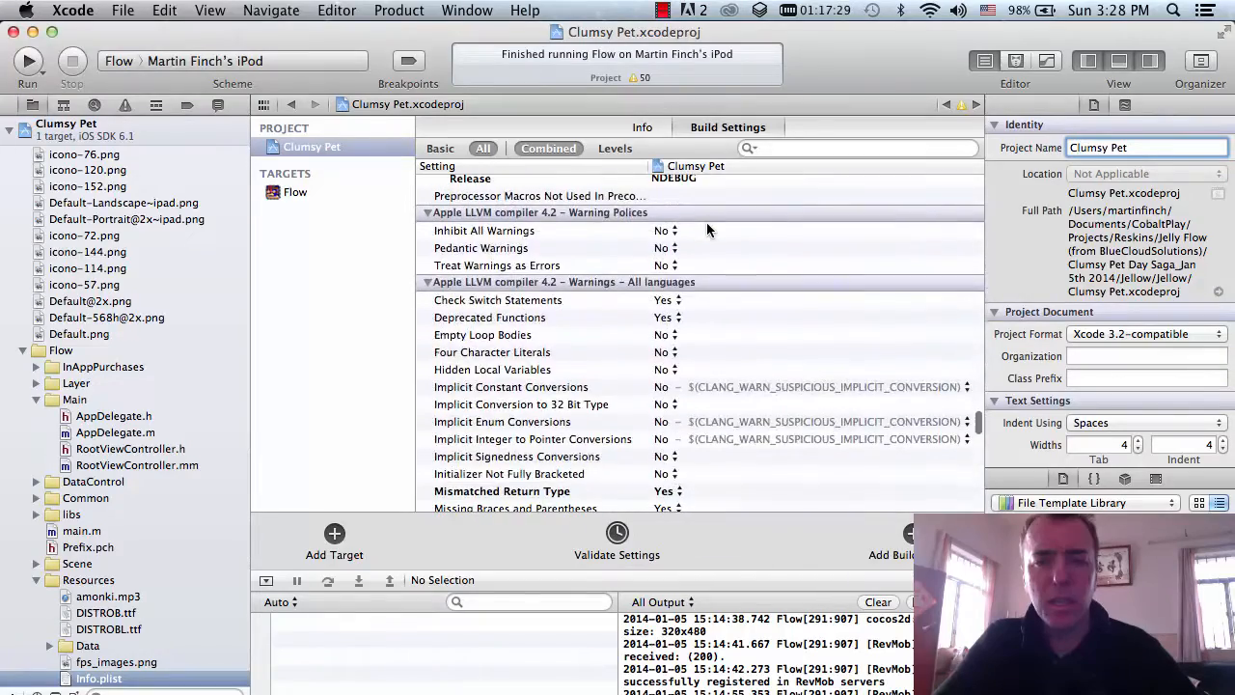
scroll(707, 229, "up", 10)
scroll(707, 229, "up", 10)
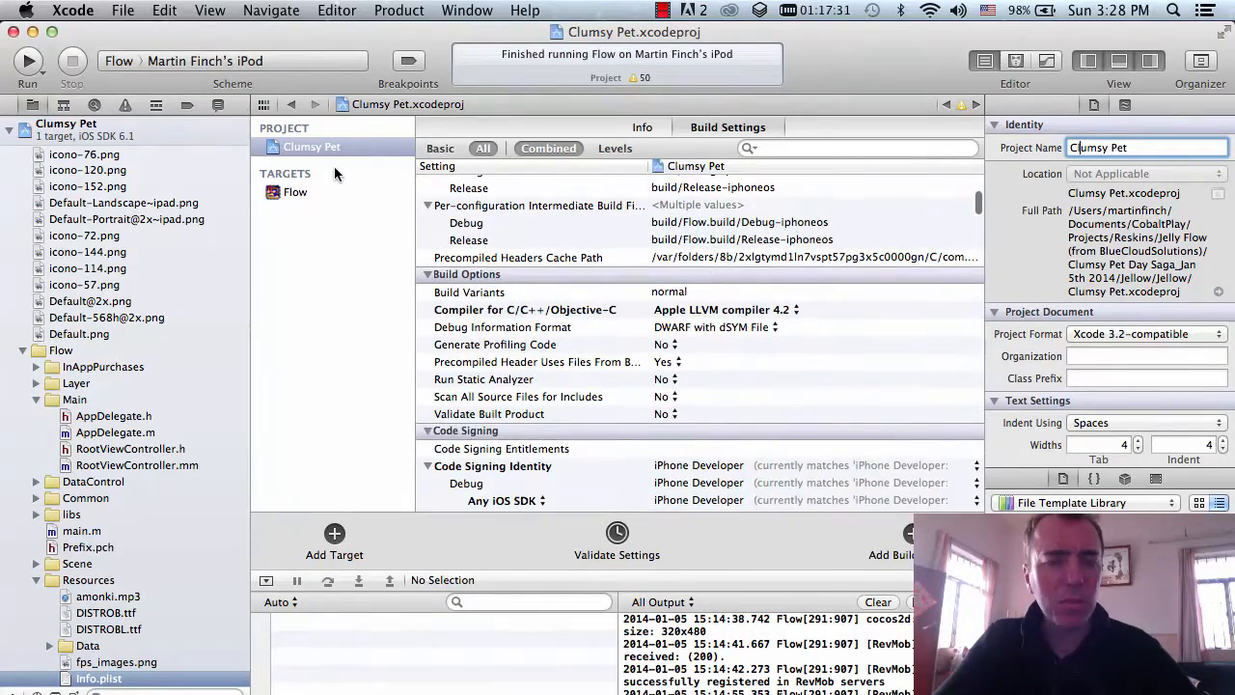
left_click(307, 192)
scroll(718, 315, "up", 5)
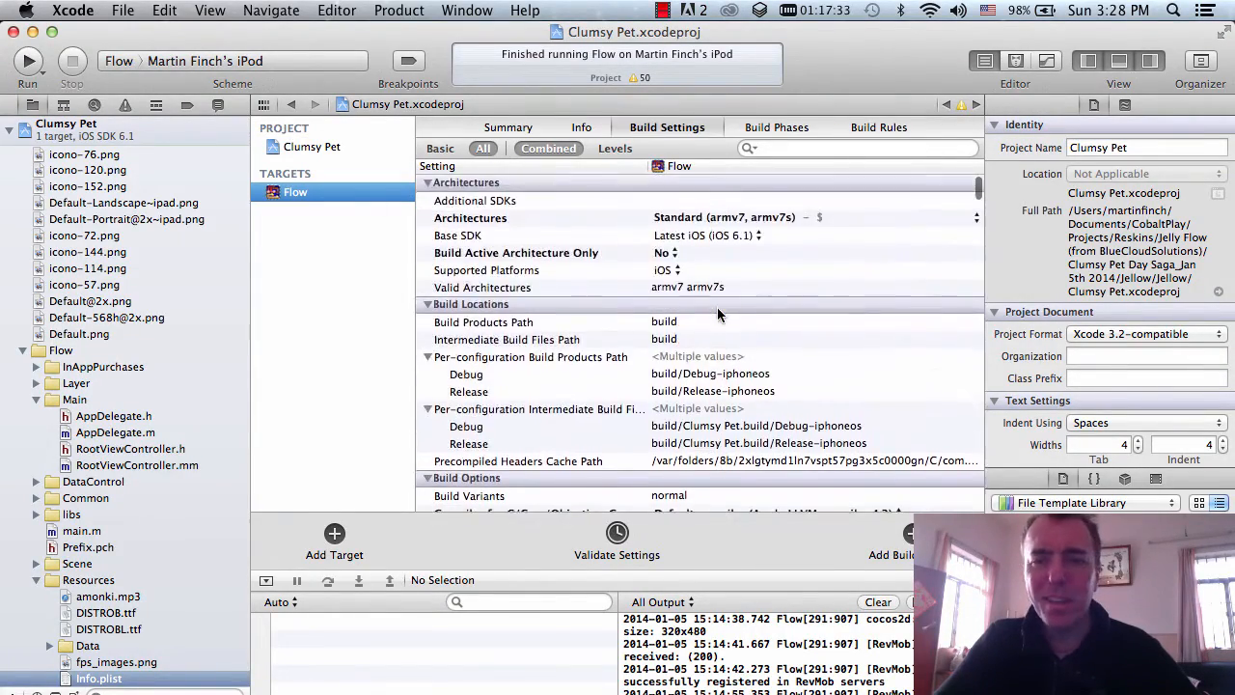
scroll(718, 315, "down", 15)
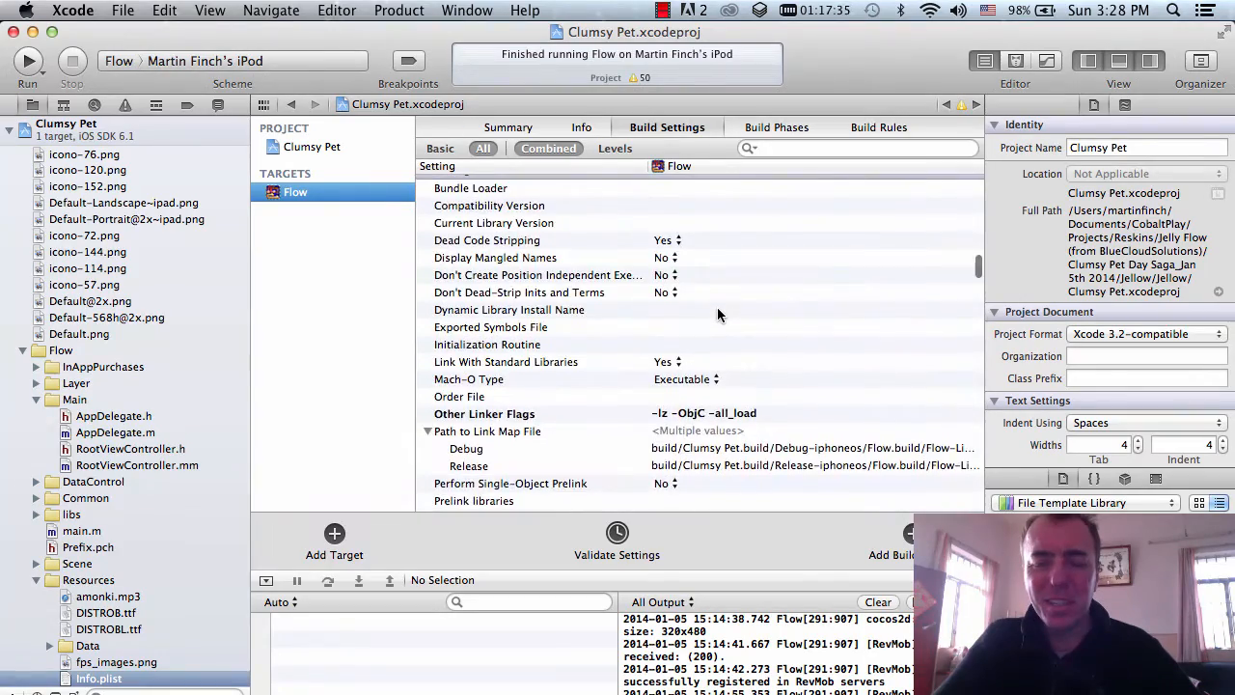
scroll(718, 315, "down", 15)
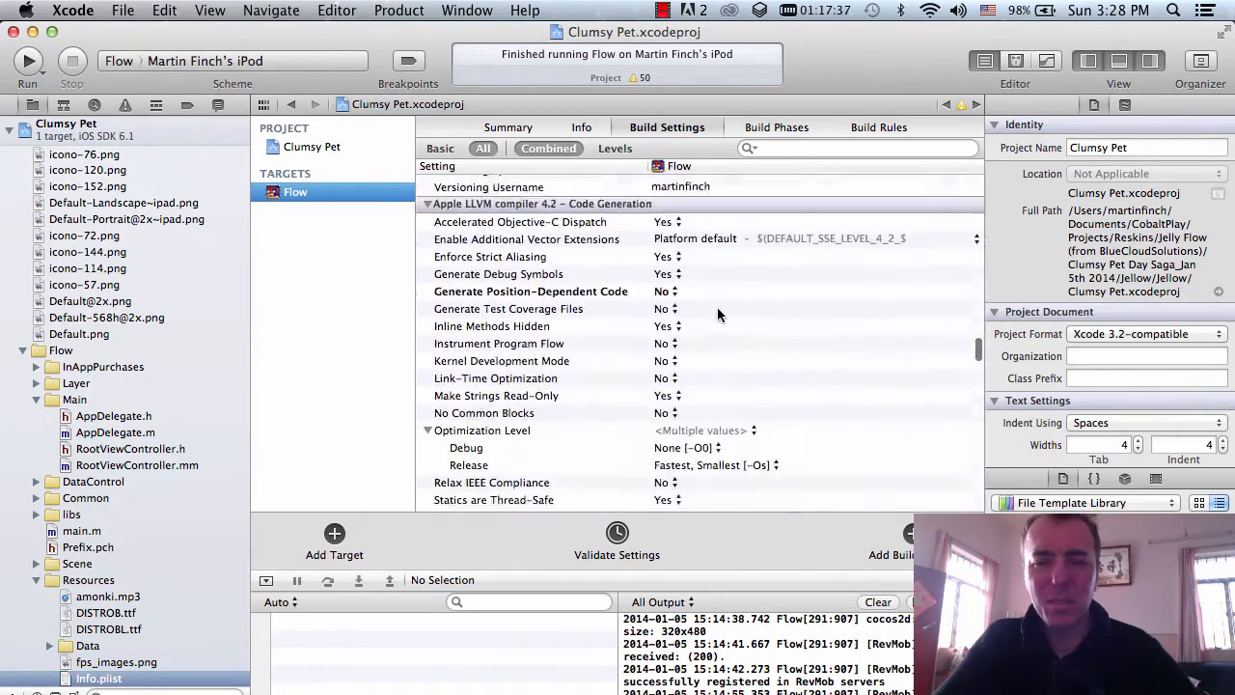
scroll(718, 315, "down", 10)
scroll(718, 314, "up", 15)
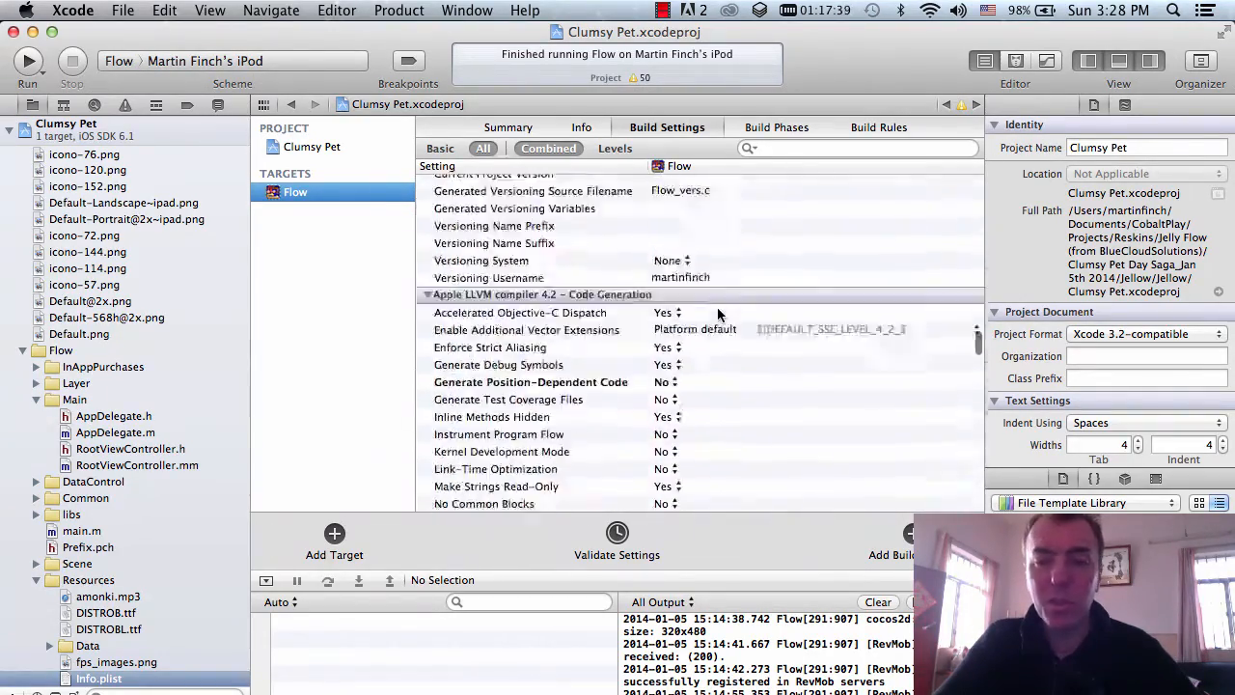
scroll(717, 314, "up", 20)
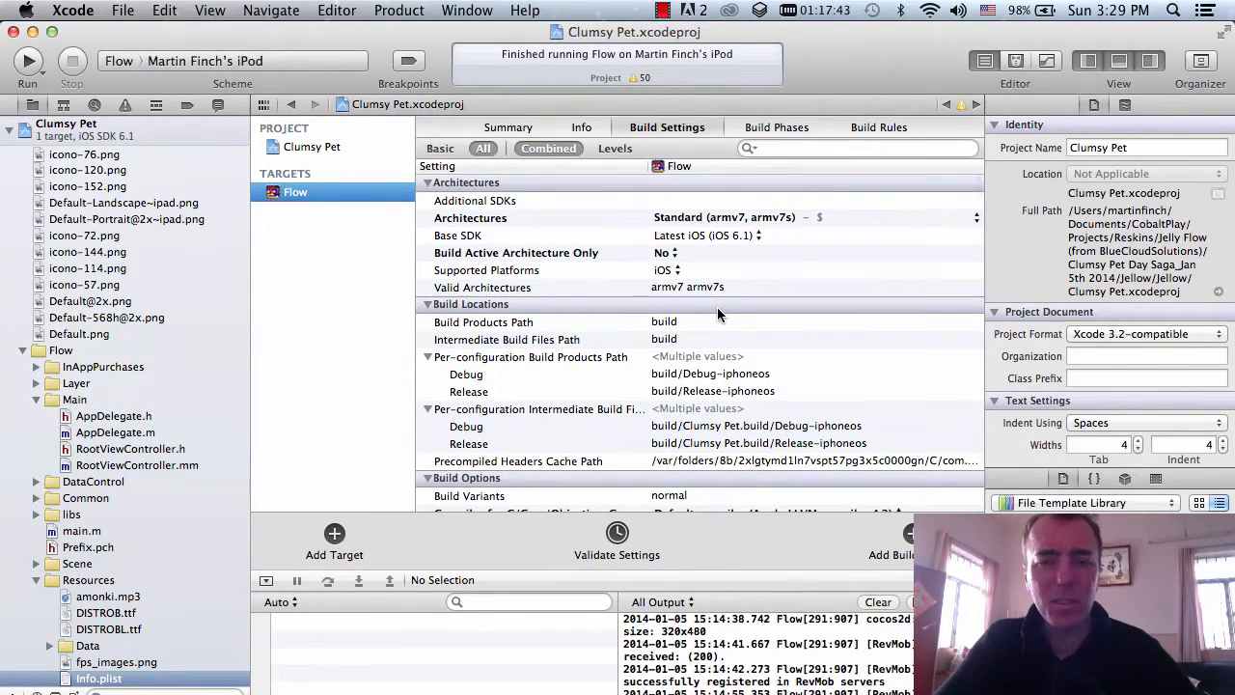
scroll(718, 314, "down", 1)
scroll(717, 313, "up", 1)
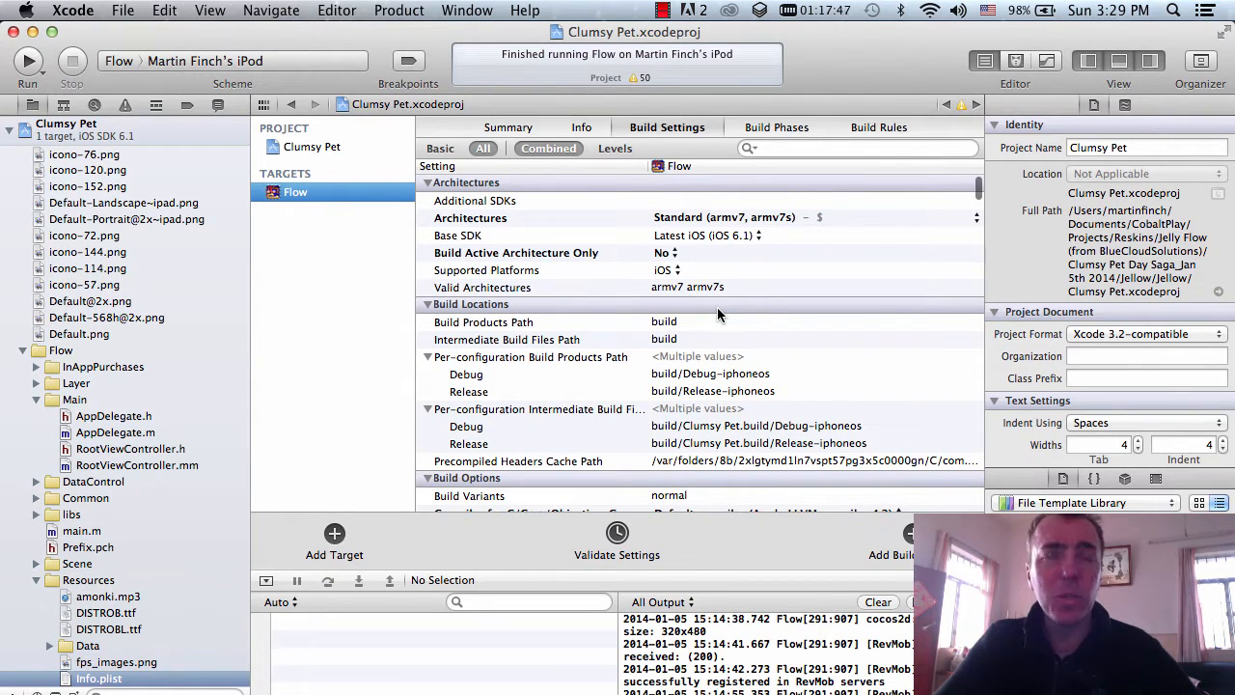
scroll(717, 314, "down", 5)
scroll(717, 314, "up", 4)
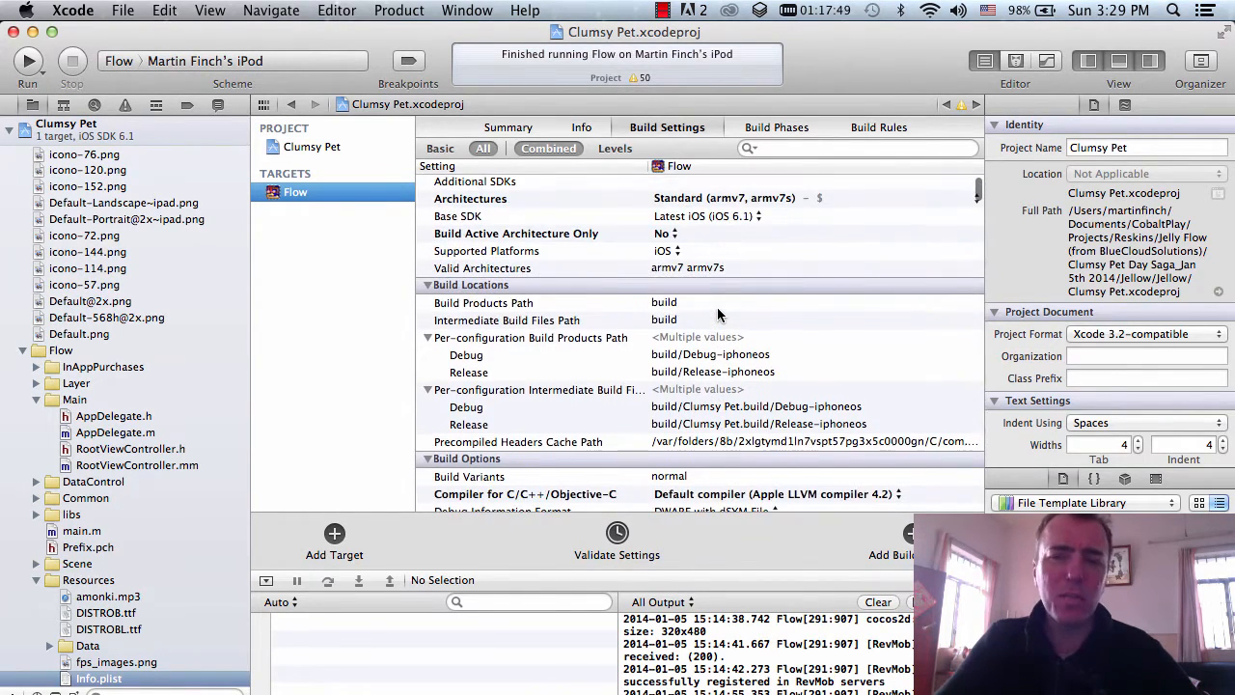
scroll(717, 314, "up", 1)
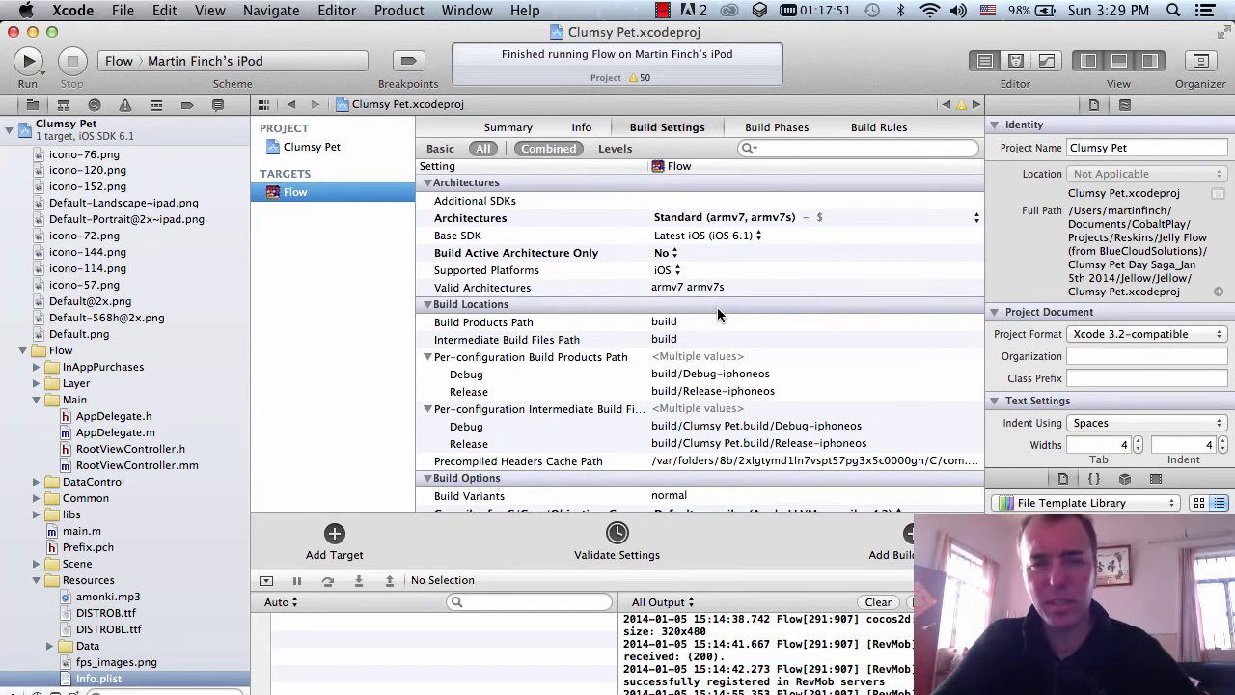
scroll(717, 314, "down", 1)
scroll(717, 313, "up", 2)
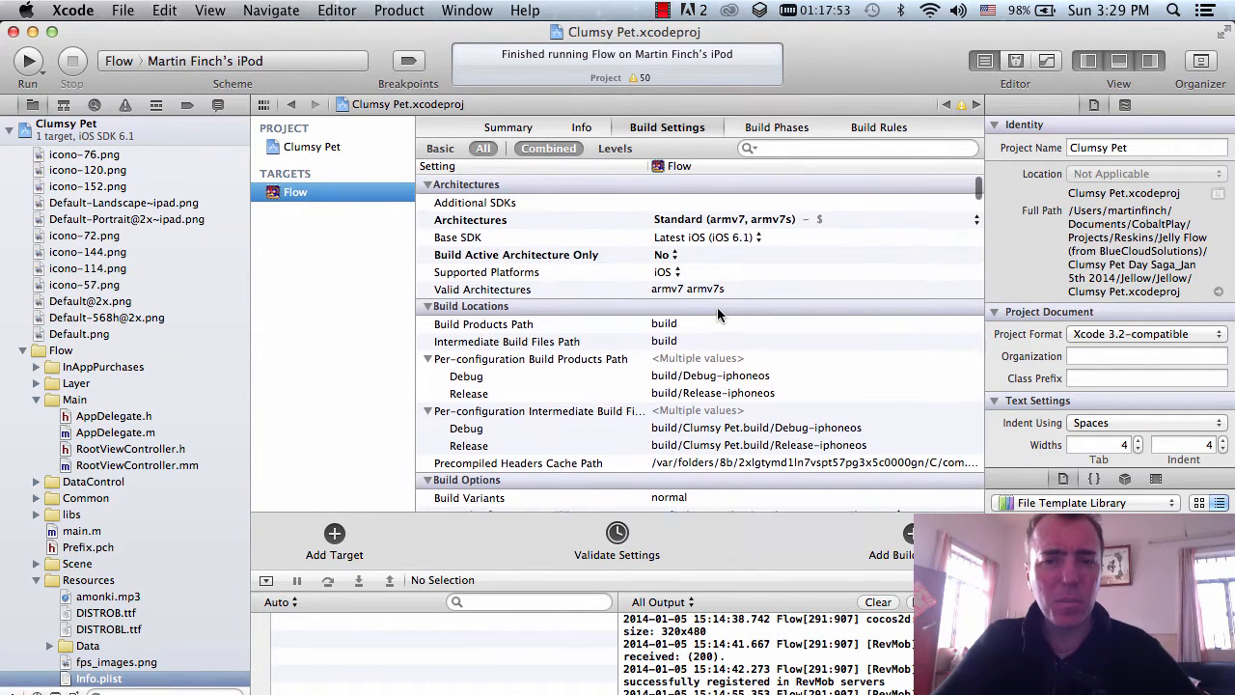
scroll(717, 313, "down", 3)
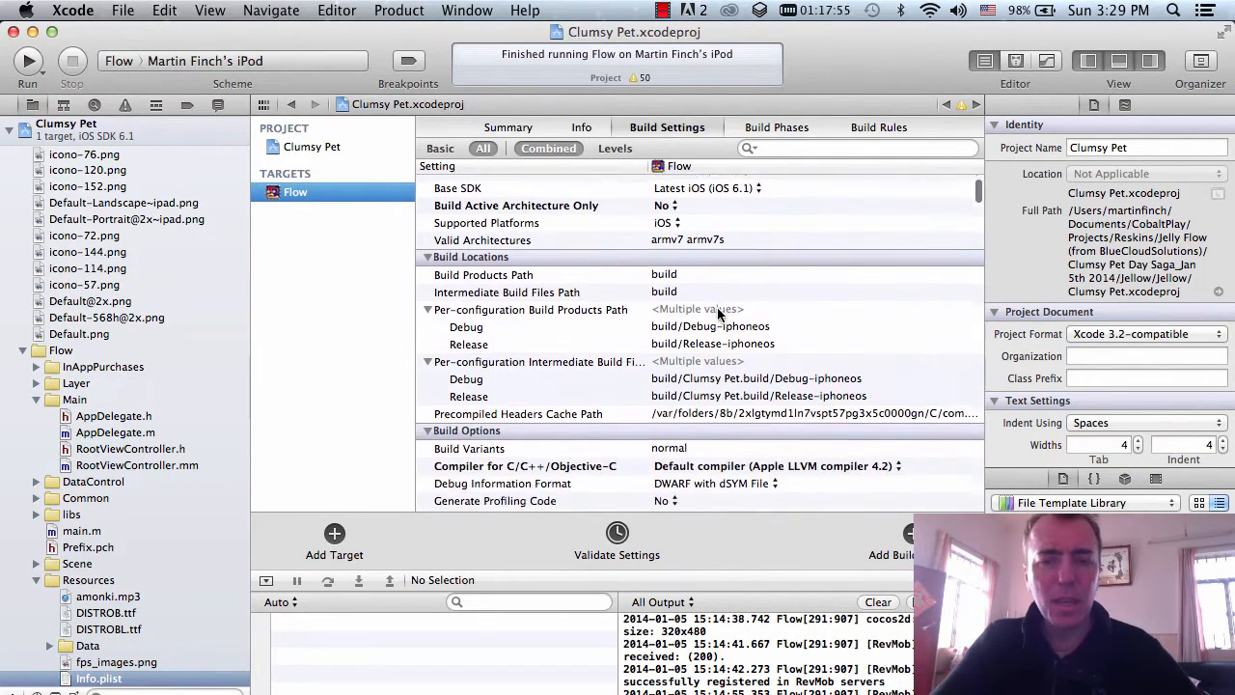
scroll(717, 314, "up", 3)
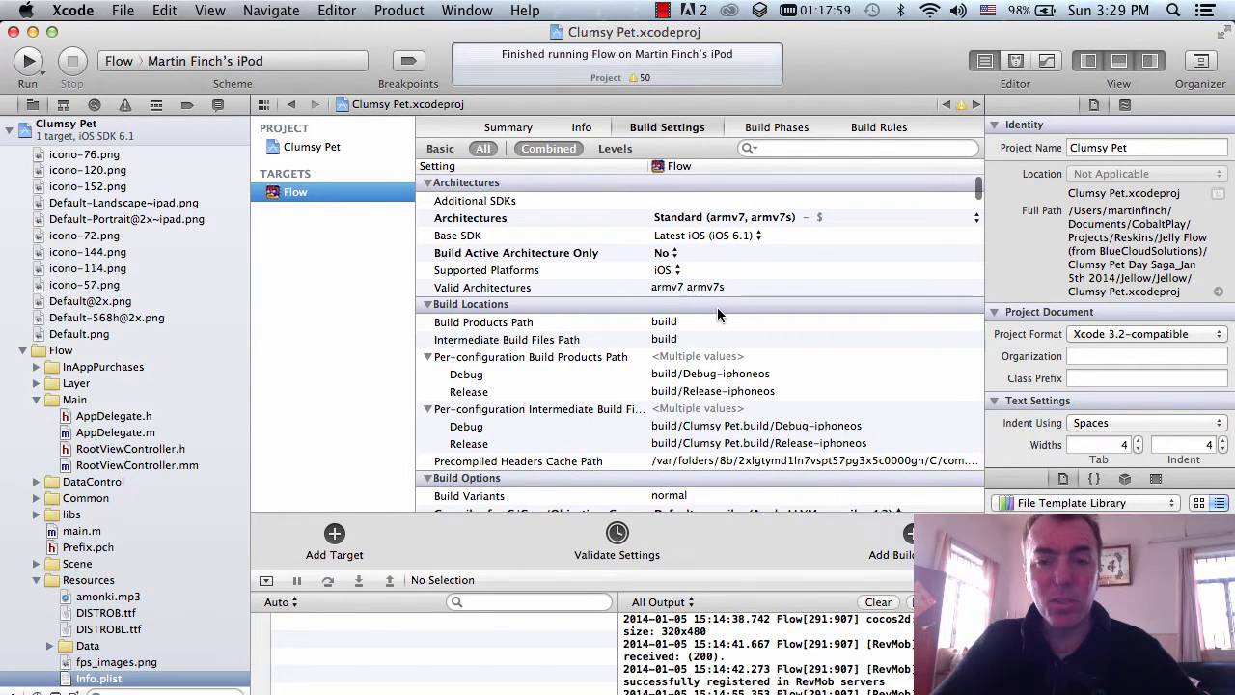
scroll(717, 309, "down", 1)
scroll(717, 310, "down", 1)
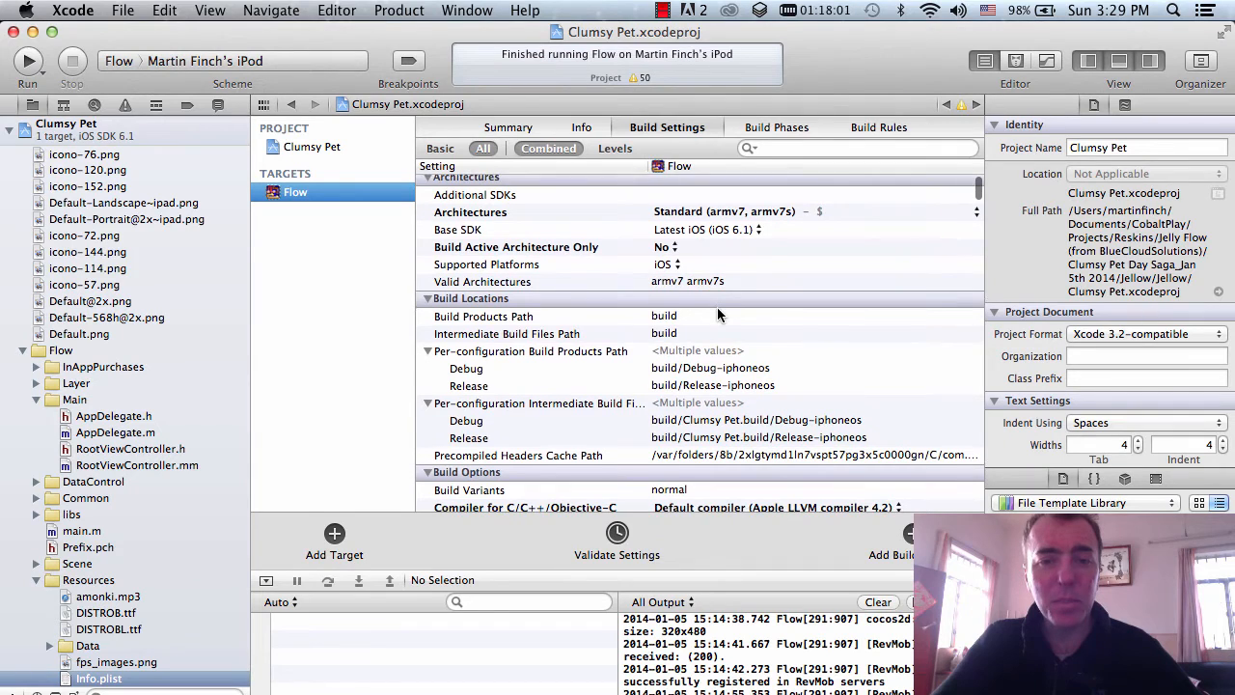
scroll(717, 314, "down", 1)
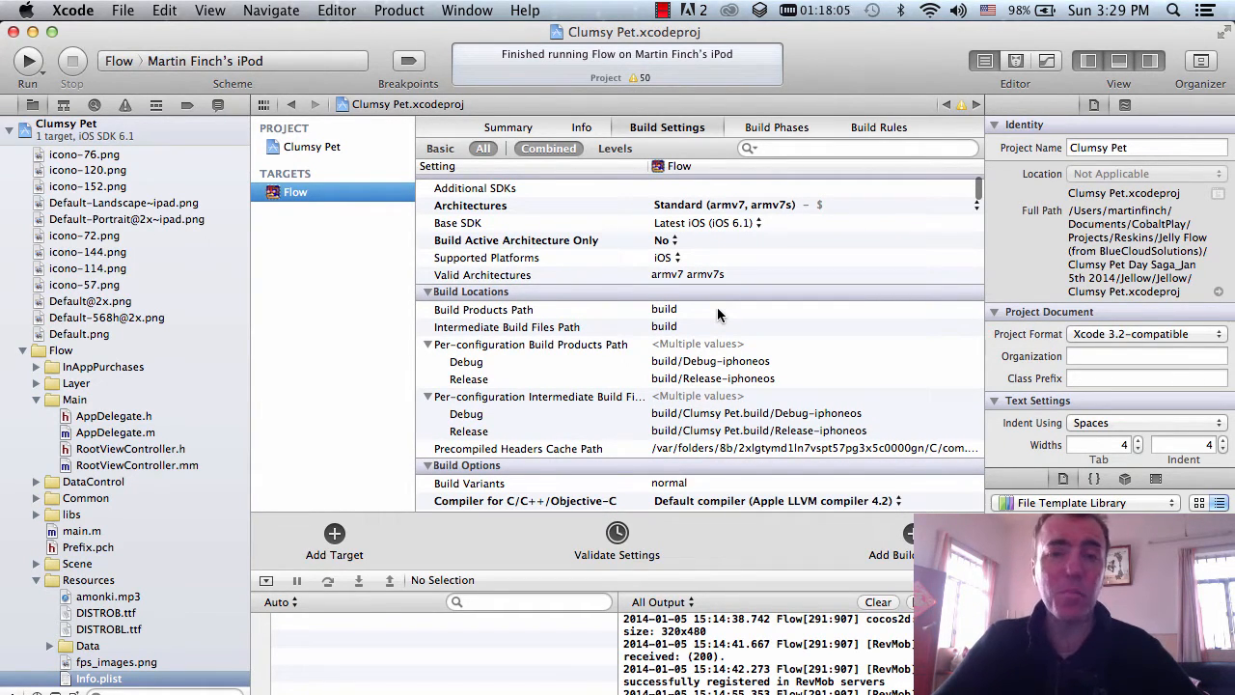
scroll(717, 314, "down", 1)
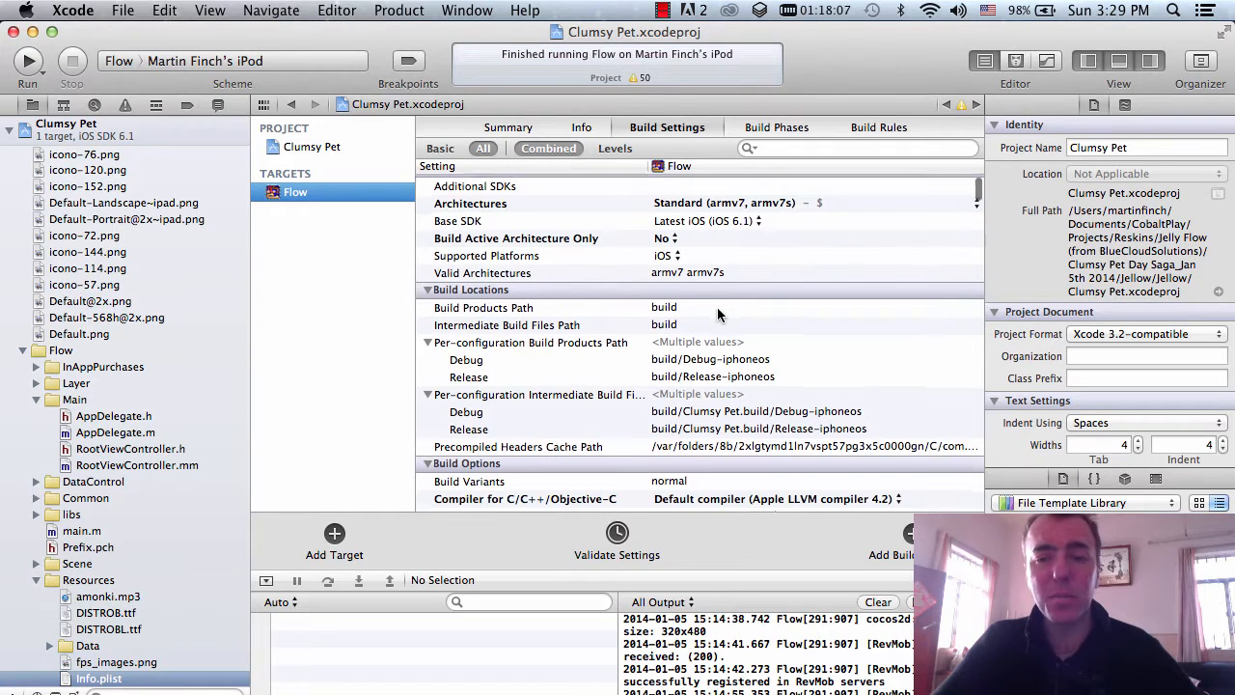
scroll(718, 314, "down", 10)
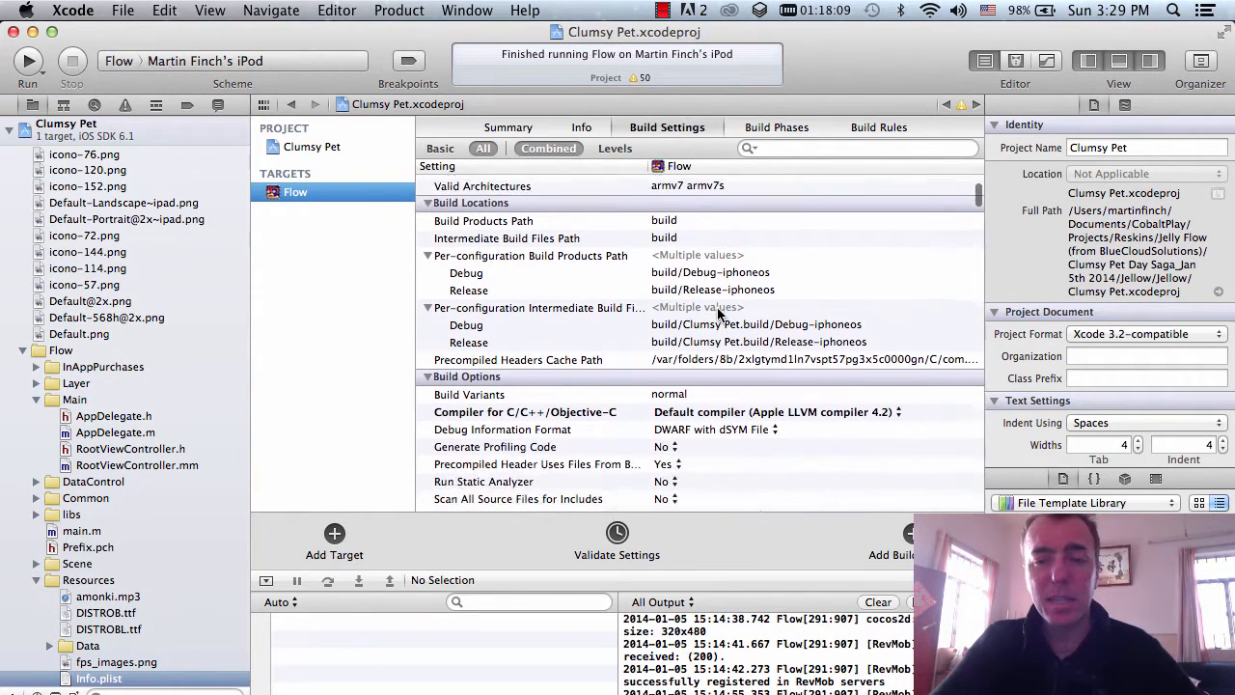
scroll(717, 313, "down", 4)
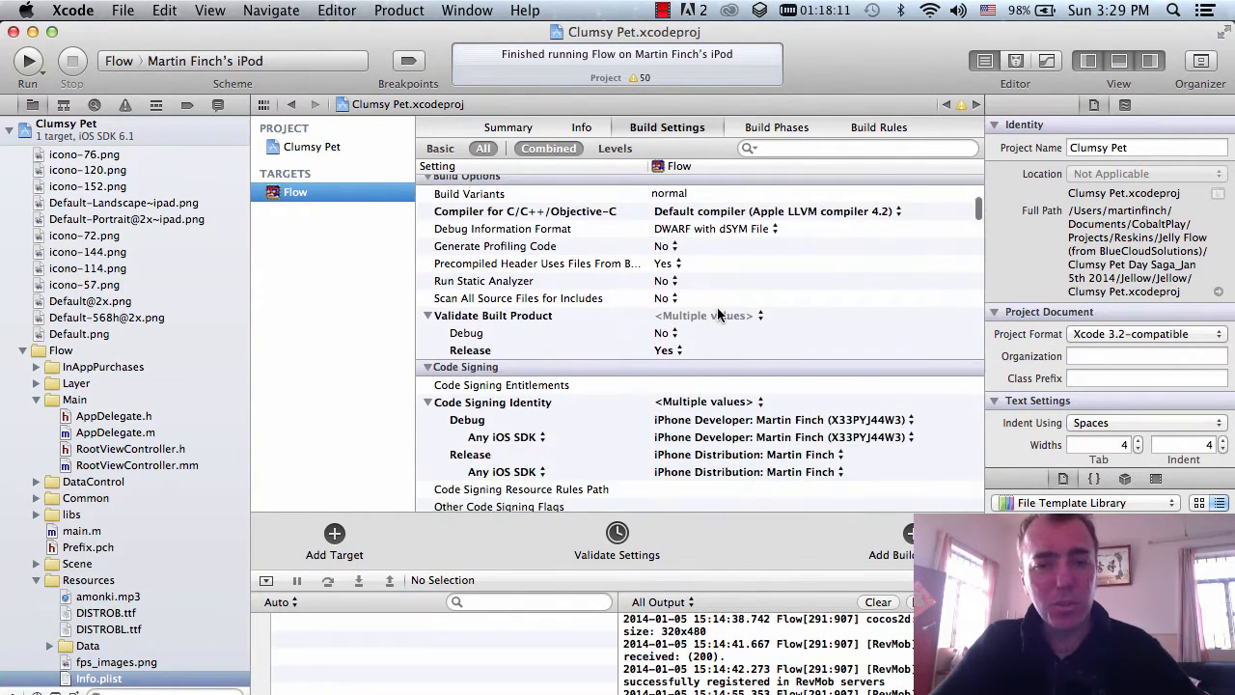
scroll(717, 314, "down", 9)
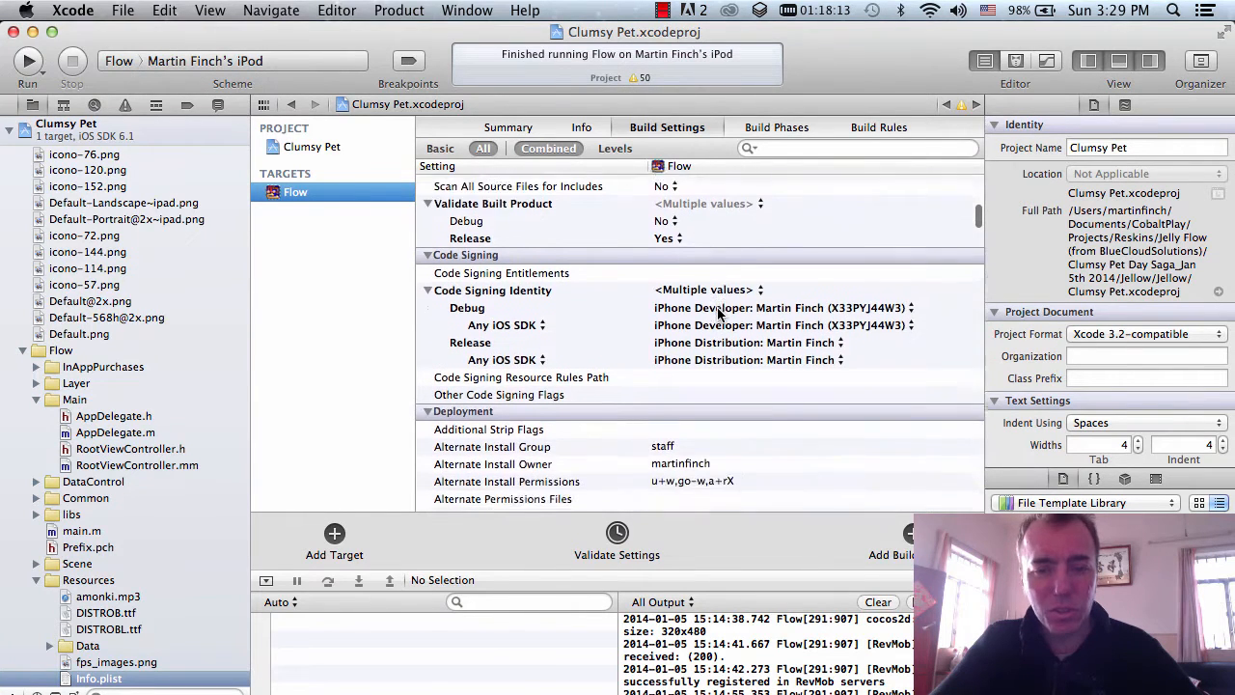
scroll(717, 314, "down", 7)
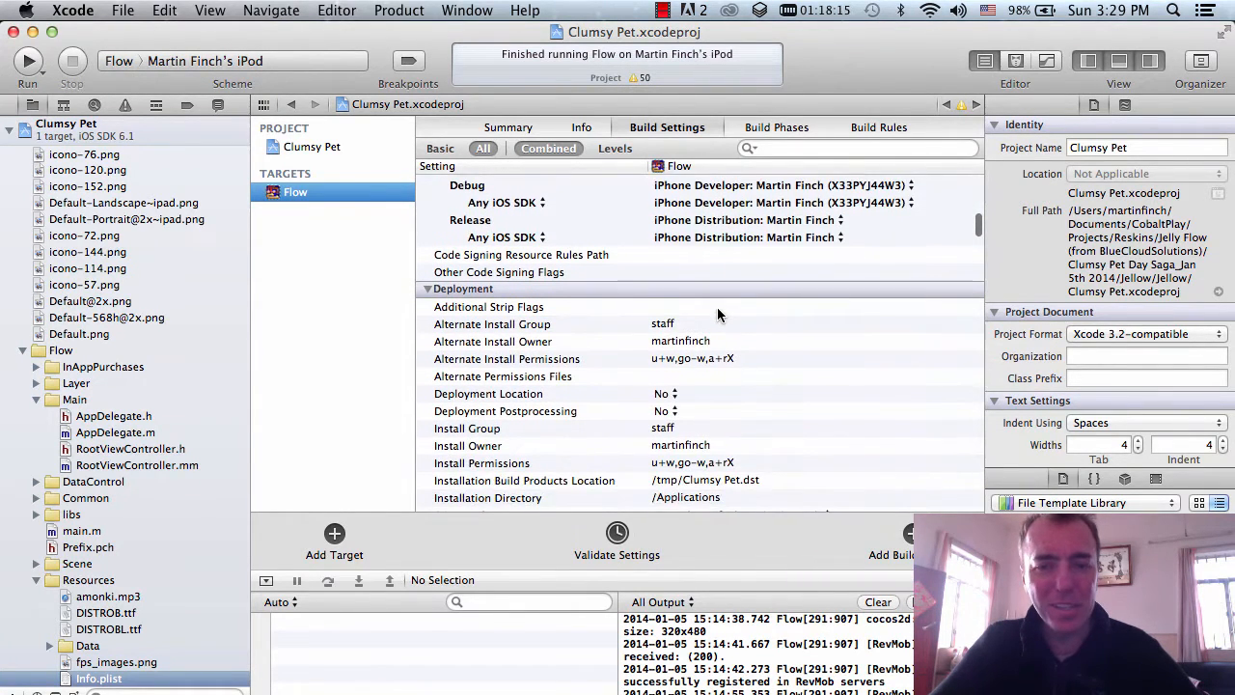
scroll(718, 314, "down", 12)
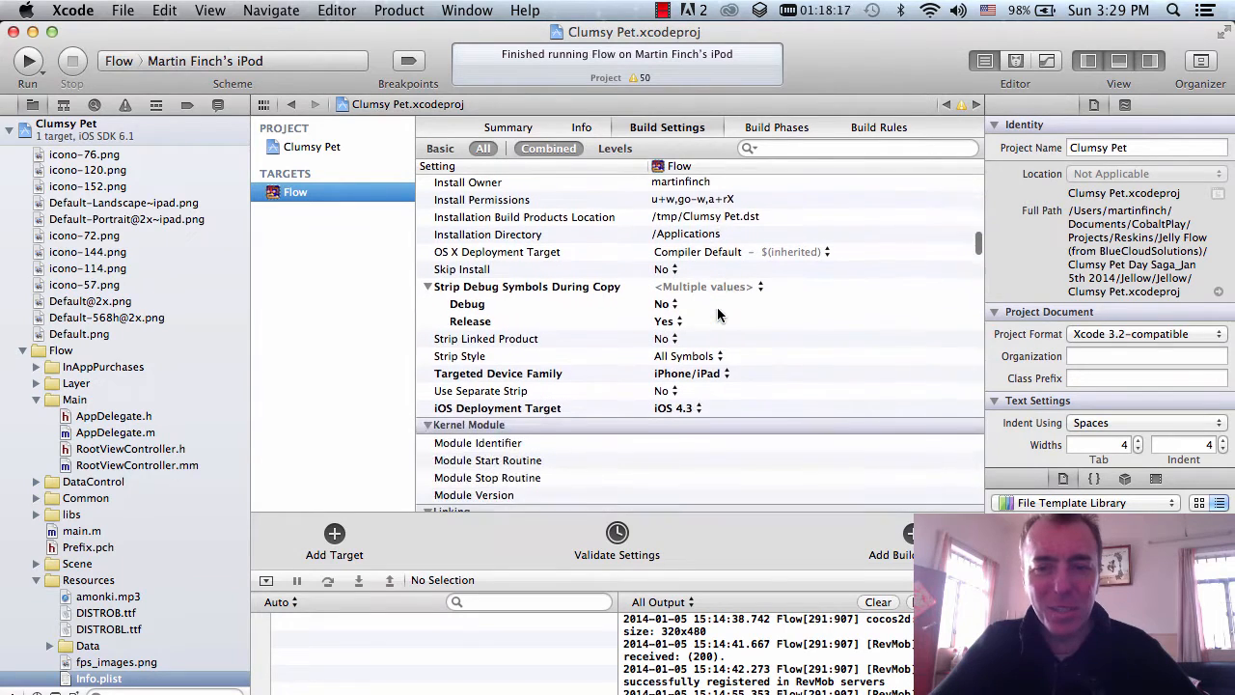
scroll(717, 313, "down", 6)
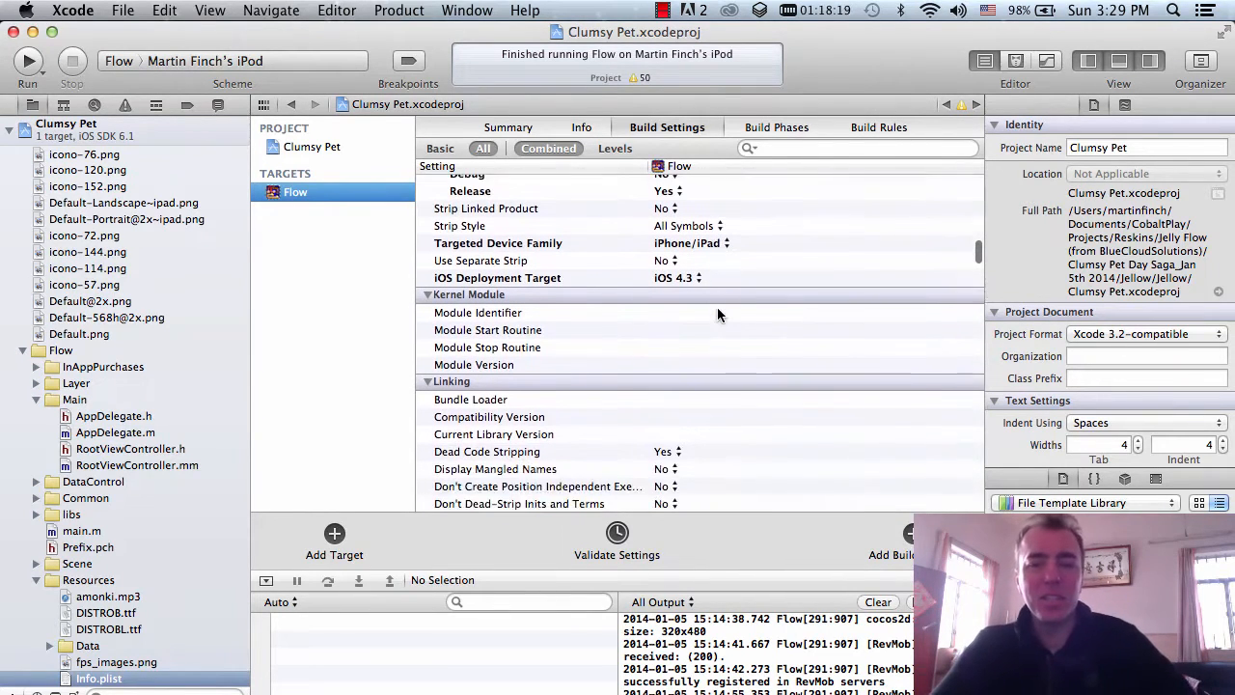
scroll(717, 314, "down", 13)
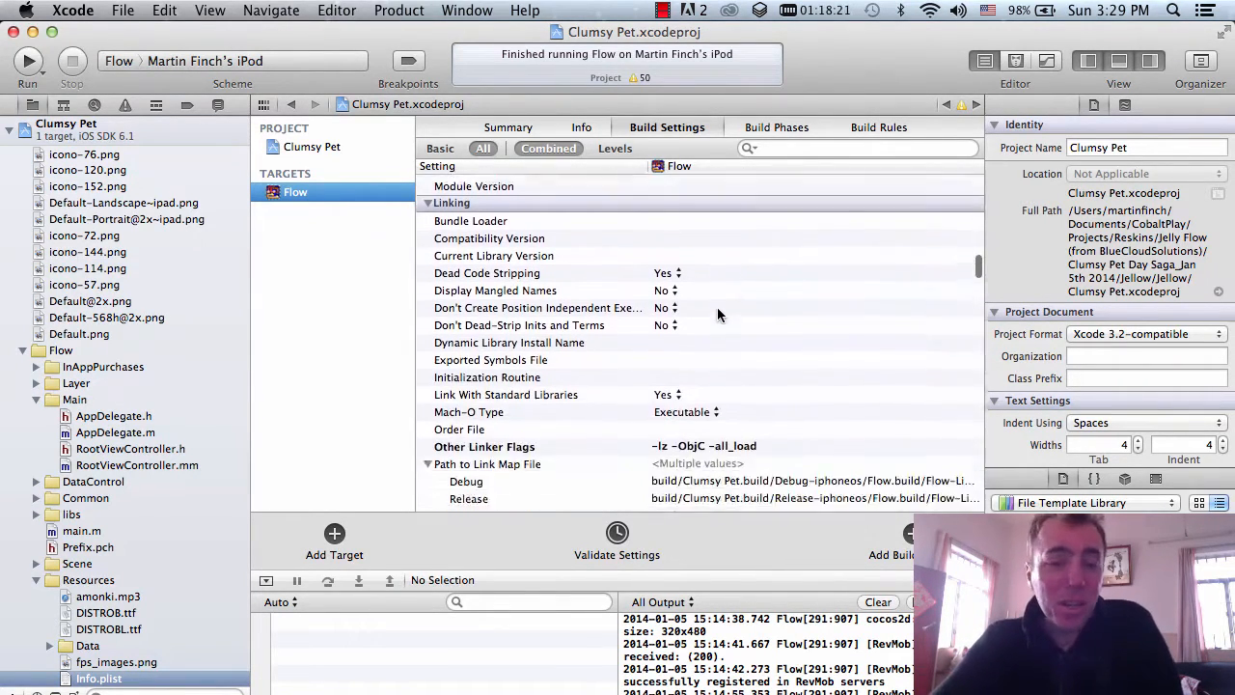
scroll(717, 313, "down", 14)
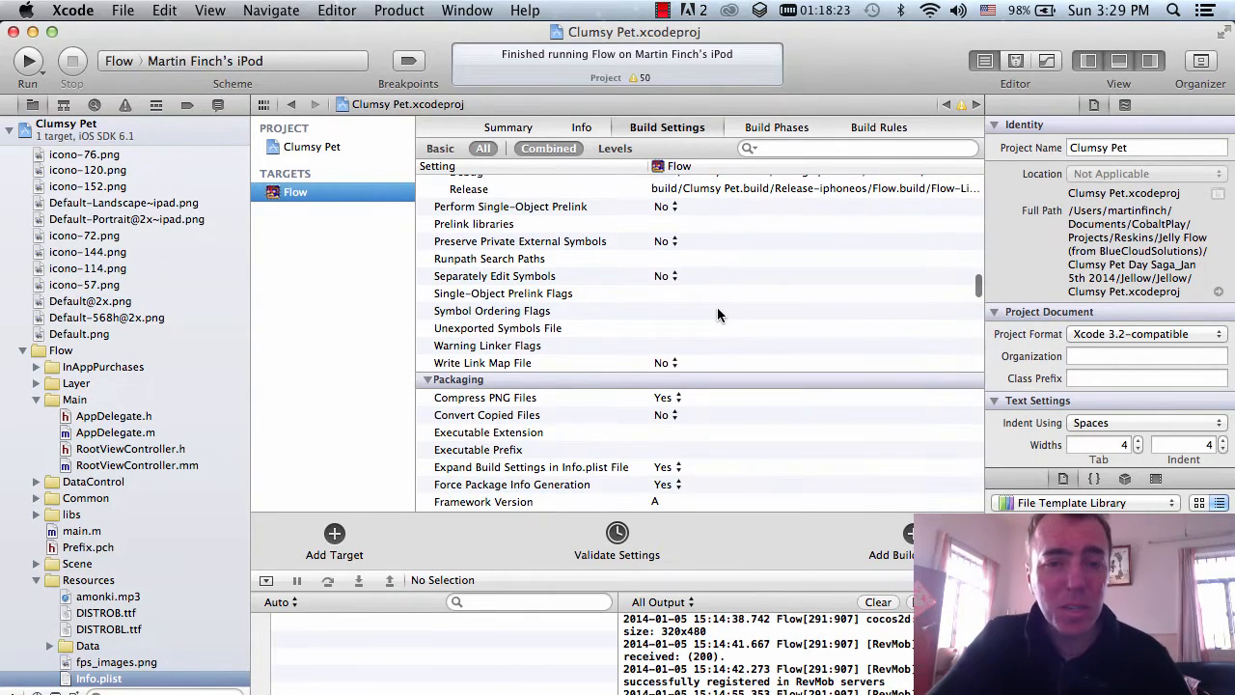
scroll(717, 313, "down", 6)
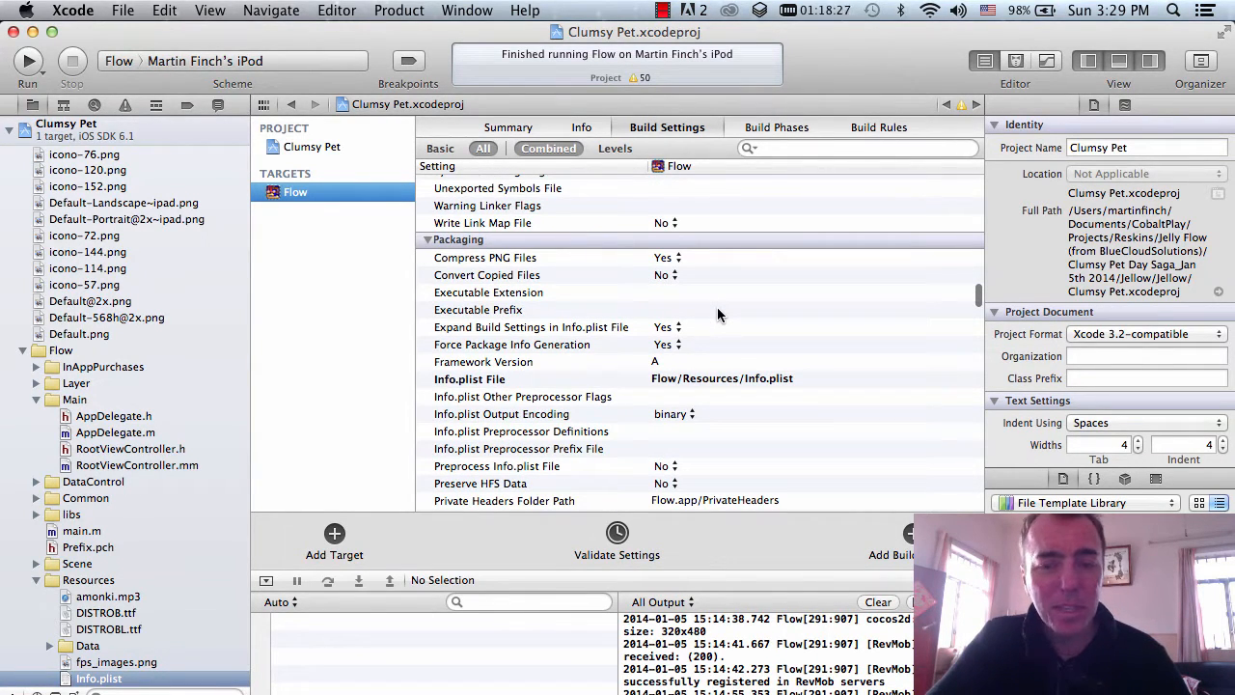
scroll(717, 314, "down", 3)
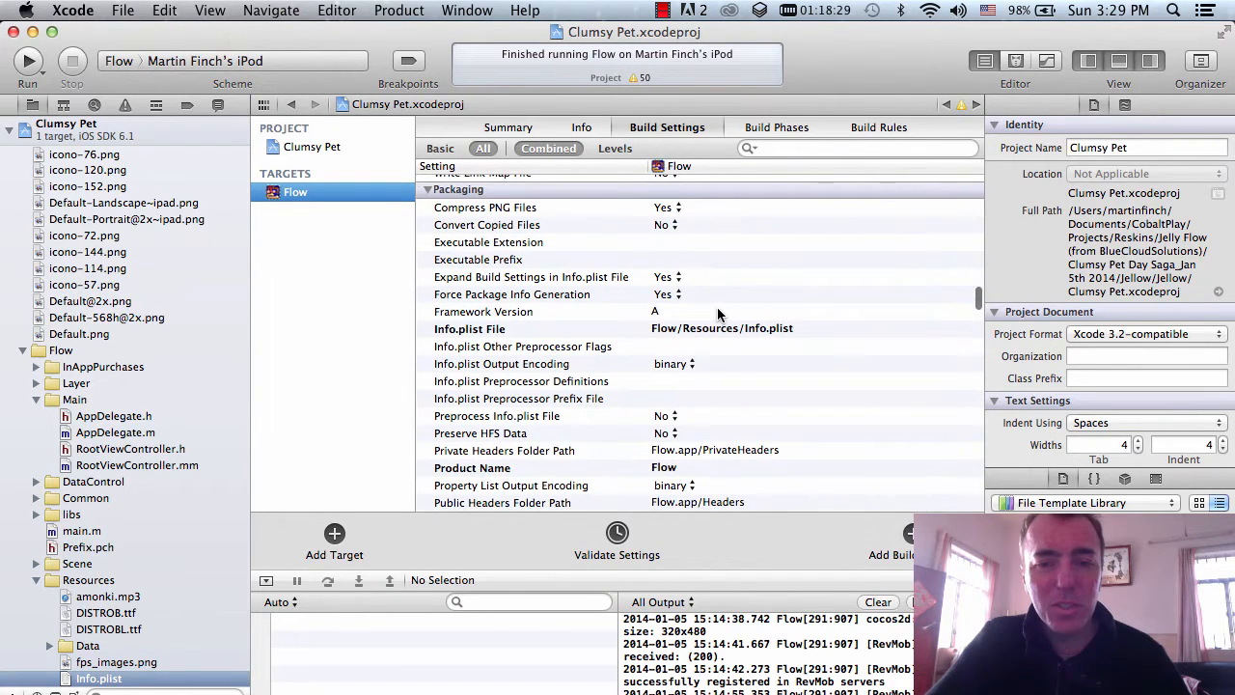
scroll(717, 313, "down", 8)
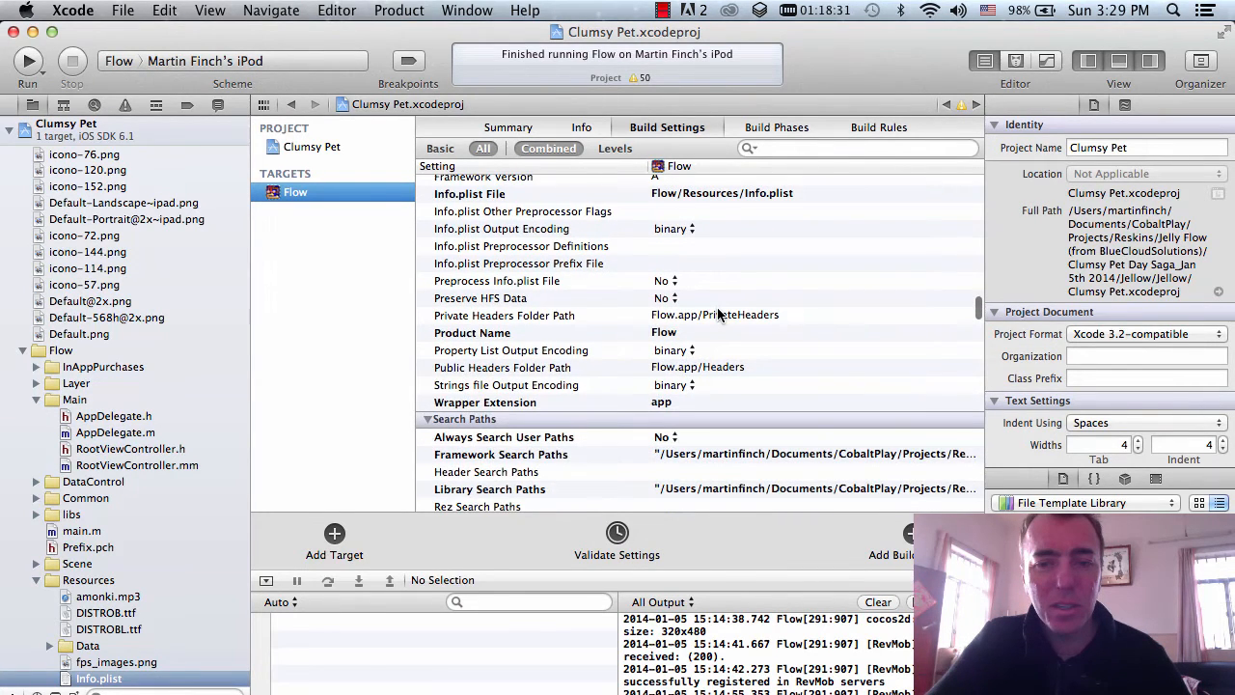
scroll(717, 314, "down", 10)
scroll(717, 314, "down", 5)
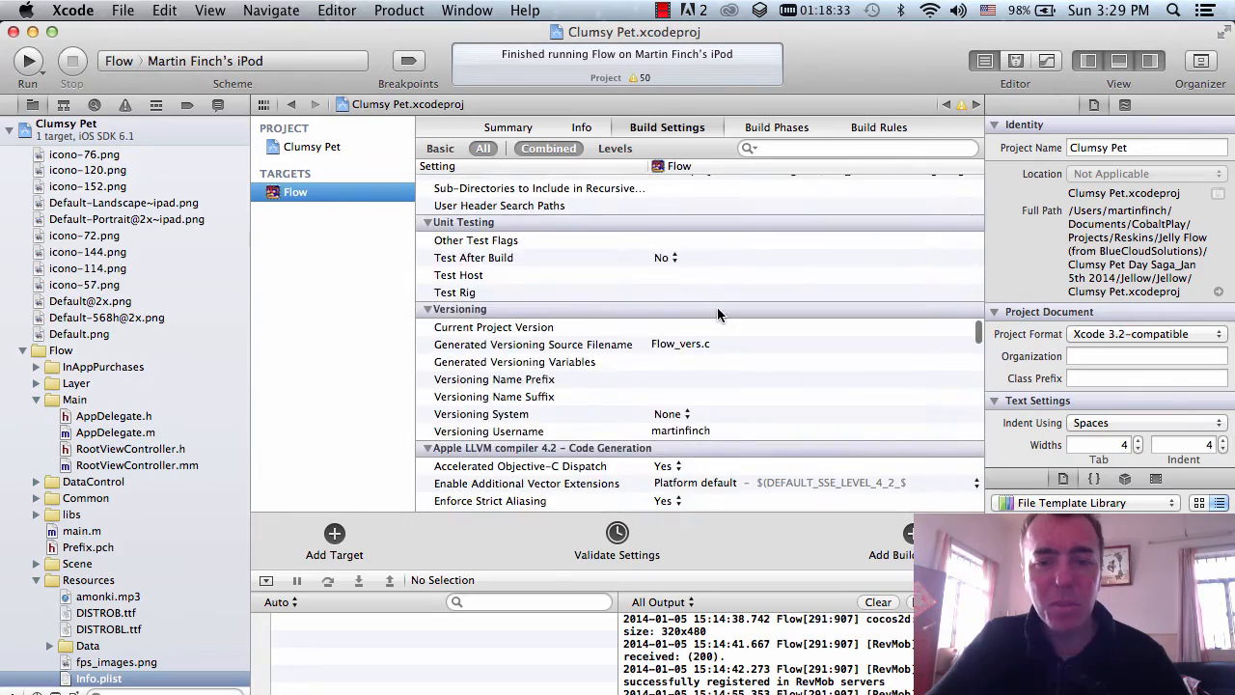
scroll(717, 313, "down", 20)
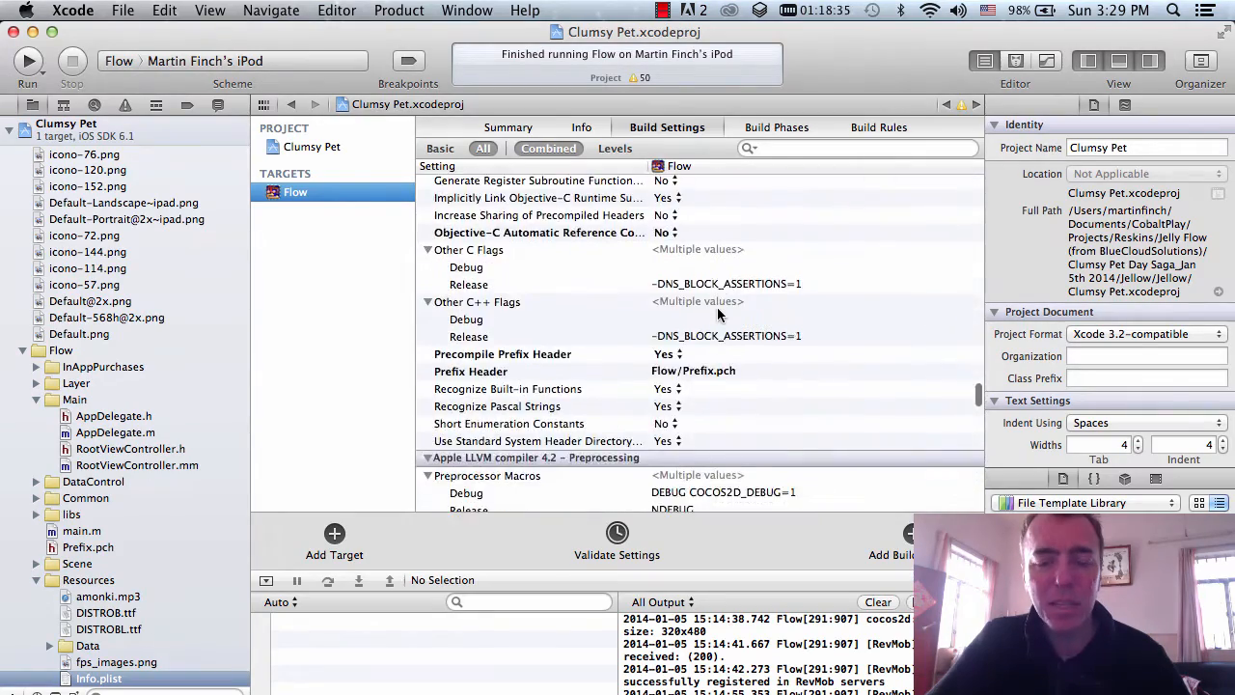
scroll(717, 313, "up", 20)
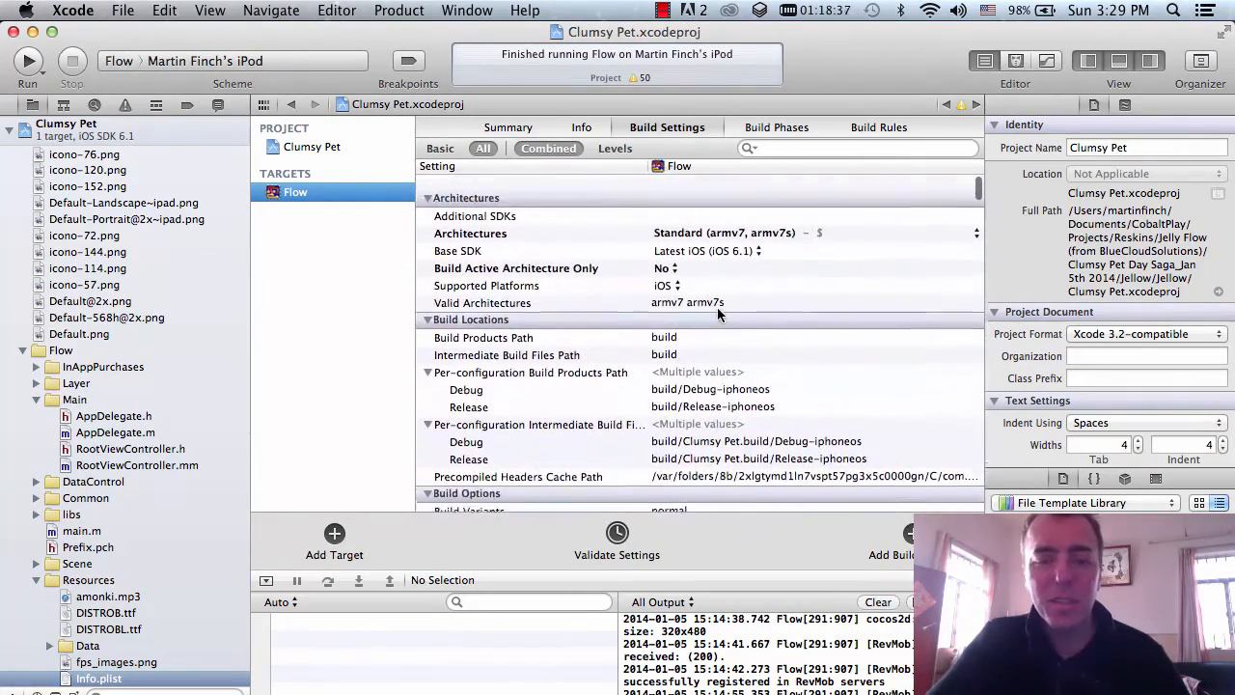
Step: Select the Clumsy Pet project, run Flow on the connected iPod, then stop it
left_click(204, 140)
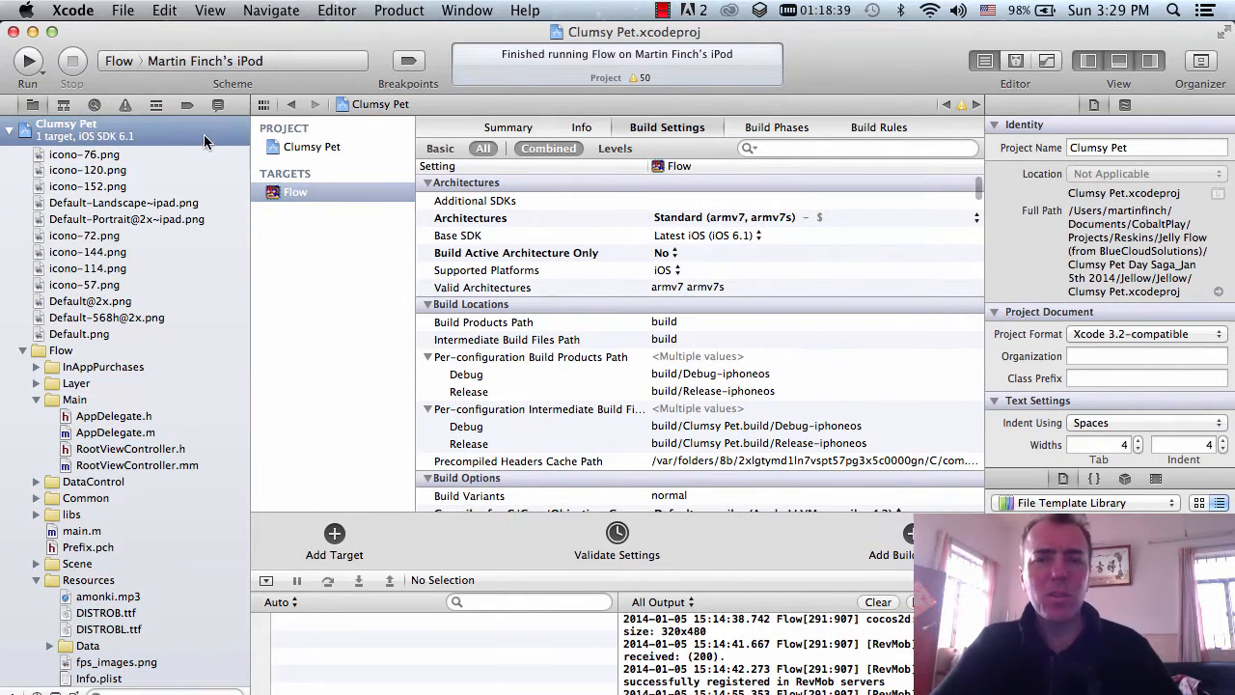
left_click(29, 63)
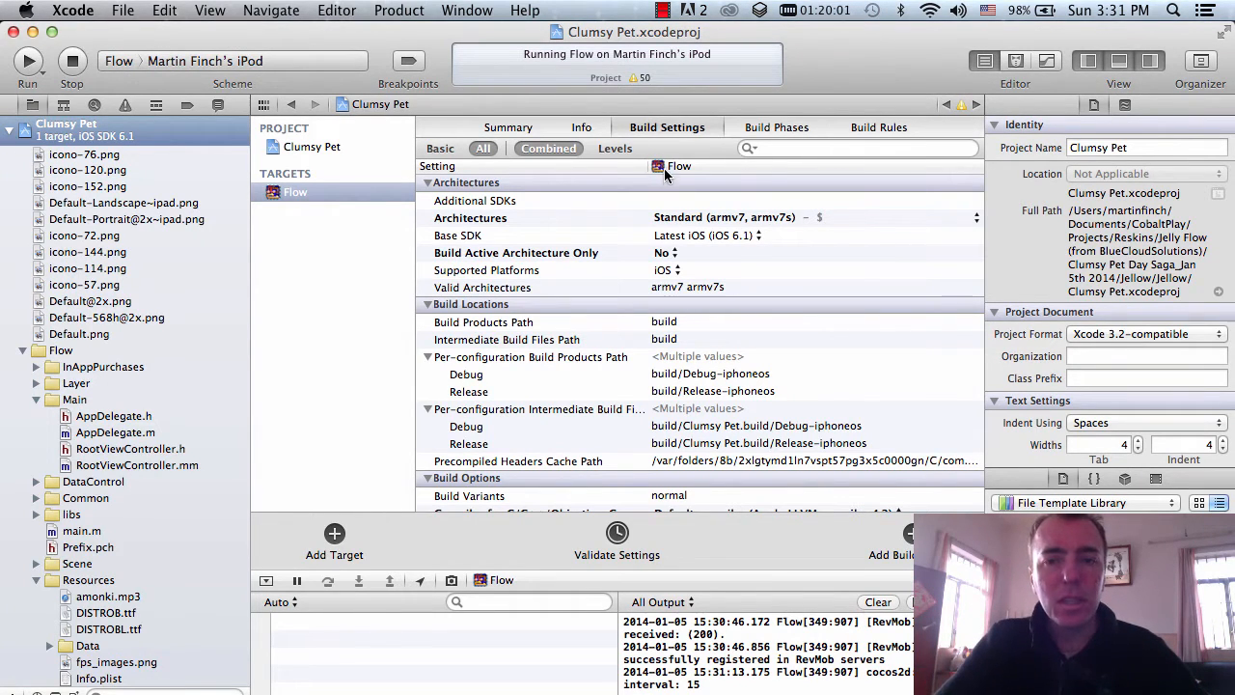
left_click(71, 64)
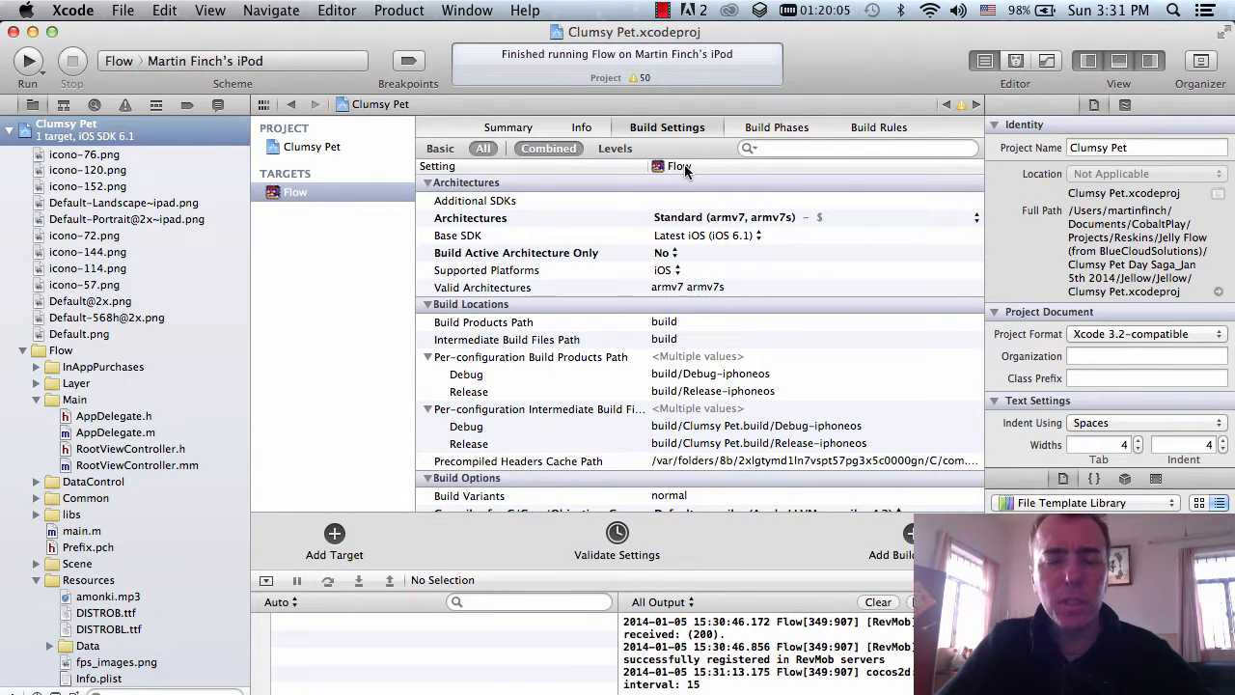
scroll(193, 193, "up", 2)
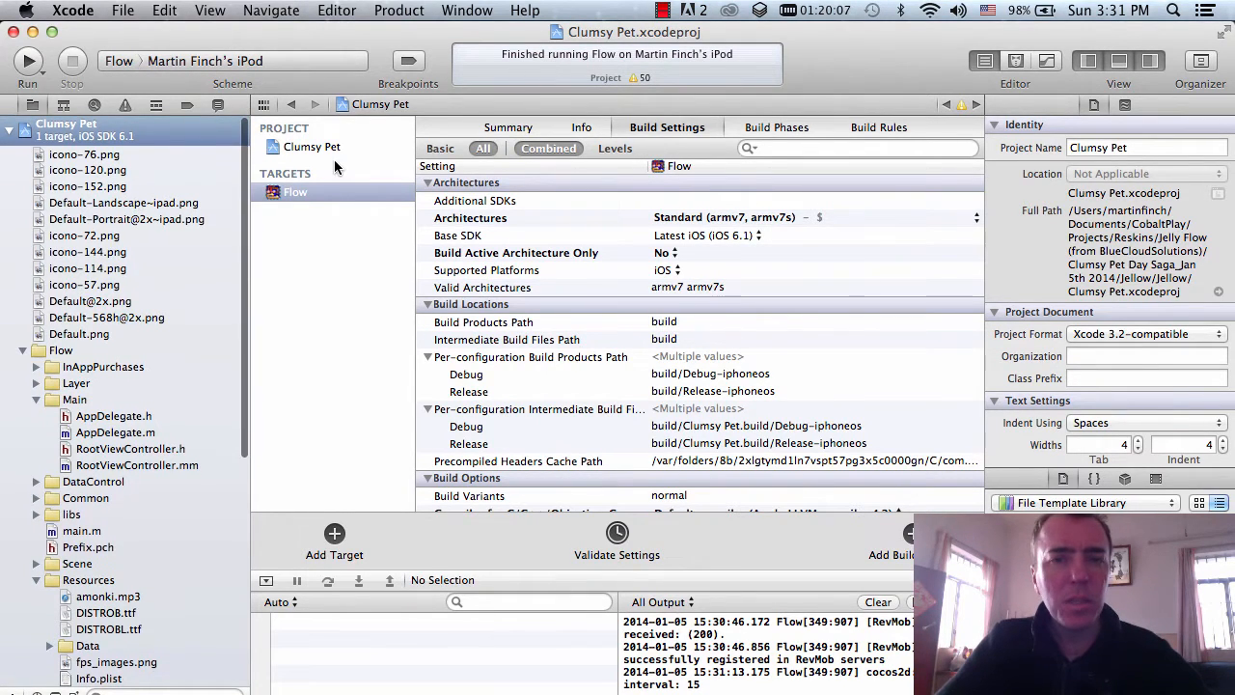
left_click(493, 129)
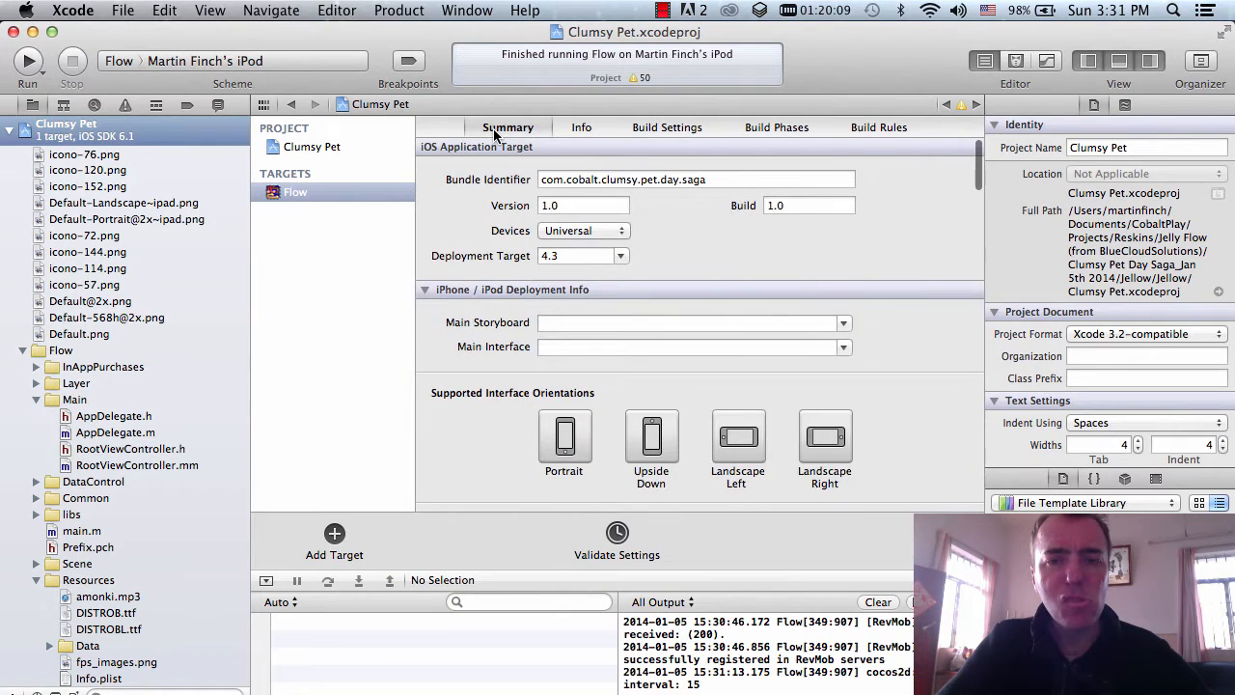
scroll(715, 294, "down", 5)
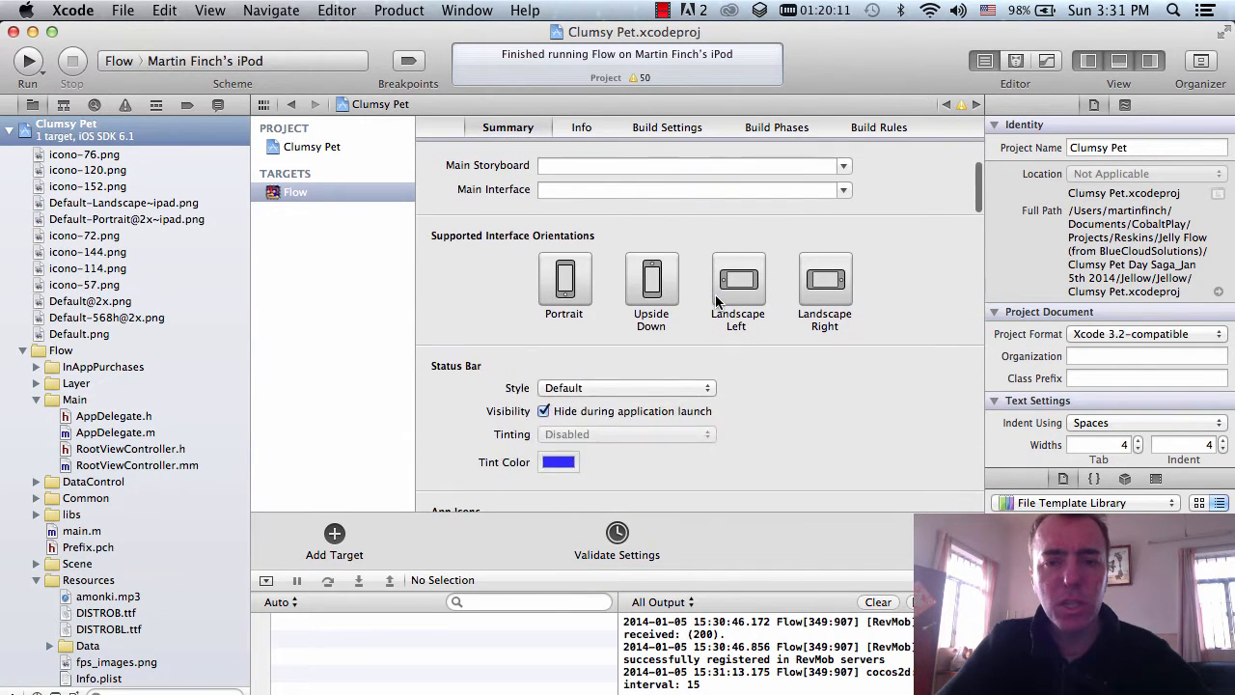
scroll(715, 301, "down", 10)
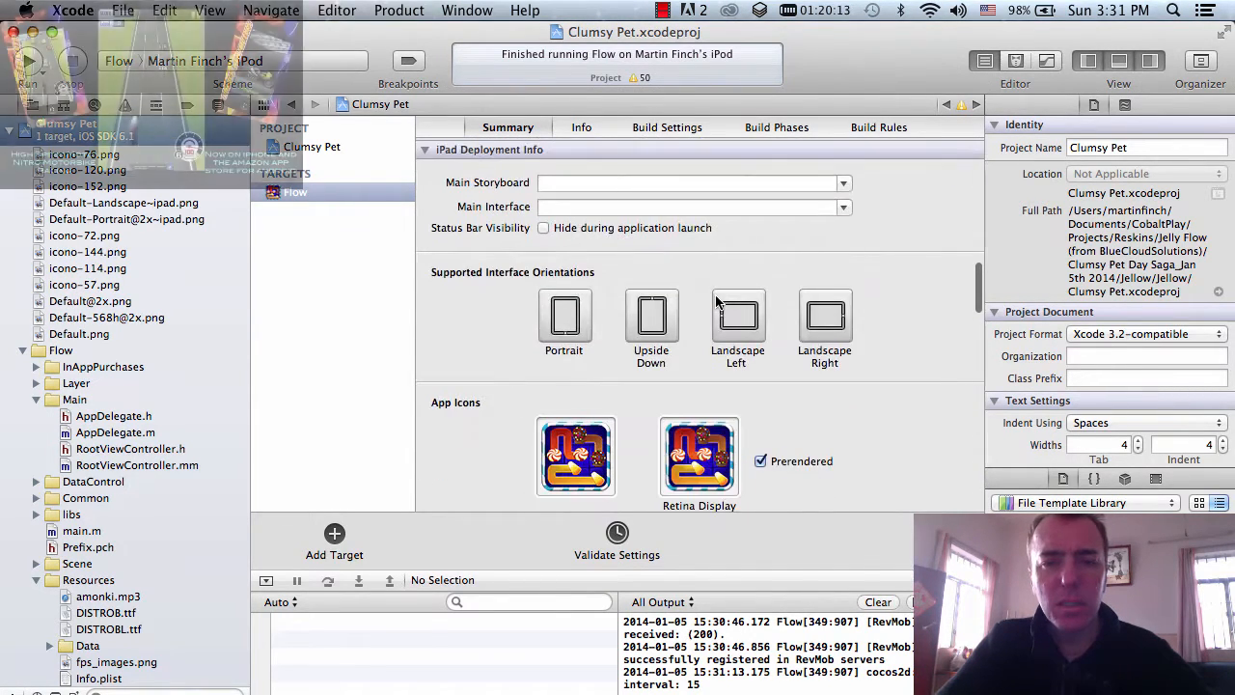
scroll(715, 301, "down", 15)
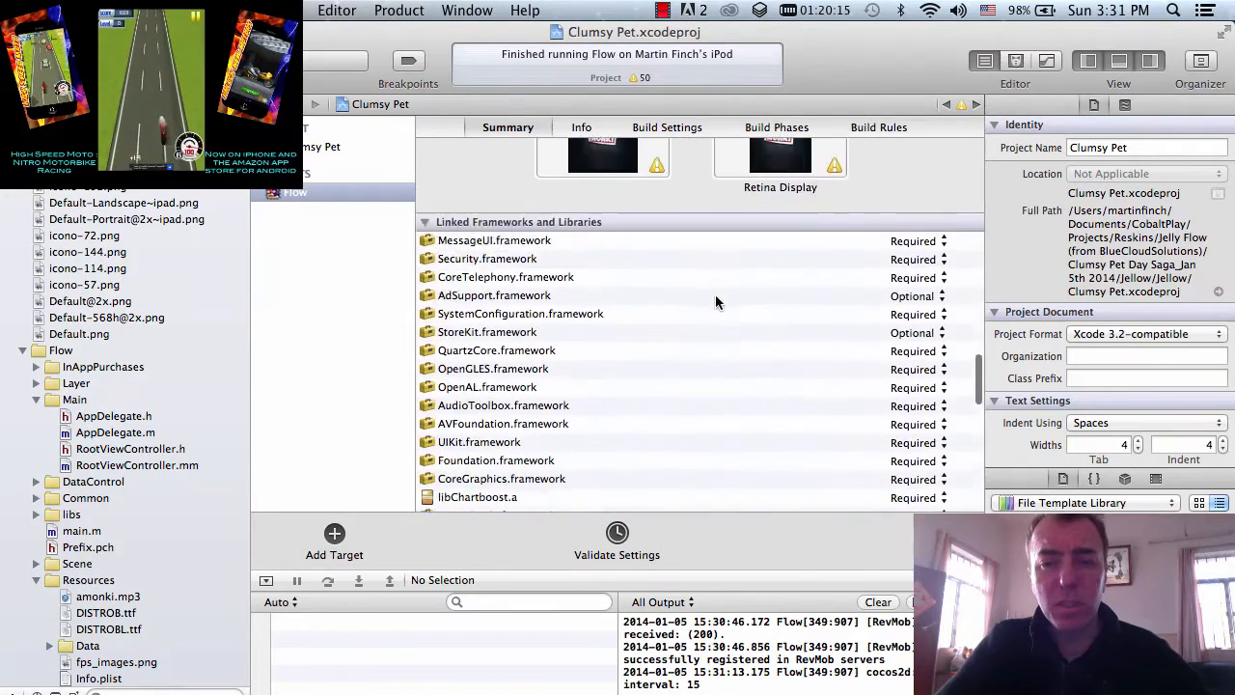
scroll(715, 294, "down", 20)
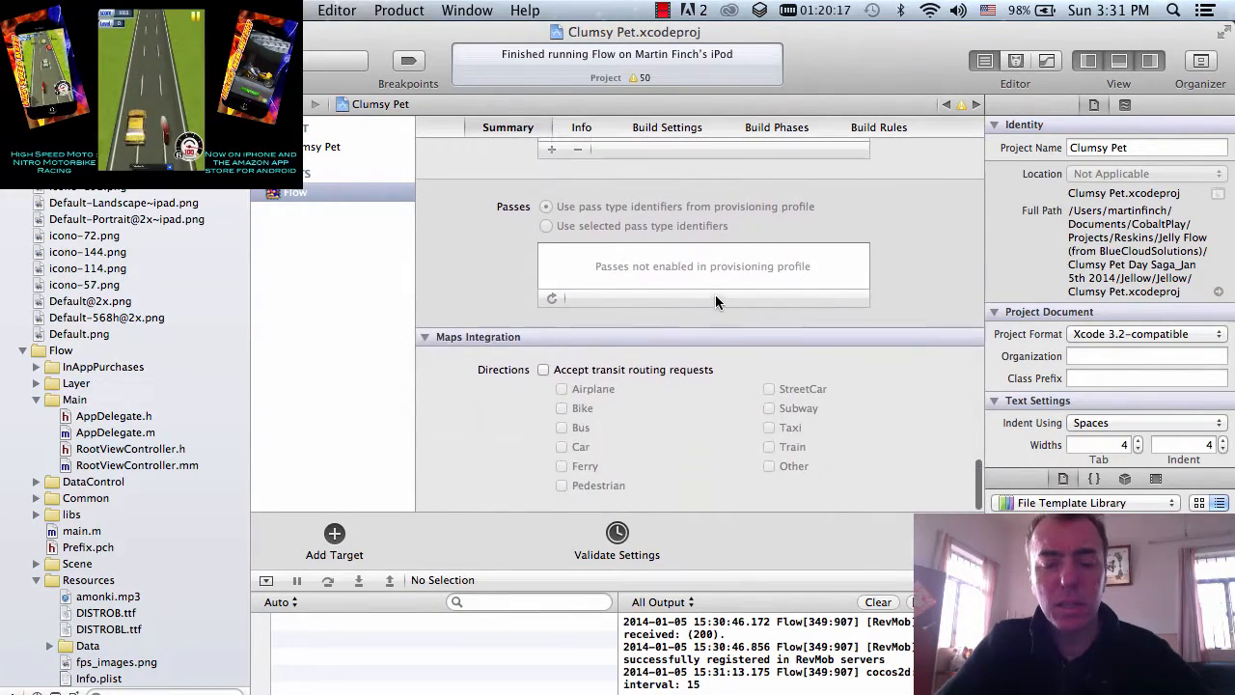
scroll(715, 299, "up", 20)
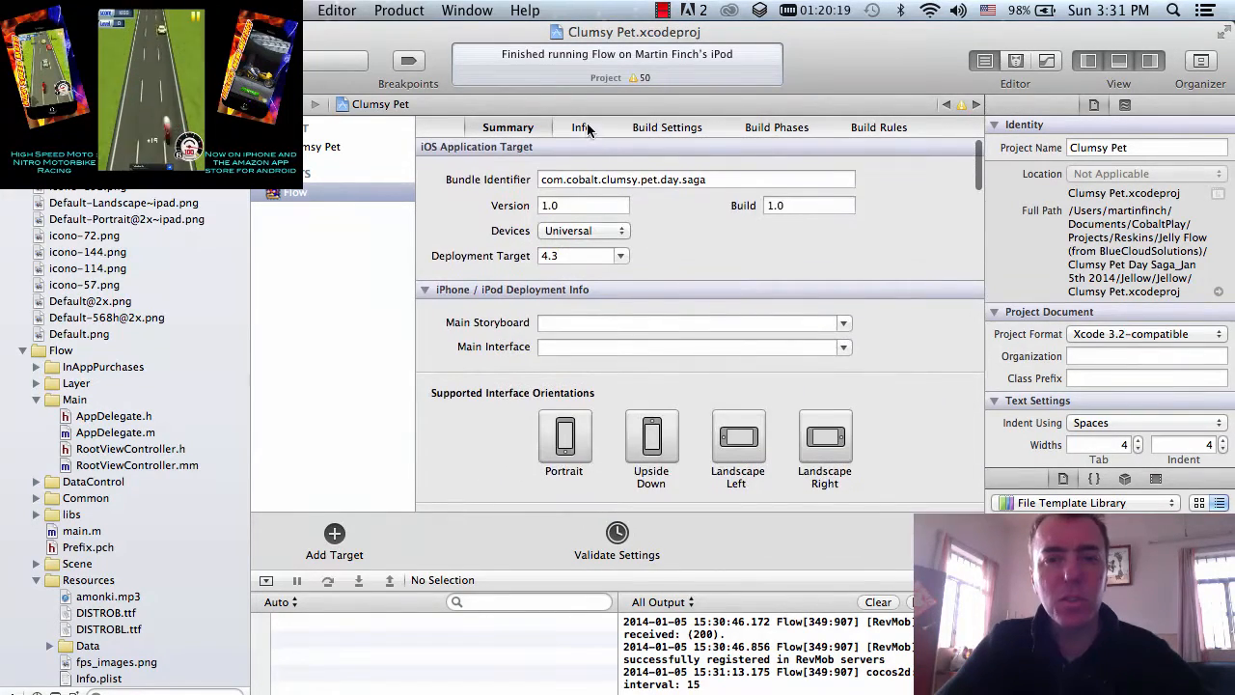
left_click(582, 127)
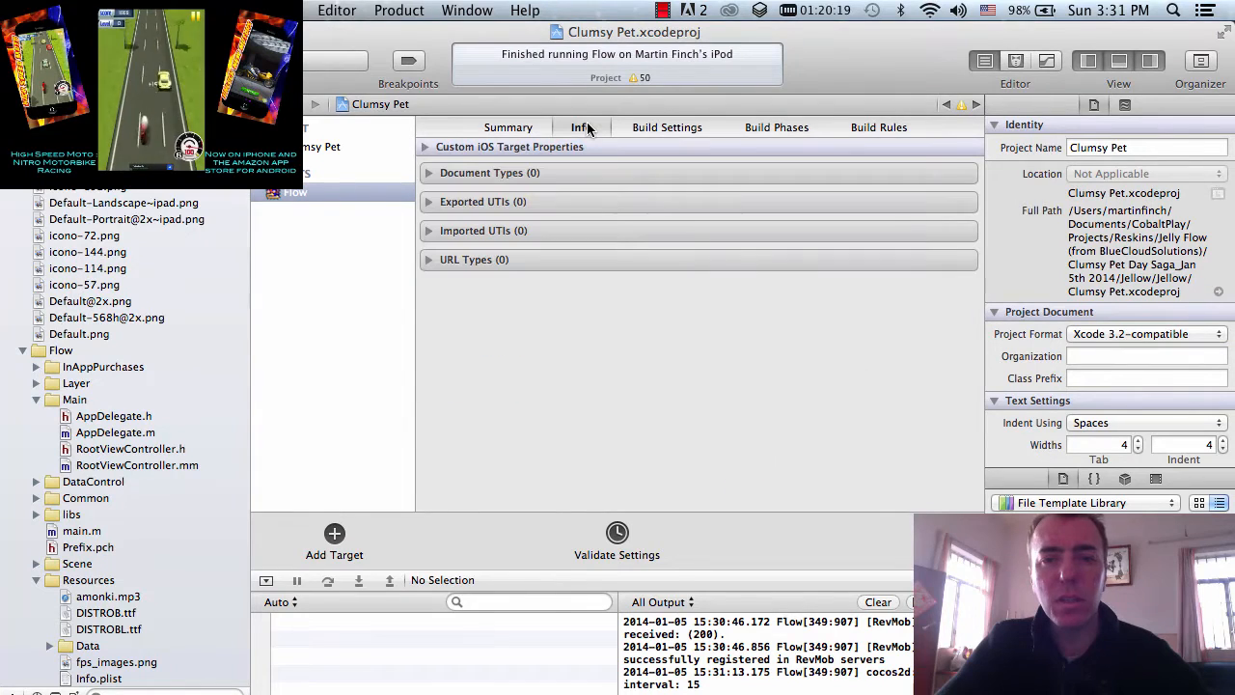
left_click(691, 125)
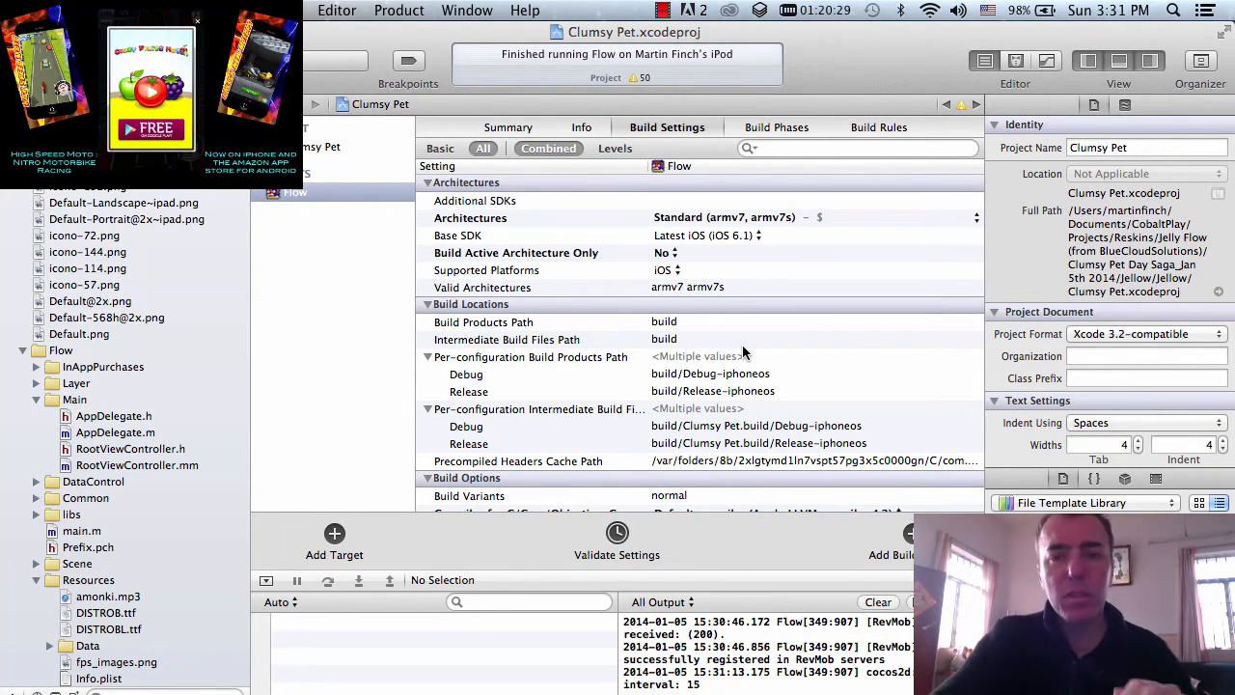
Step: Scroll the Flow target's build settings to Linking, then look at Build Phases and Build Rules
scroll(743, 352, "down", 5)
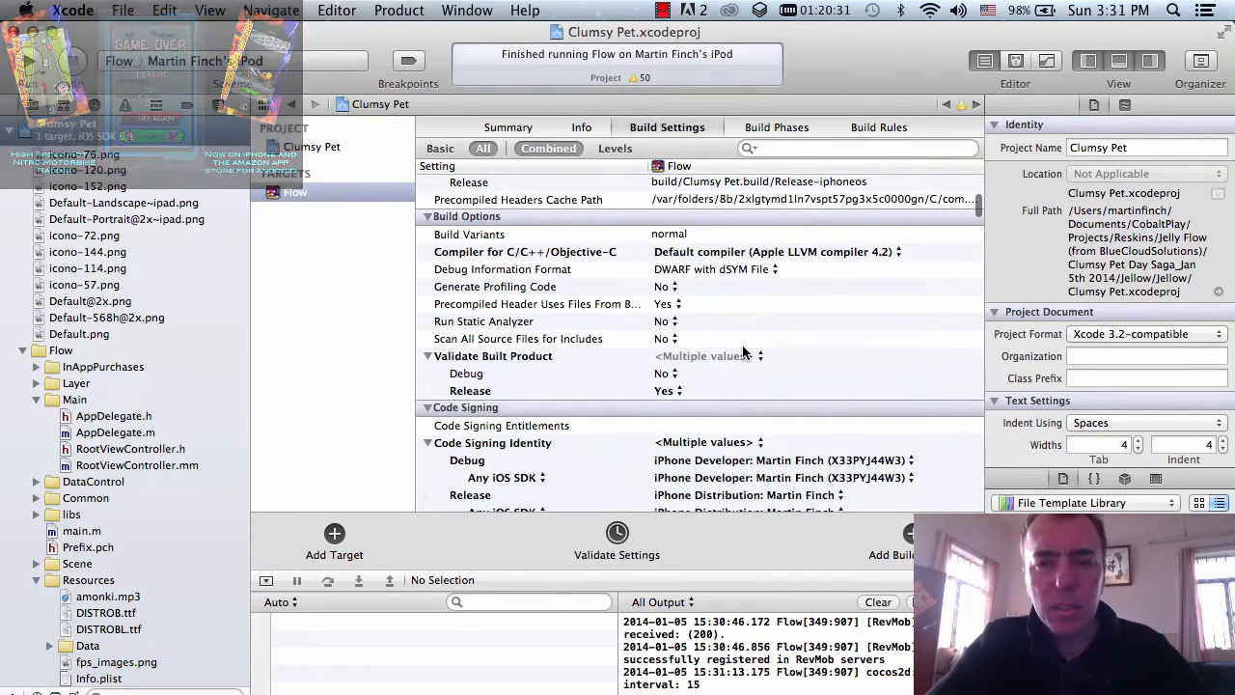
scroll(743, 351, "down", 5)
scroll(743, 352, "down", 2)
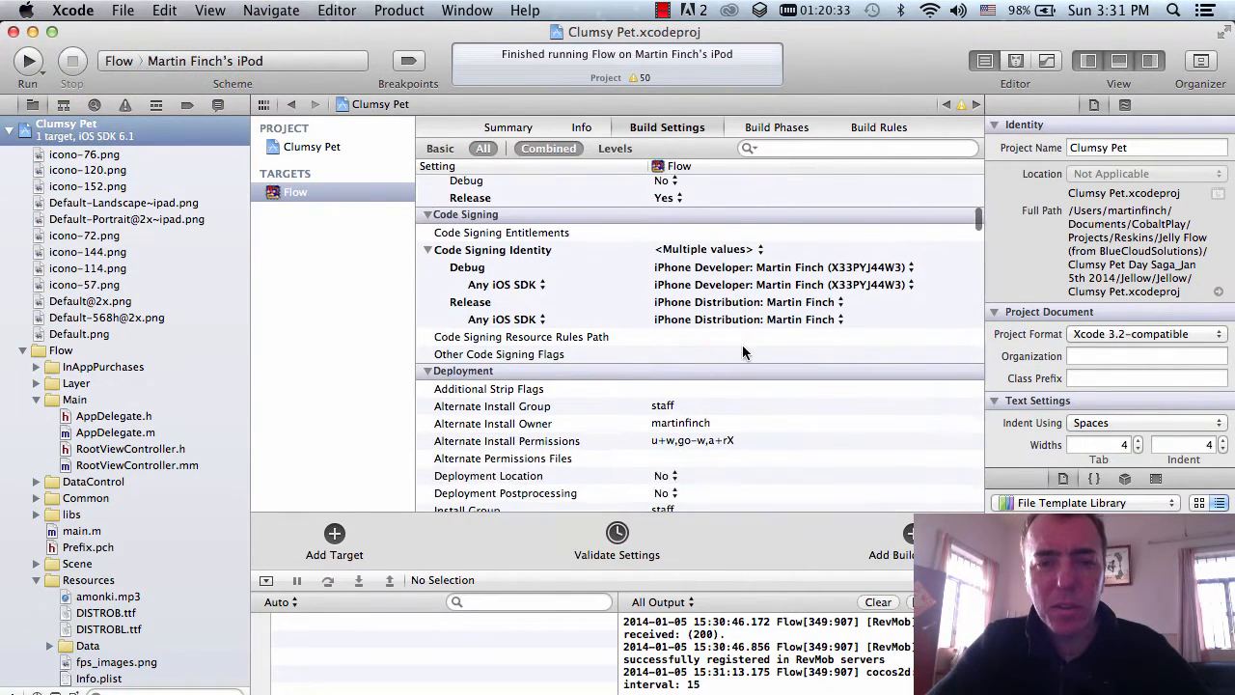
scroll(743, 351, "down", 10)
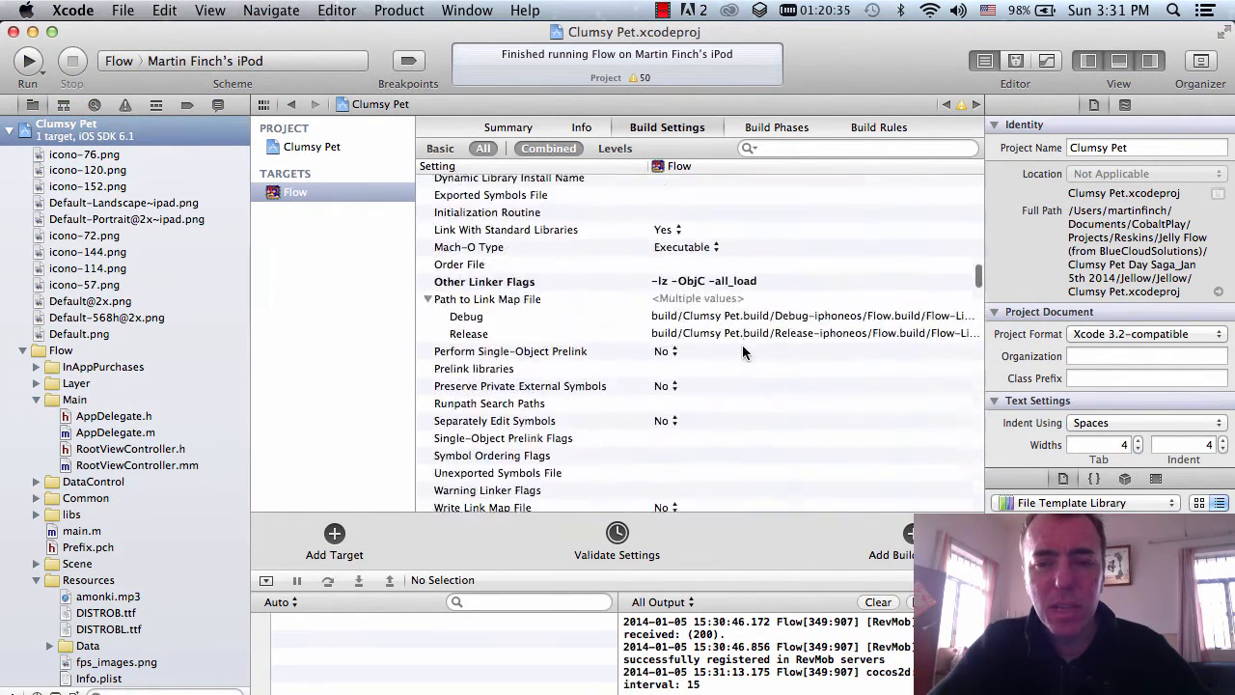
scroll(743, 352, "down", 10)
scroll(744, 351, "up", 15)
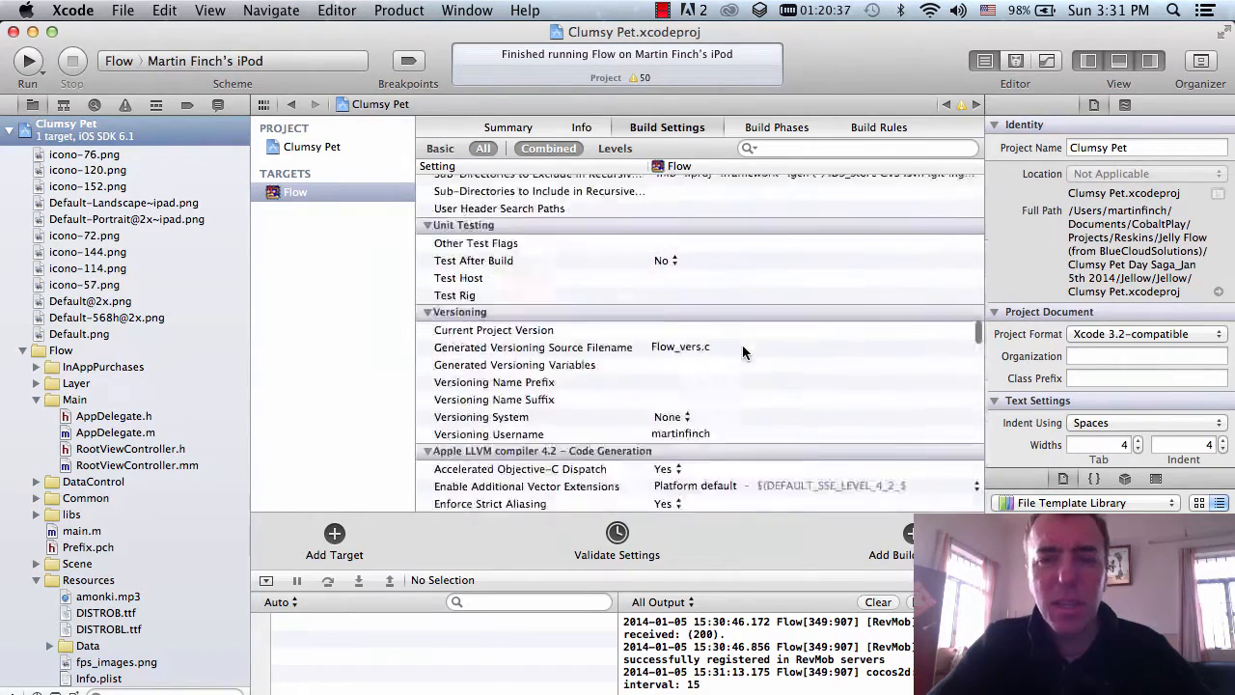
left_click(777, 127)
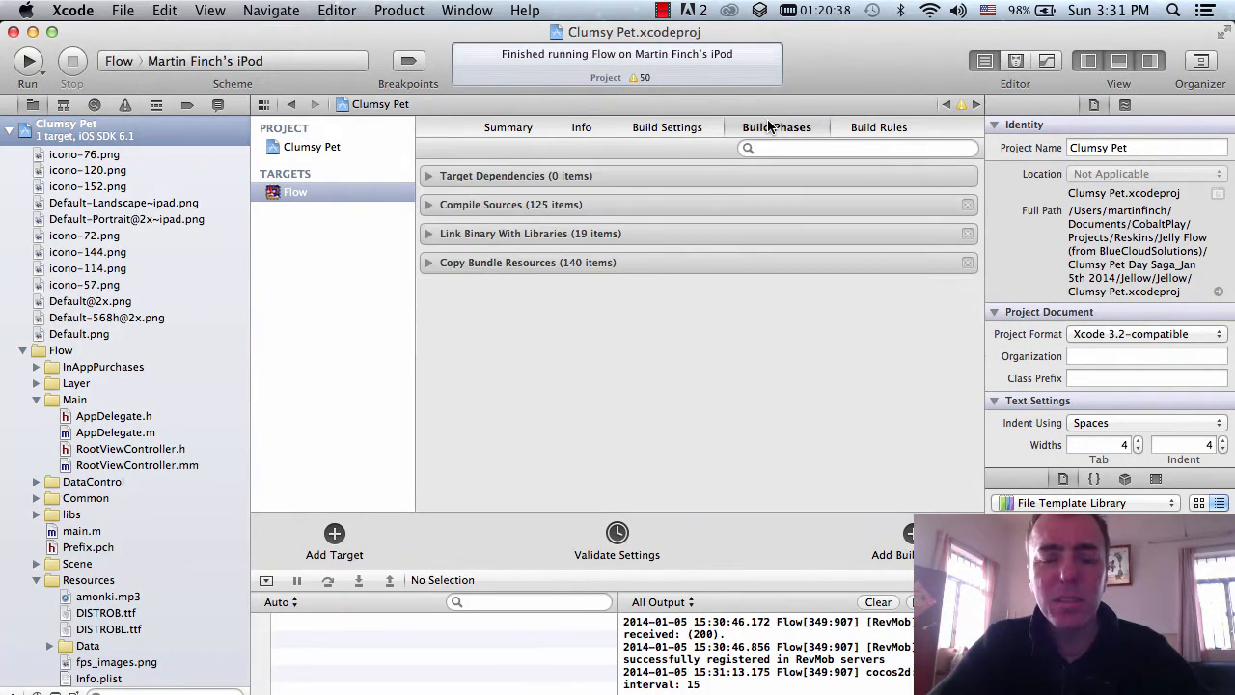
left_click(855, 128)
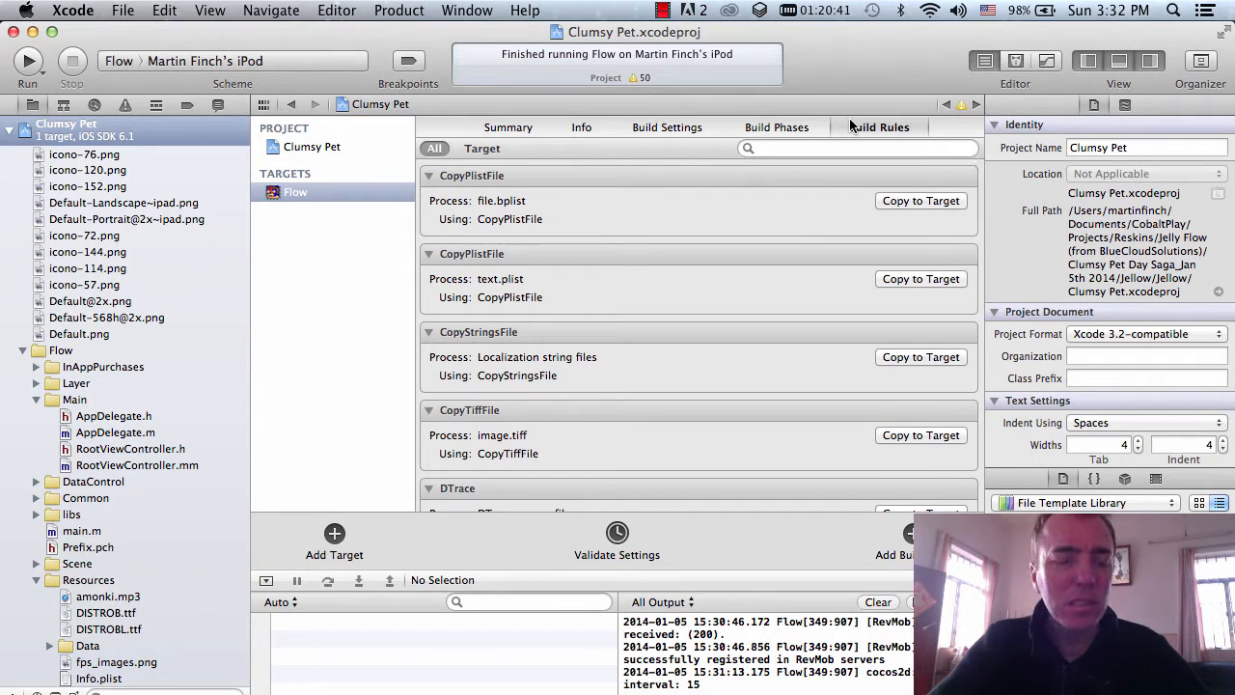
Step: Review the Clumsy Pet project's Info and Build Settings, then the Flow target's build settings
left_click(335, 153)
left_click(643, 128)
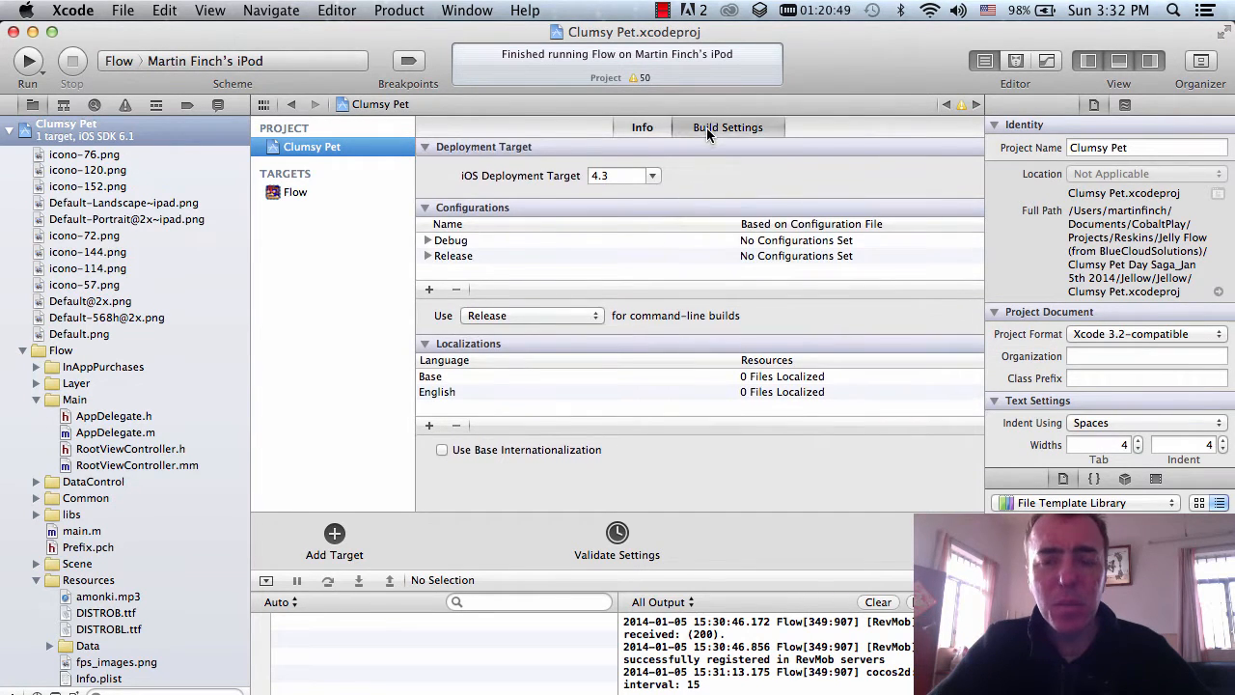
left_click(706, 129)
scroll(713, 226, "up", 10)
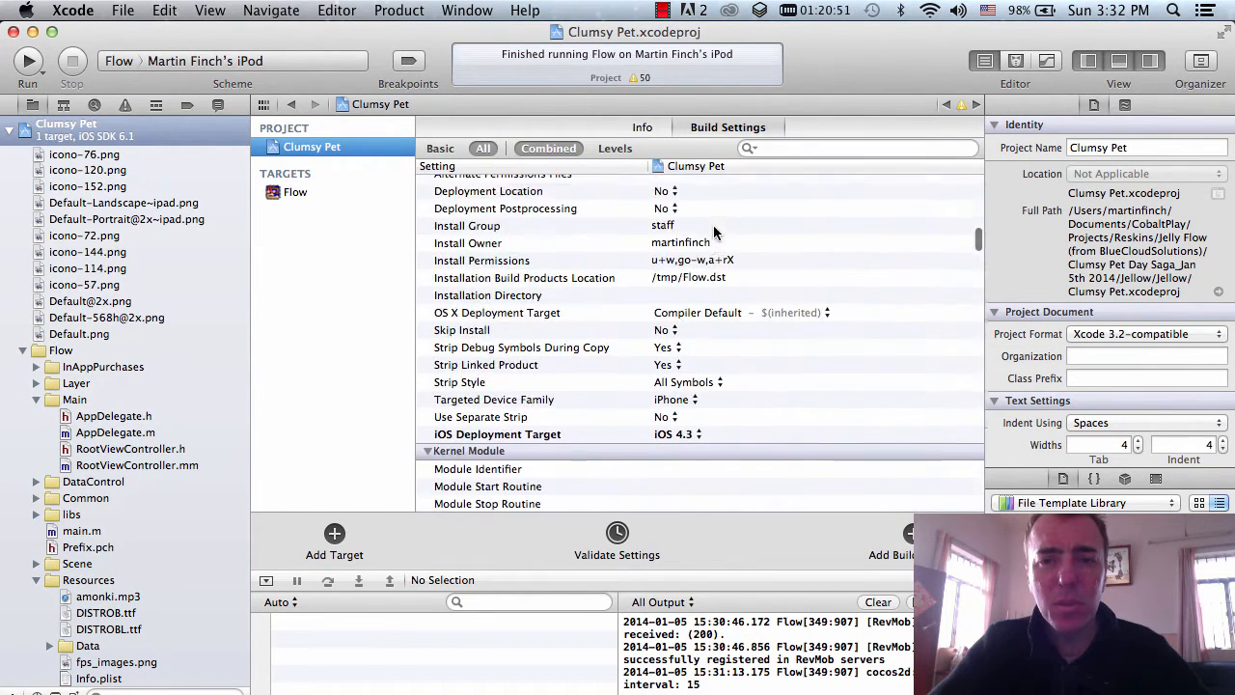
left_click(347, 195)
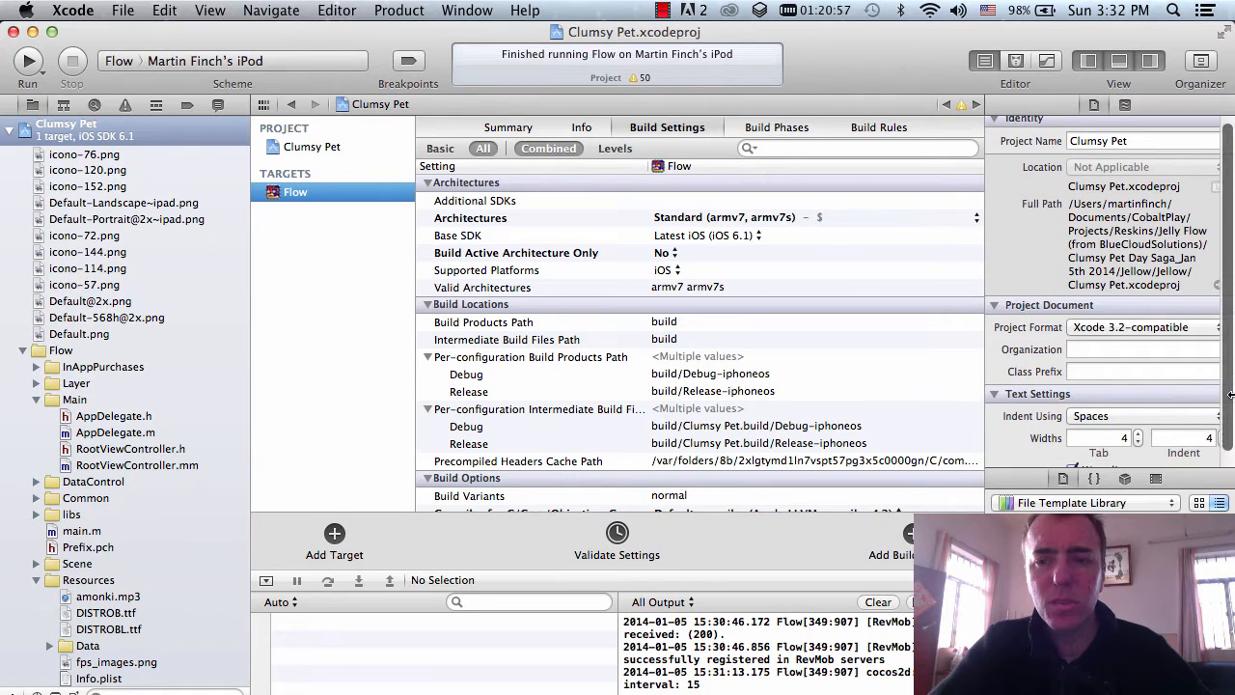
scroll(1206, 391, "down", 2)
scroll(1192, 387, "up", 3)
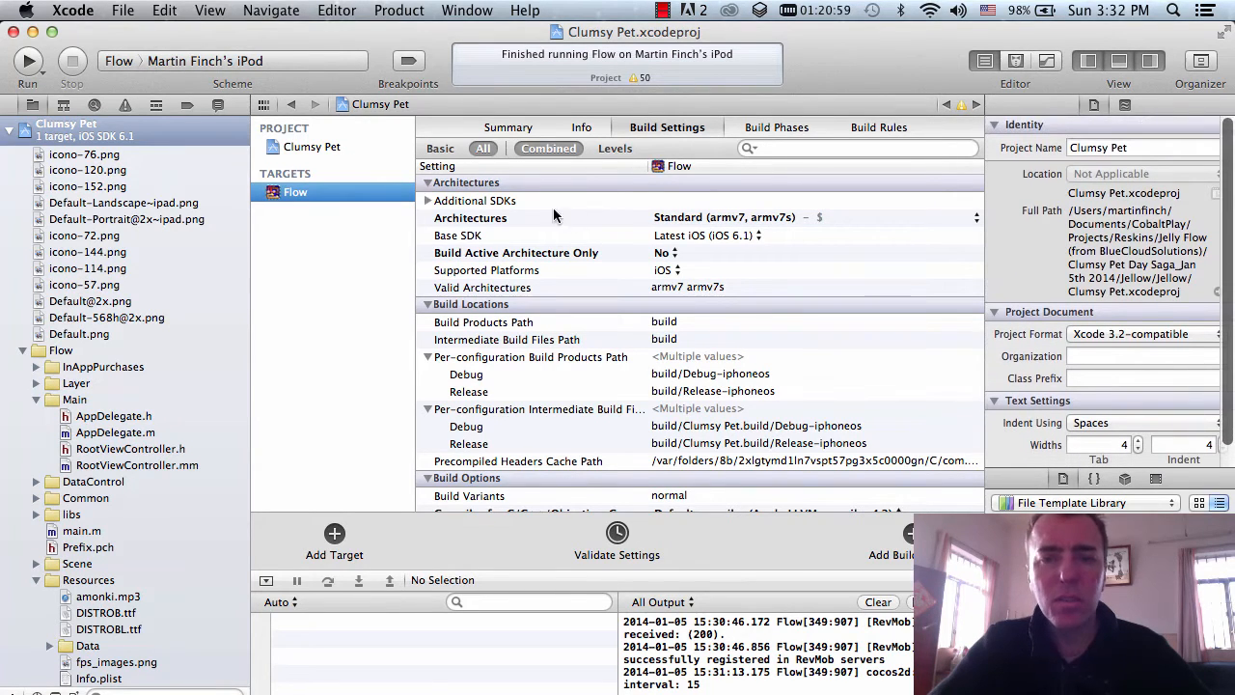
Step: Return to the Clumsy Pet project settings and list the project's 50 build issues
left_click(332, 151)
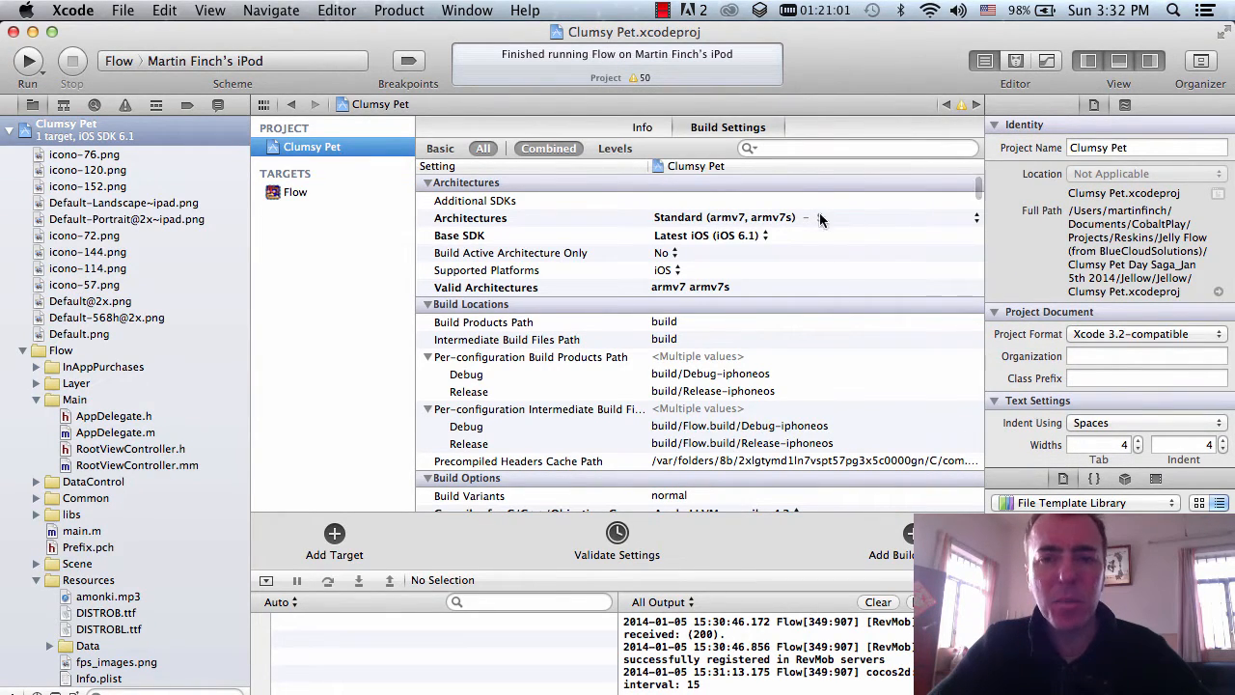
scroll(847, 288, "down", 5)
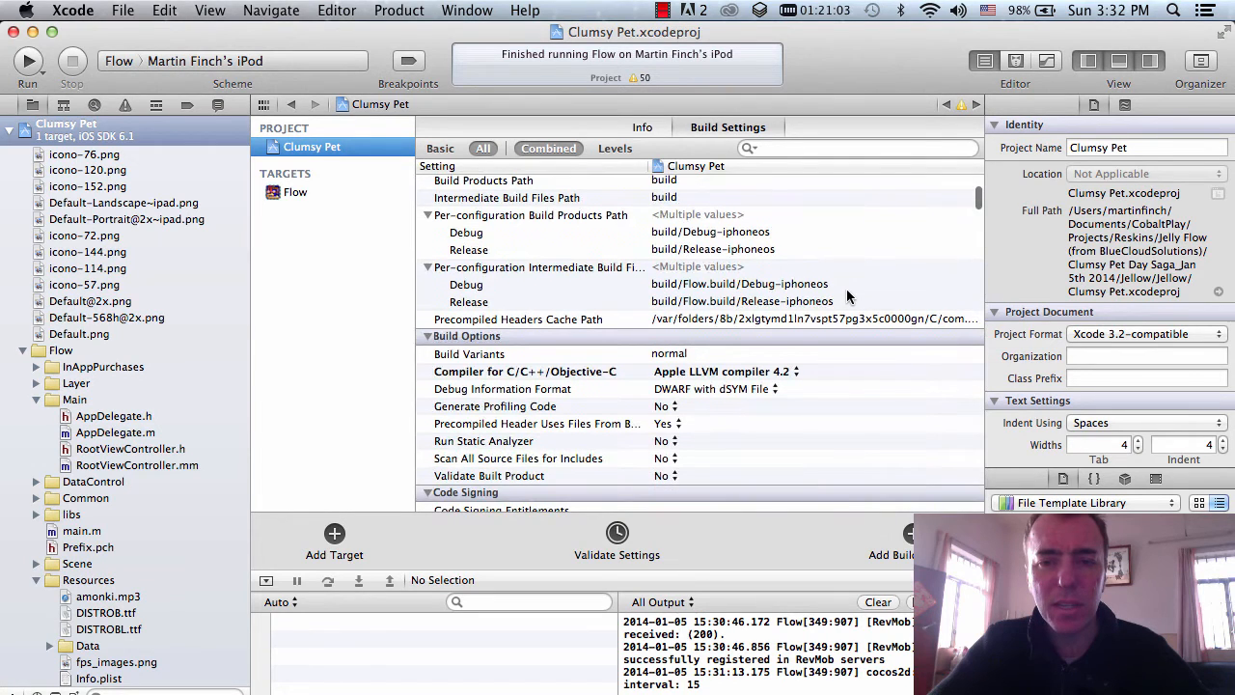
scroll(846, 296, "down", 6)
scroll(846, 296, "down", 18)
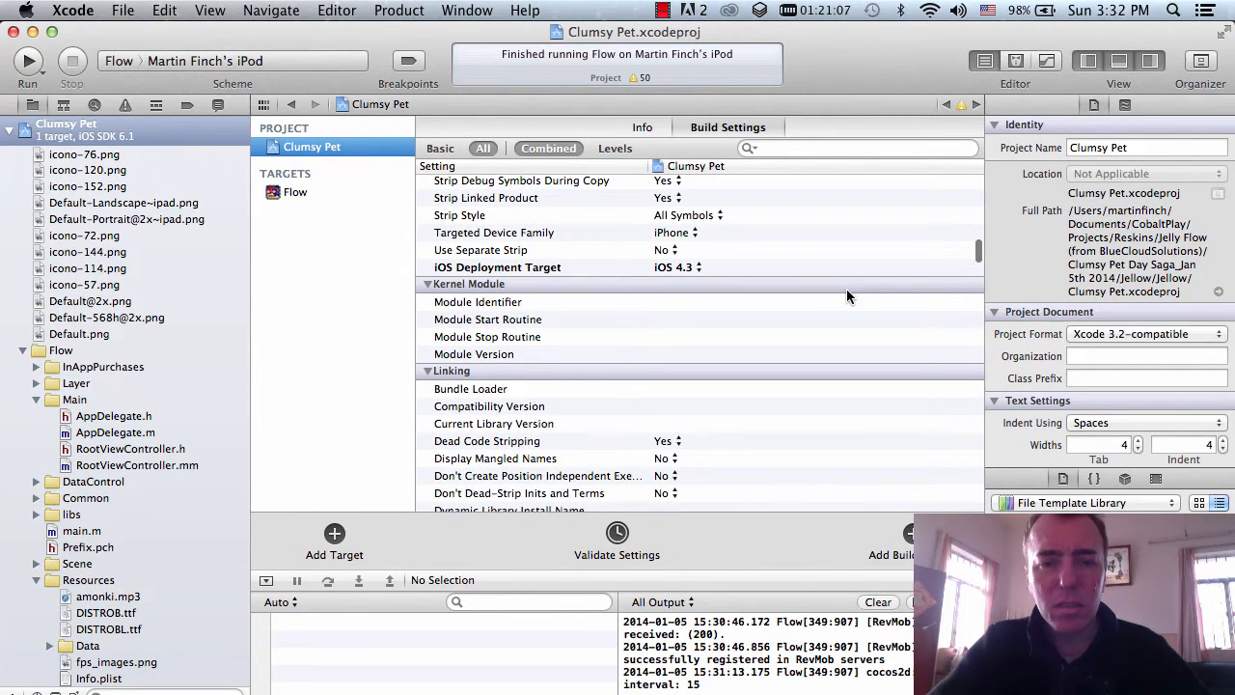
scroll(847, 296, "down", 8)
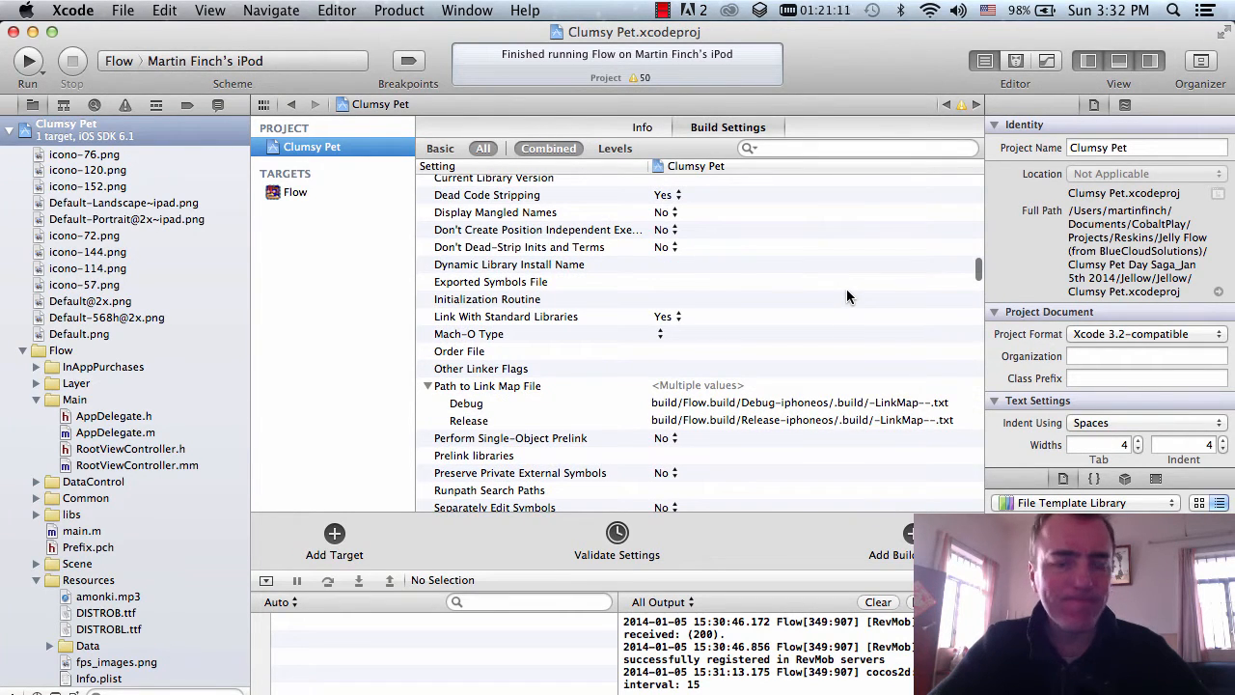
left_click(60, 106)
left_click(94, 105)
left_click(125, 106)
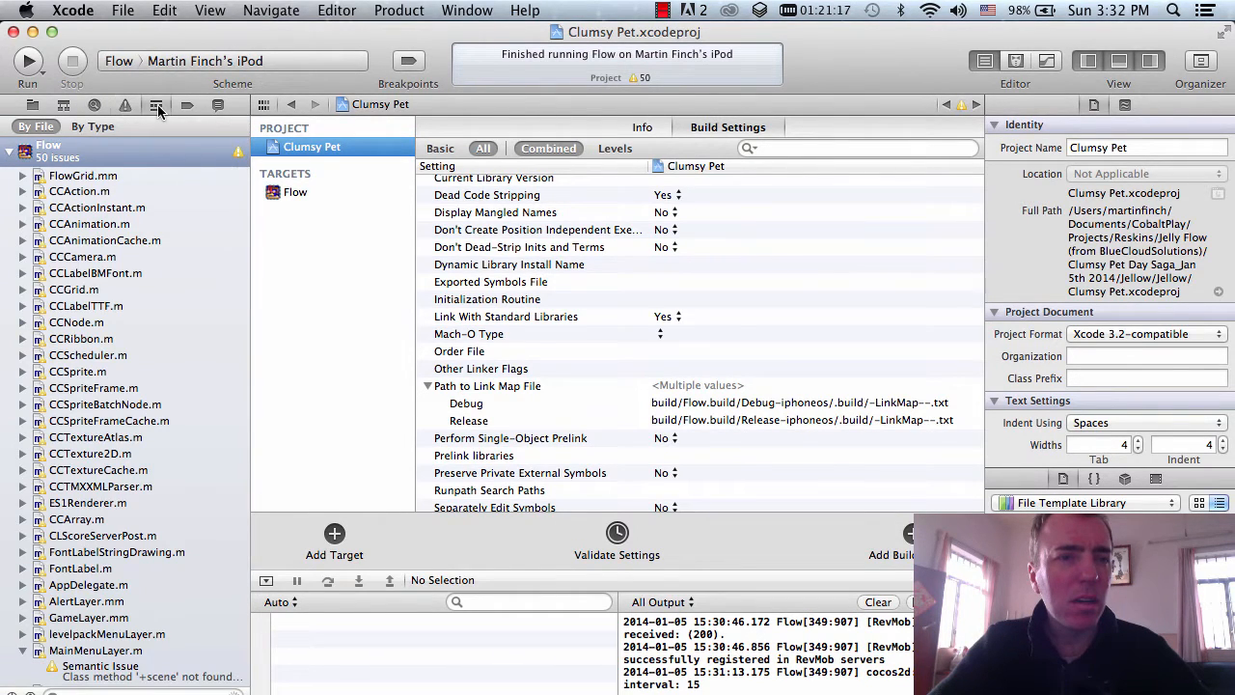
Step: Cycle through the Debug, Breakpoint and Log navigators back to the project's file list
left_click(156, 108)
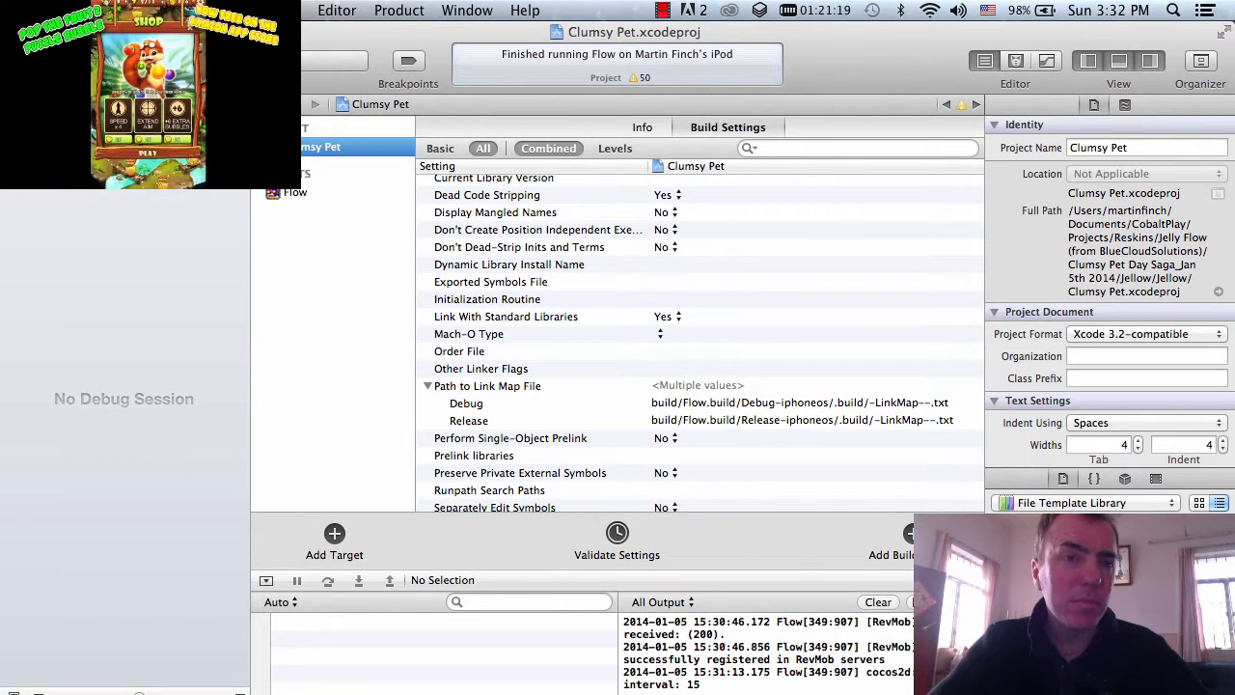
key("super+6")
key("super+7")
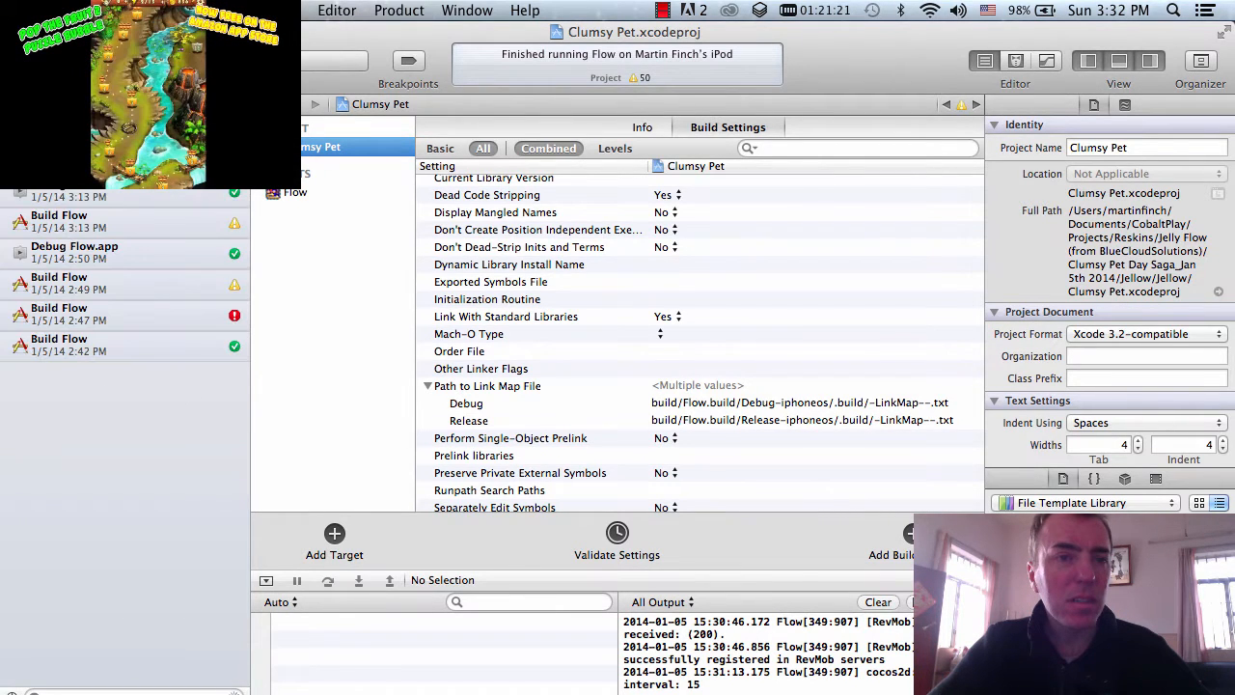
key("super+1")
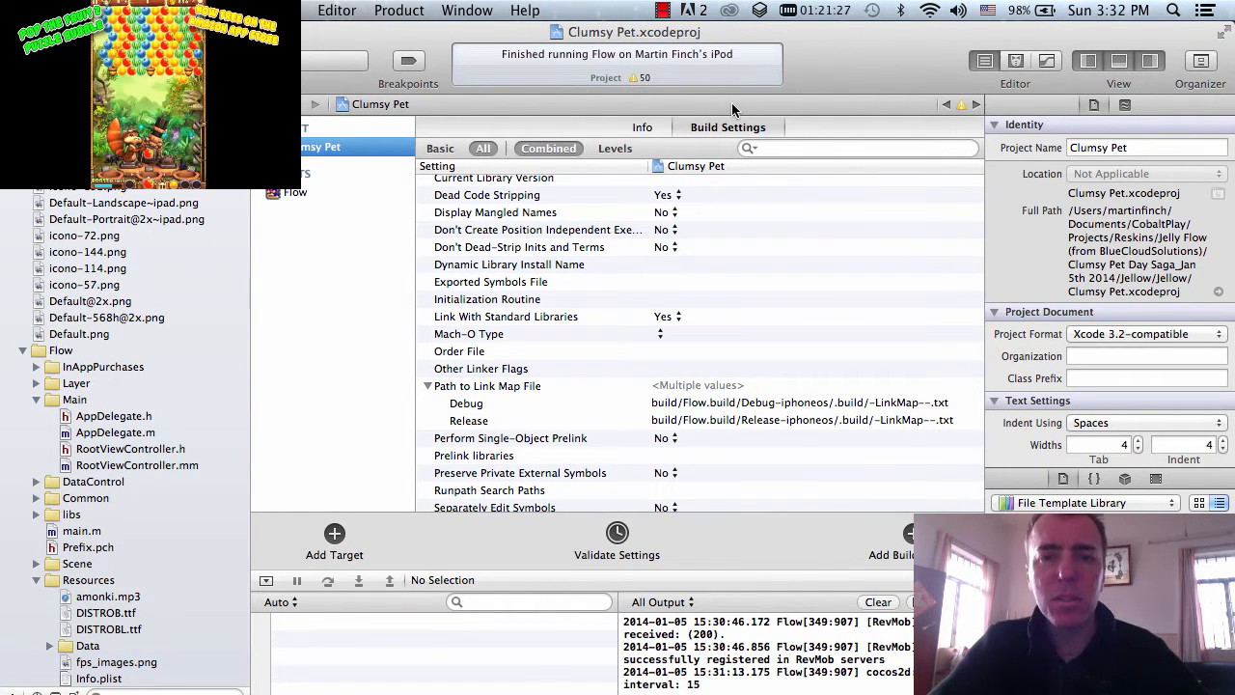
Step: Toggle the Levels and Combined settings views, show the Info tab, and bring up the reskin notes
left_click(608, 148)
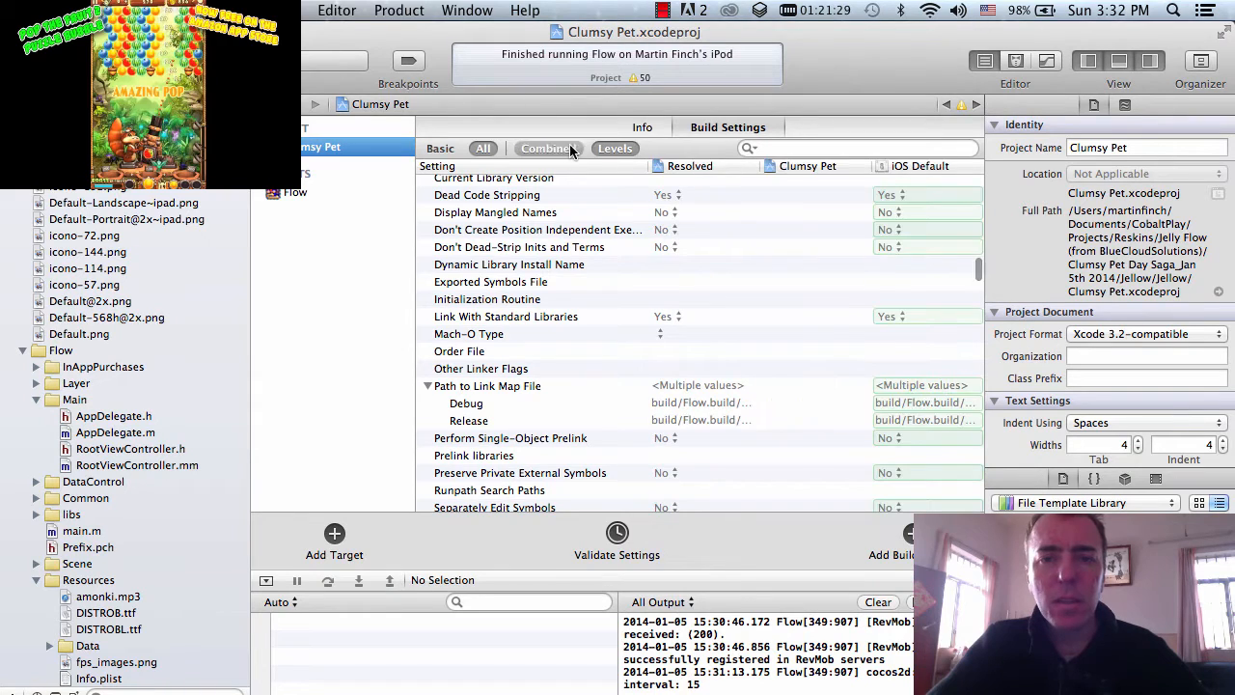
left_click(549, 148)
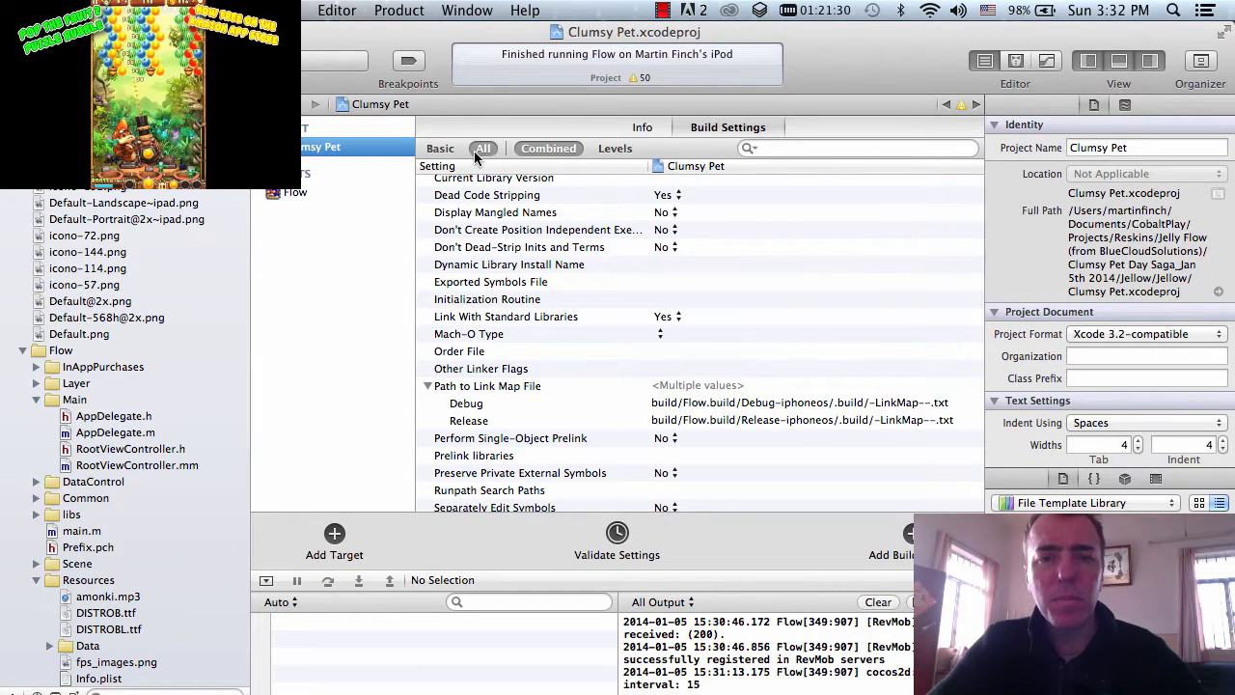
left_click(640, 129)
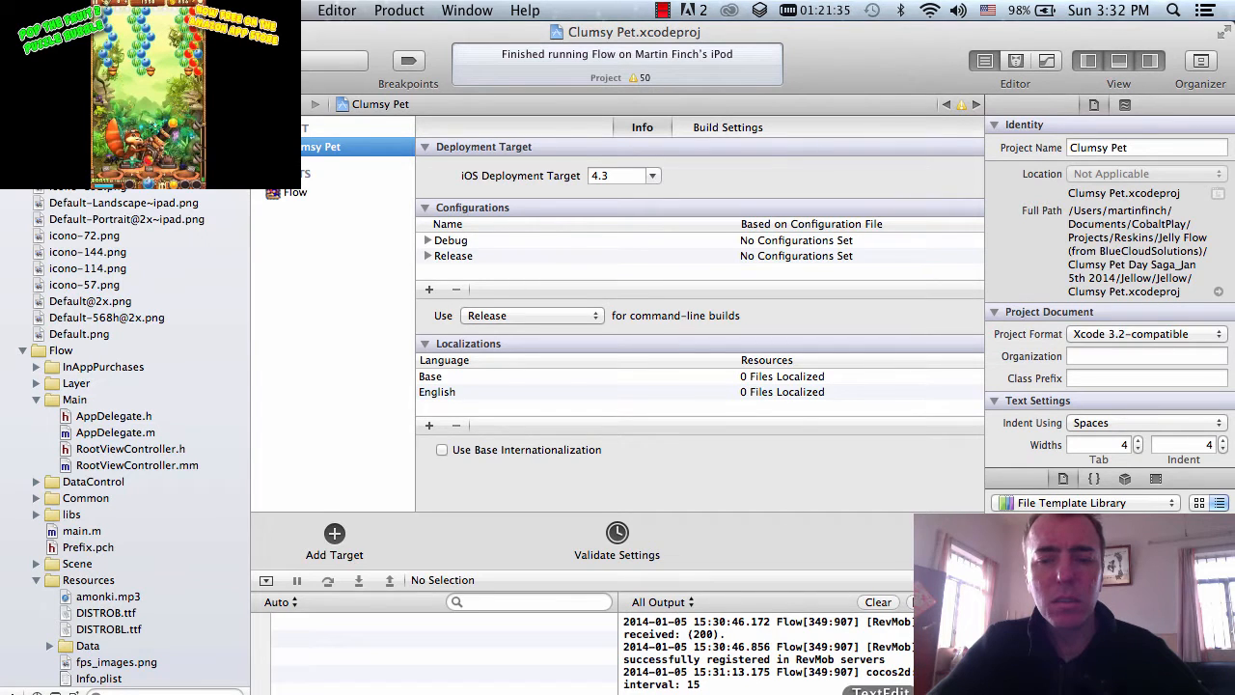
key("super+Tab")
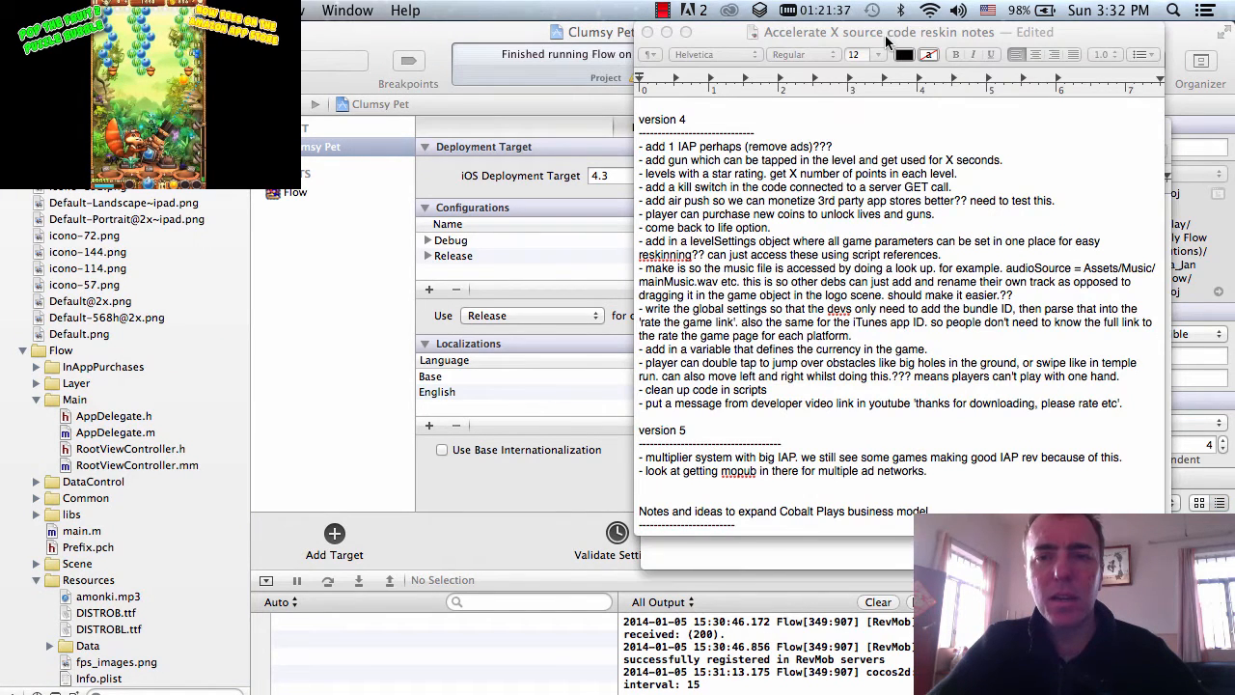
Step: Create a new TextEdit note reading "- update the icon name to show 'clumsy pet'", then return to Xcode
left_click_drag(837, 35, 836, 87)
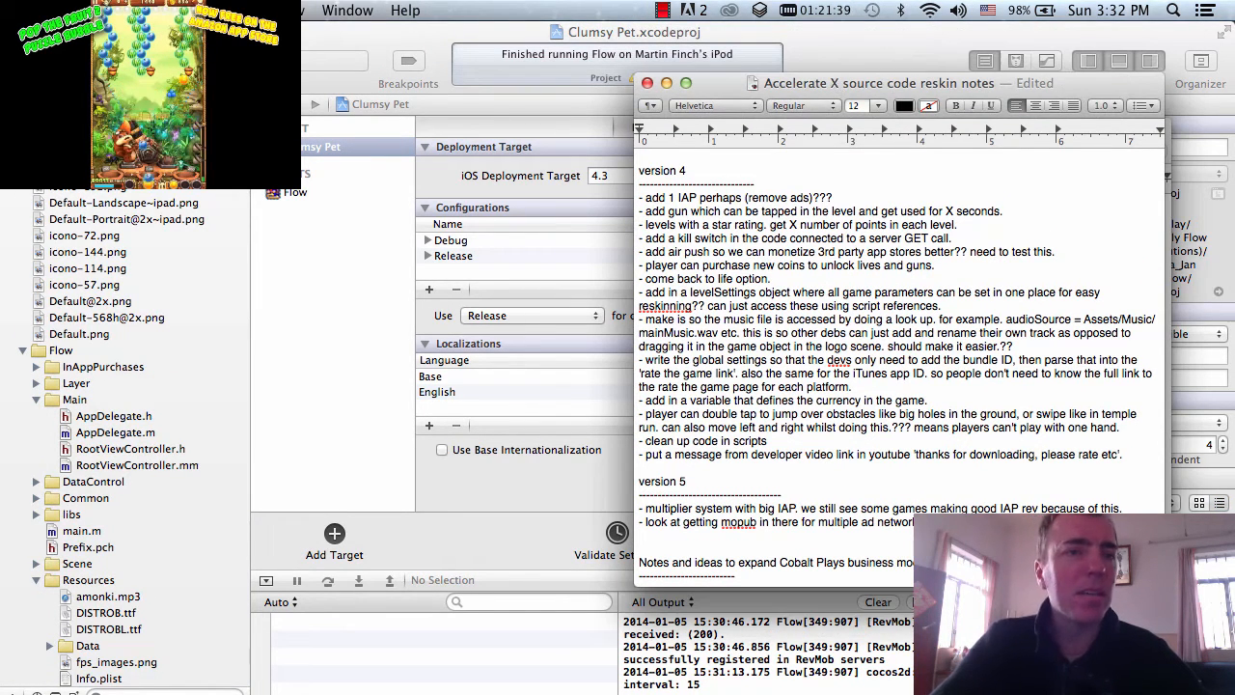
left_click(135, 10)
left_click(159, 31)
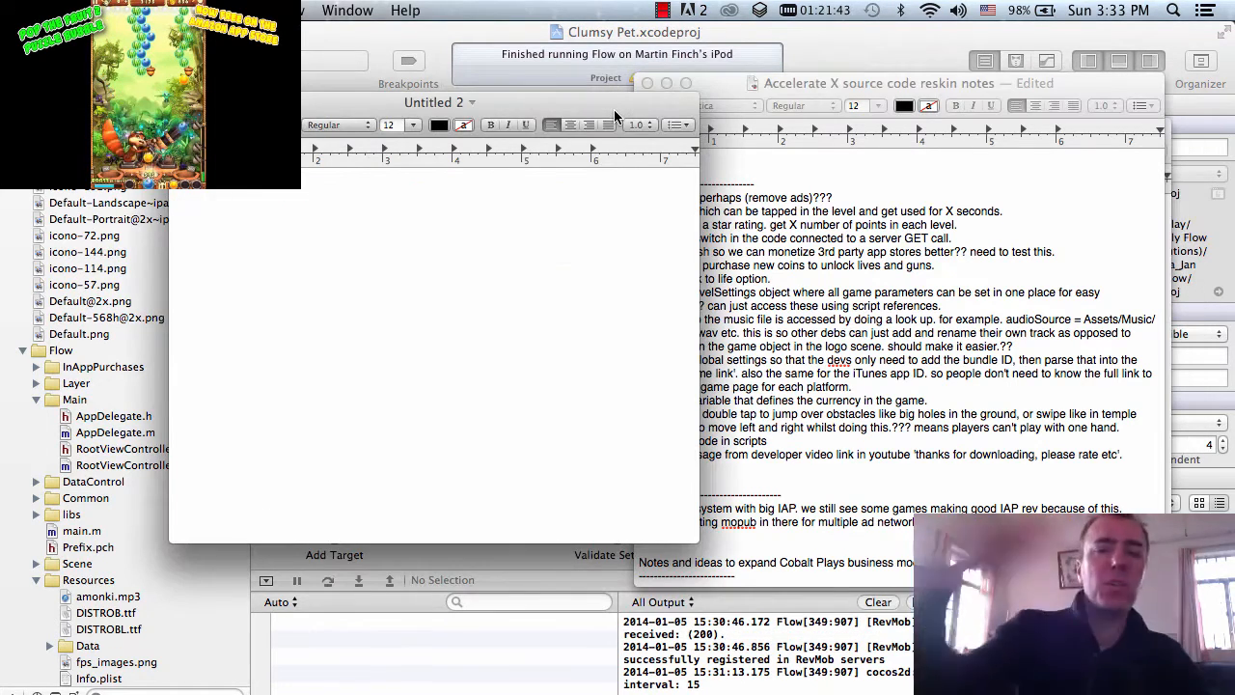
left_click_drag(621, 89, 1085, 122)
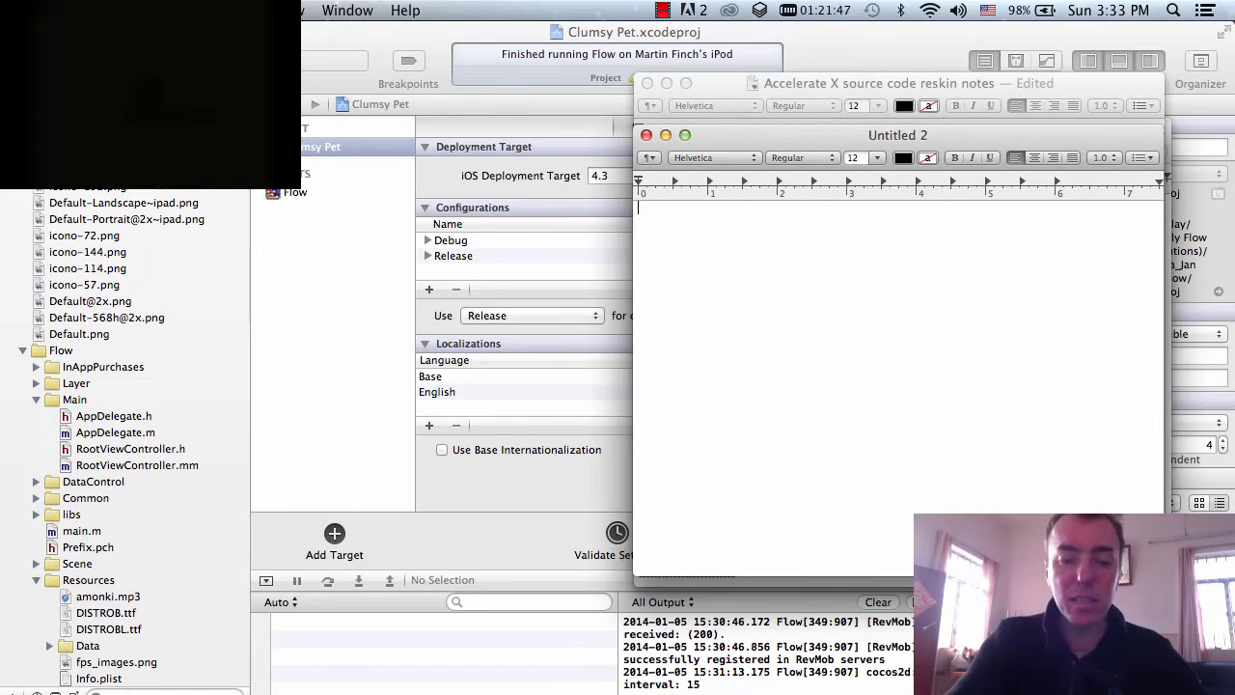
key("Return")
type("-")
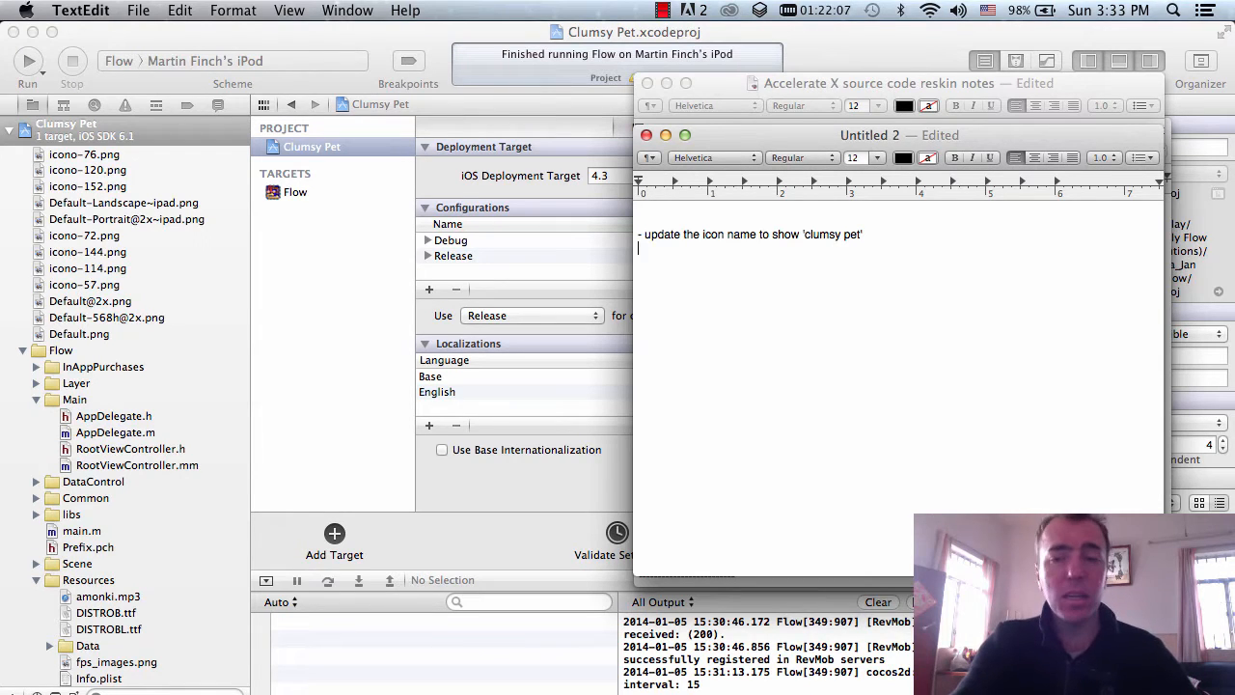
left_click(371, 317)
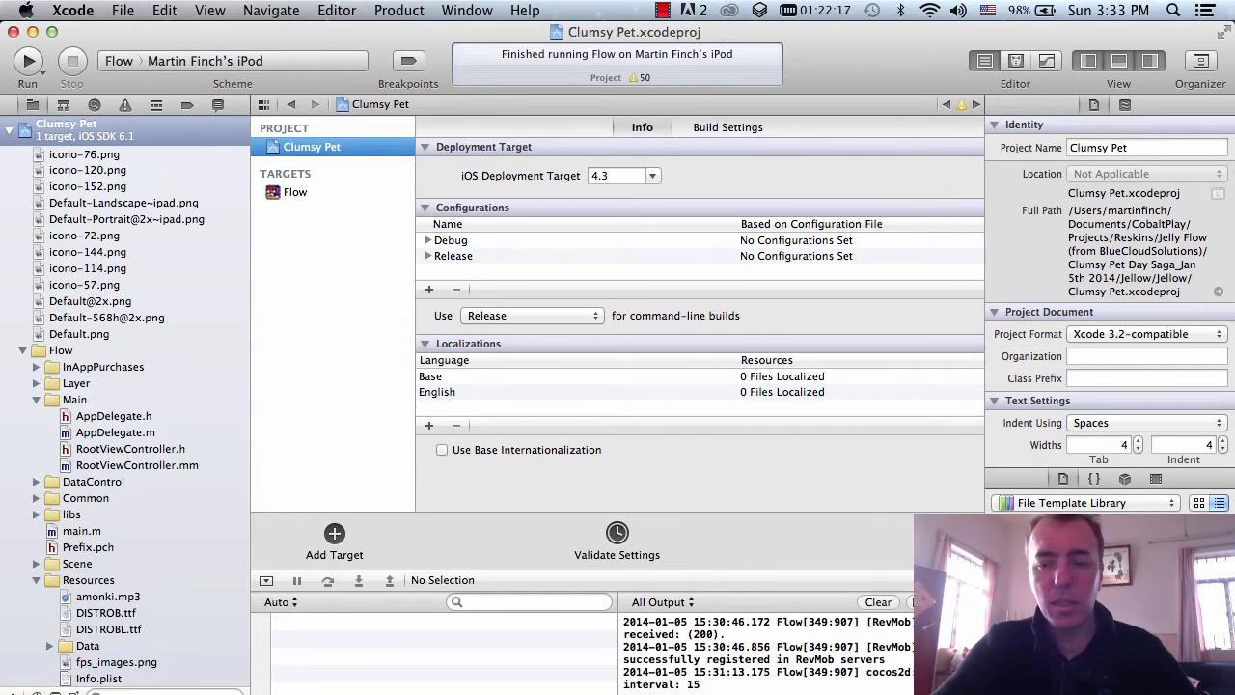
Step: Read Jellow_Instructions.pdf to page 2's In-App Configuration section, then open a new Chrome tab
key("super+Tab")
scroll(648, 413, "down", 5)
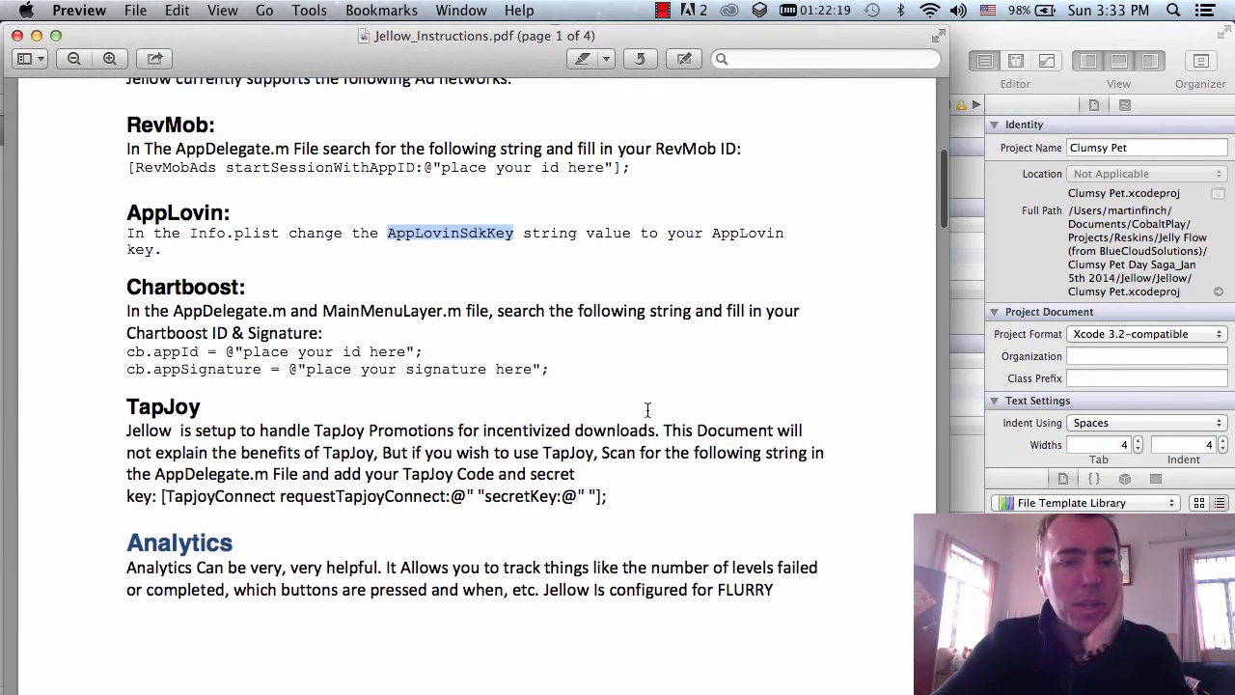
scroll(648, 413, "down", 6)
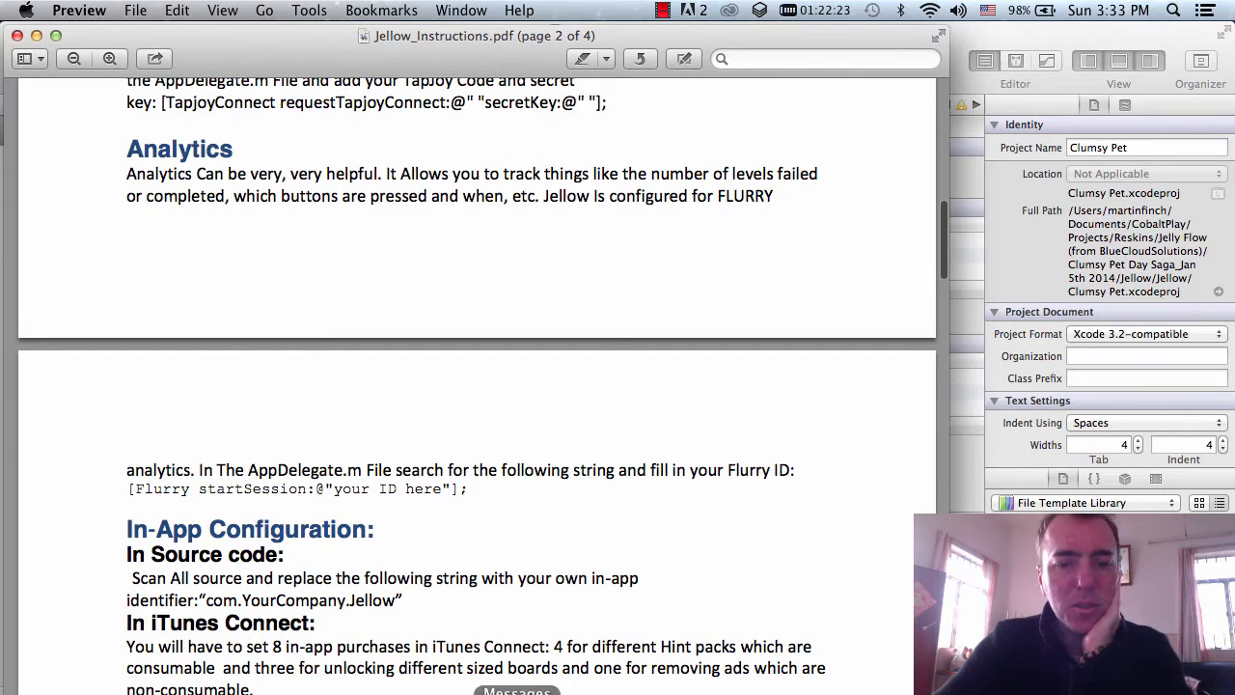
key("super+Tab")
left_click(1191, 46)
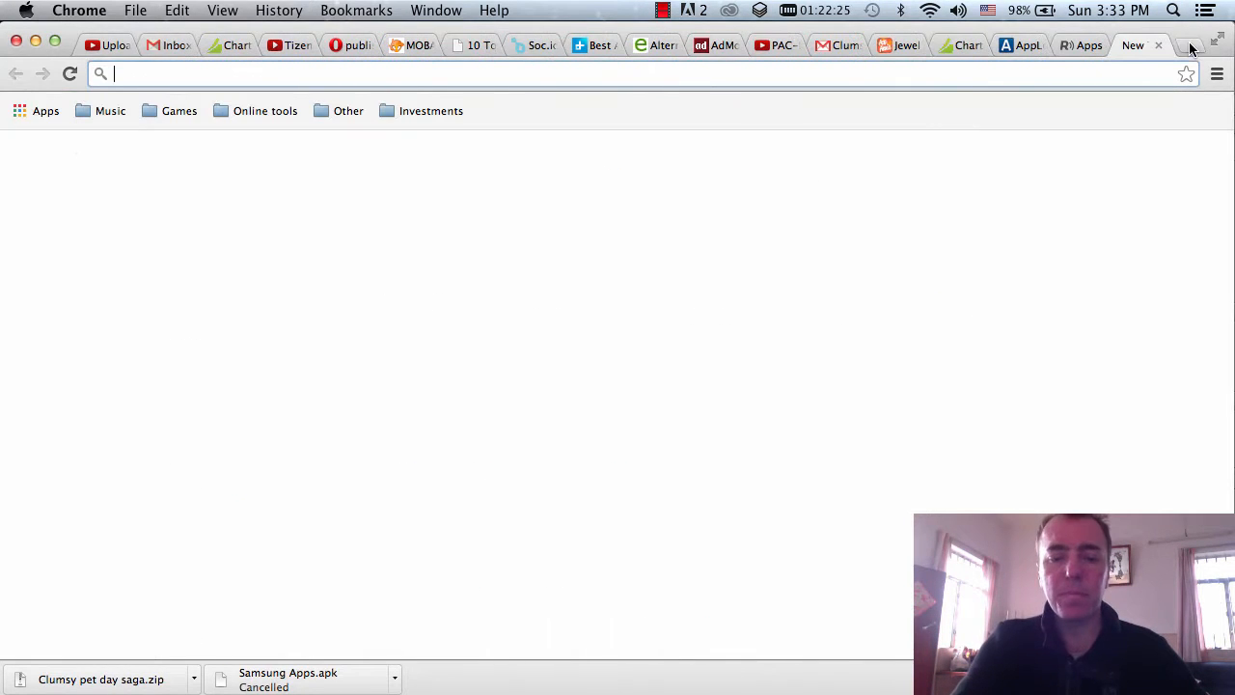
Step: Load flurry.com and request its login page, then go back to the Jellow instructions PDF
type("f")
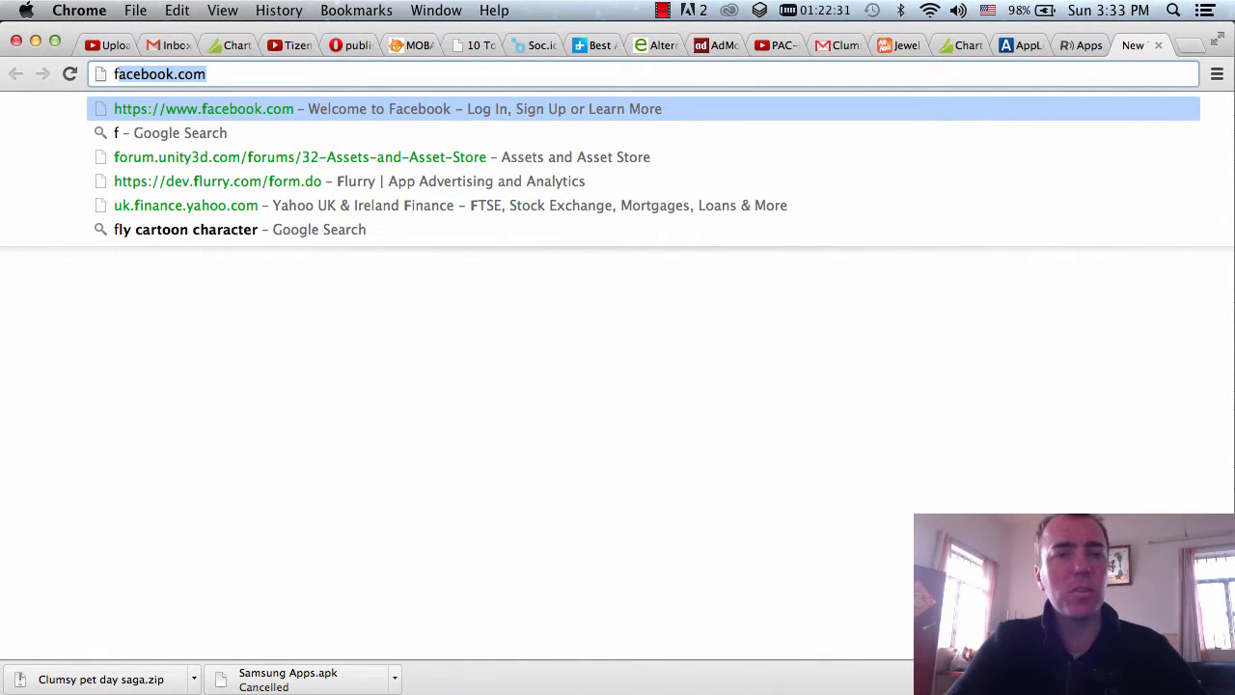
type("lu")
key("Return")
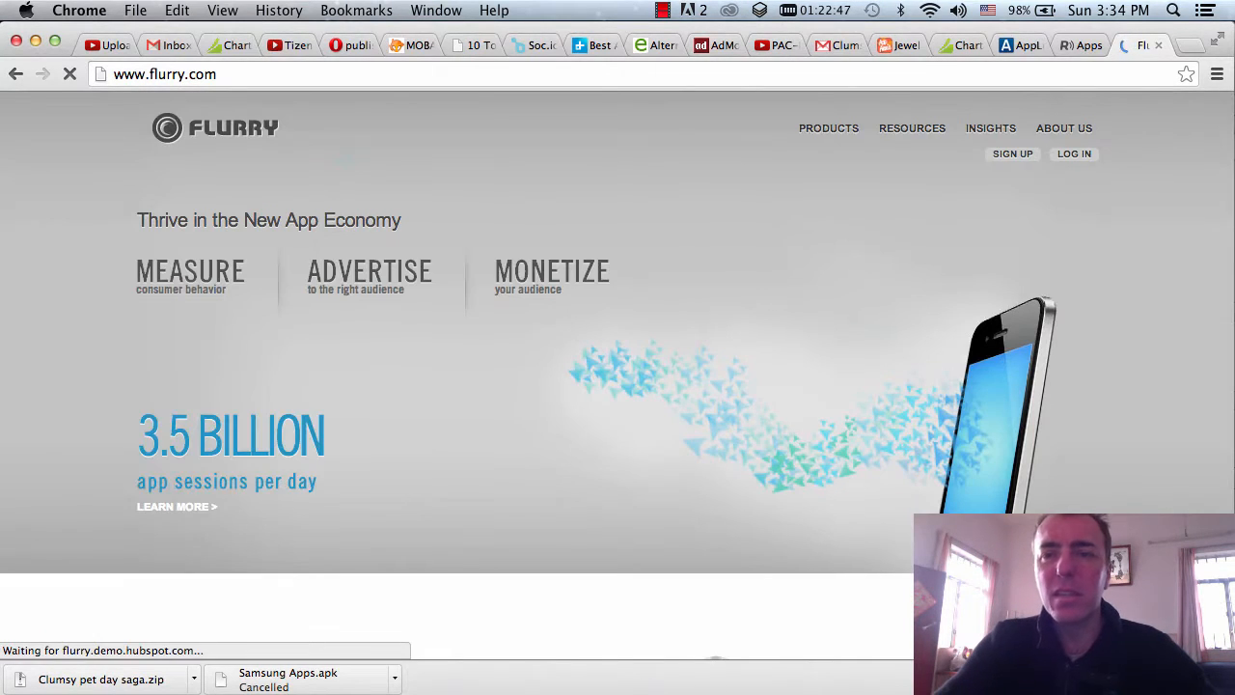
left_click(1077, 160)
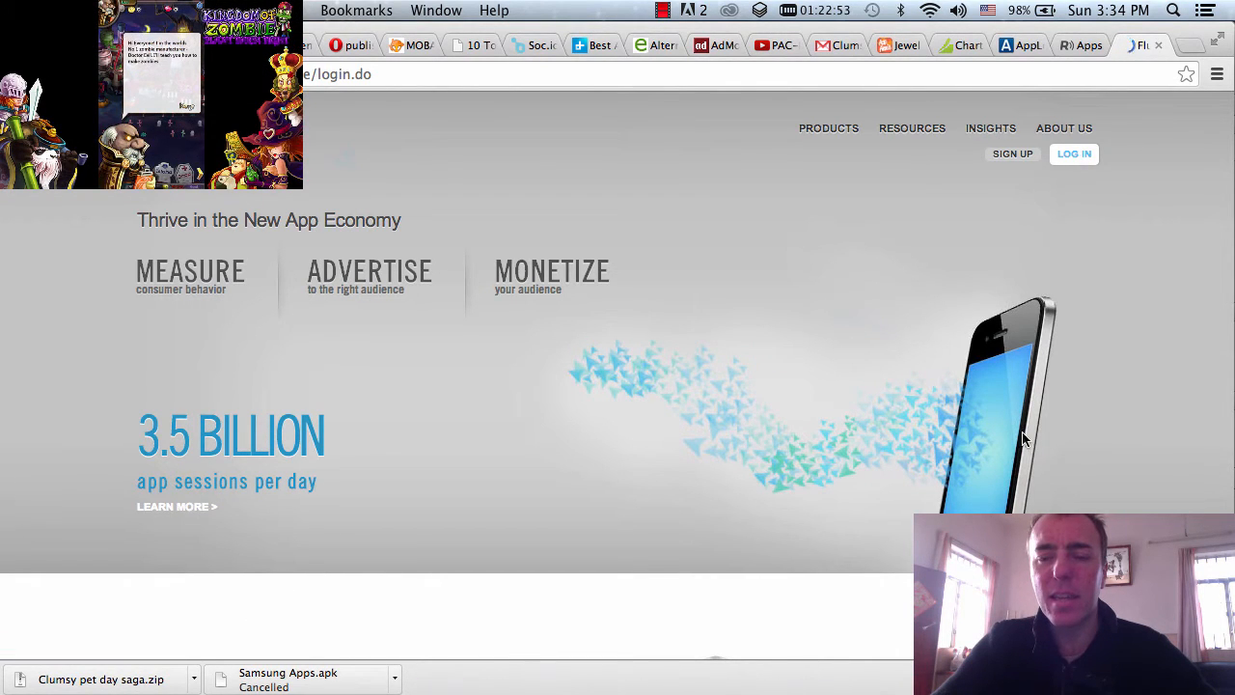
key("super+Tab")
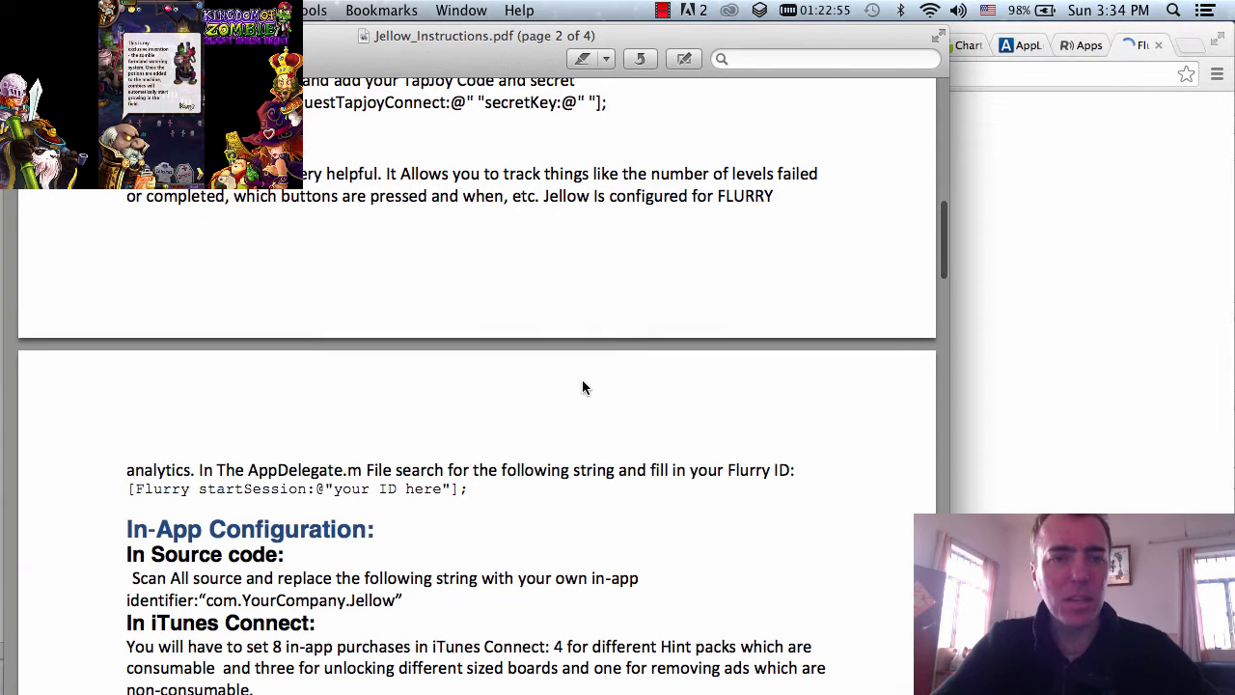
Step: Read the Jellow guide's Analytics section on the Flurry ID, then return to the Xcode project
scroll(583, 383, "up", 2)
scroll(582, 387, "up", 3)
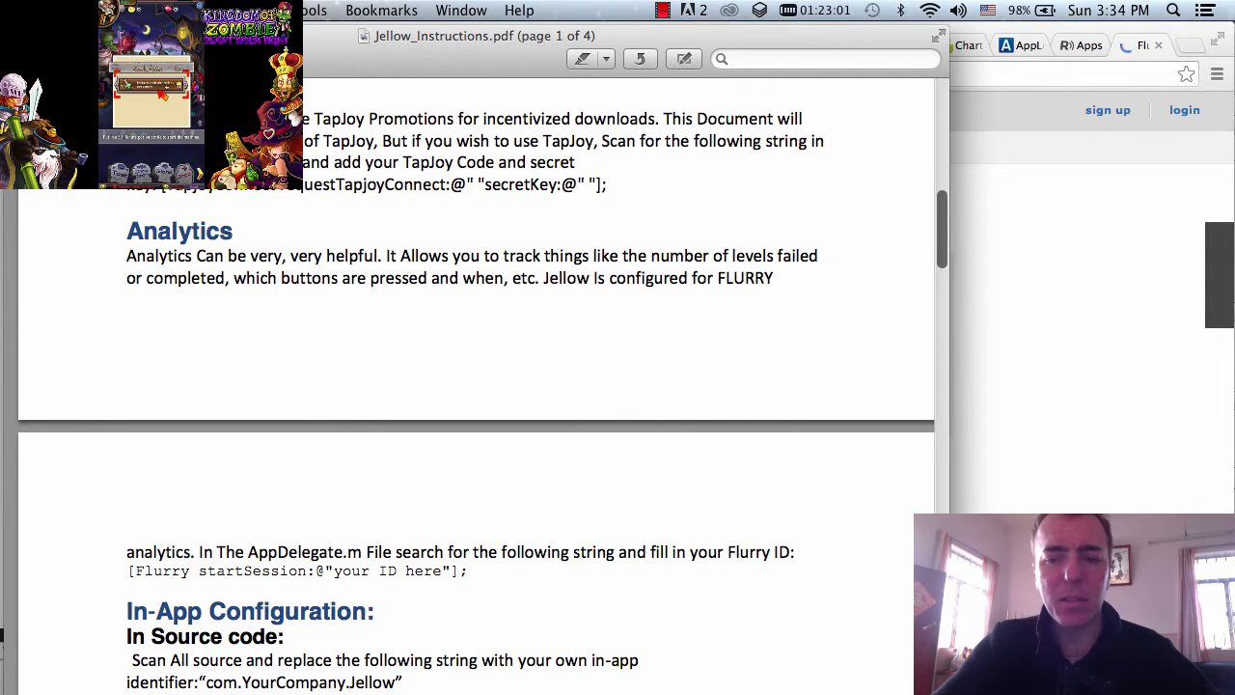
key("super+Tab")
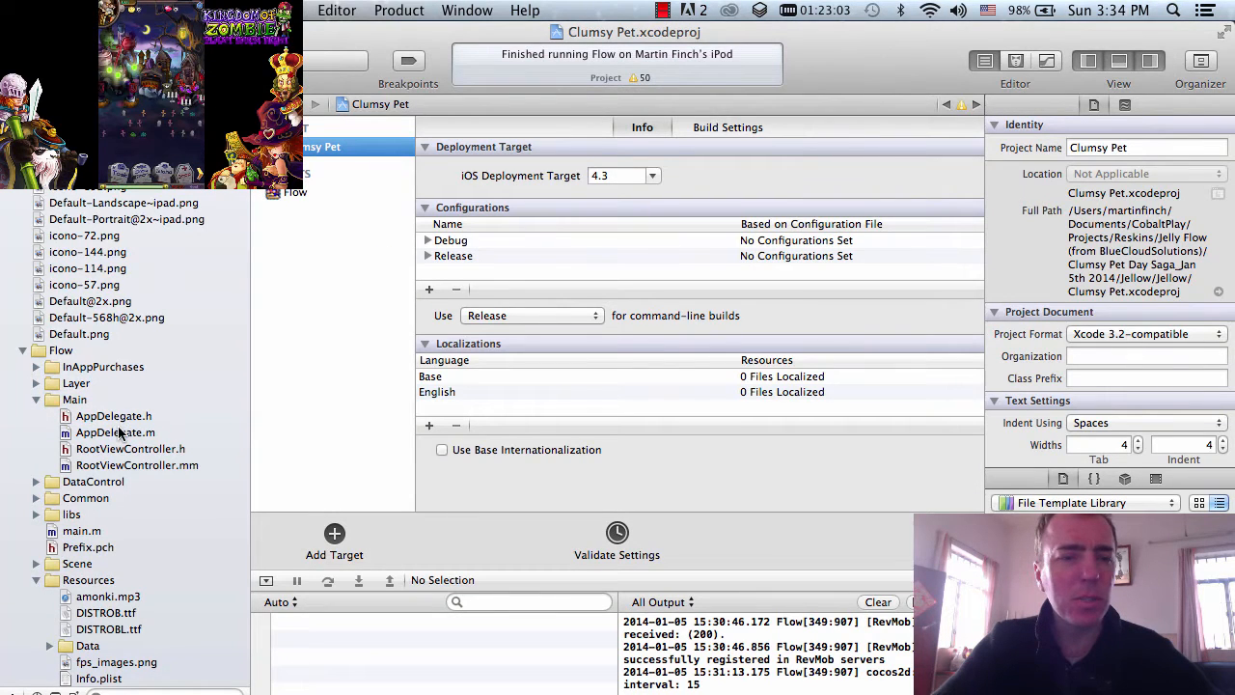
Step: Select the 'your ID here' placeholder in AppDelegate.m's Flurry startSession line, then go to the Flurry login page
left_click(115, 432)
scroll(590, 389, "up", 5)
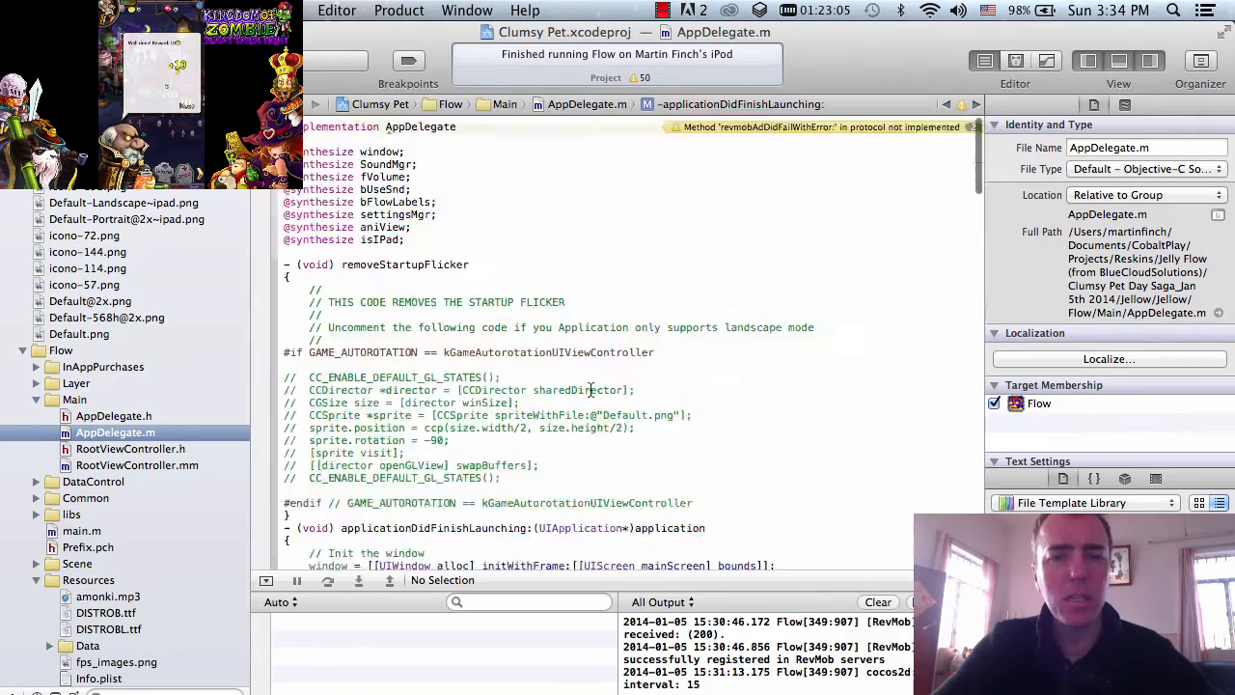
scroll(590, 389, "down", 10)
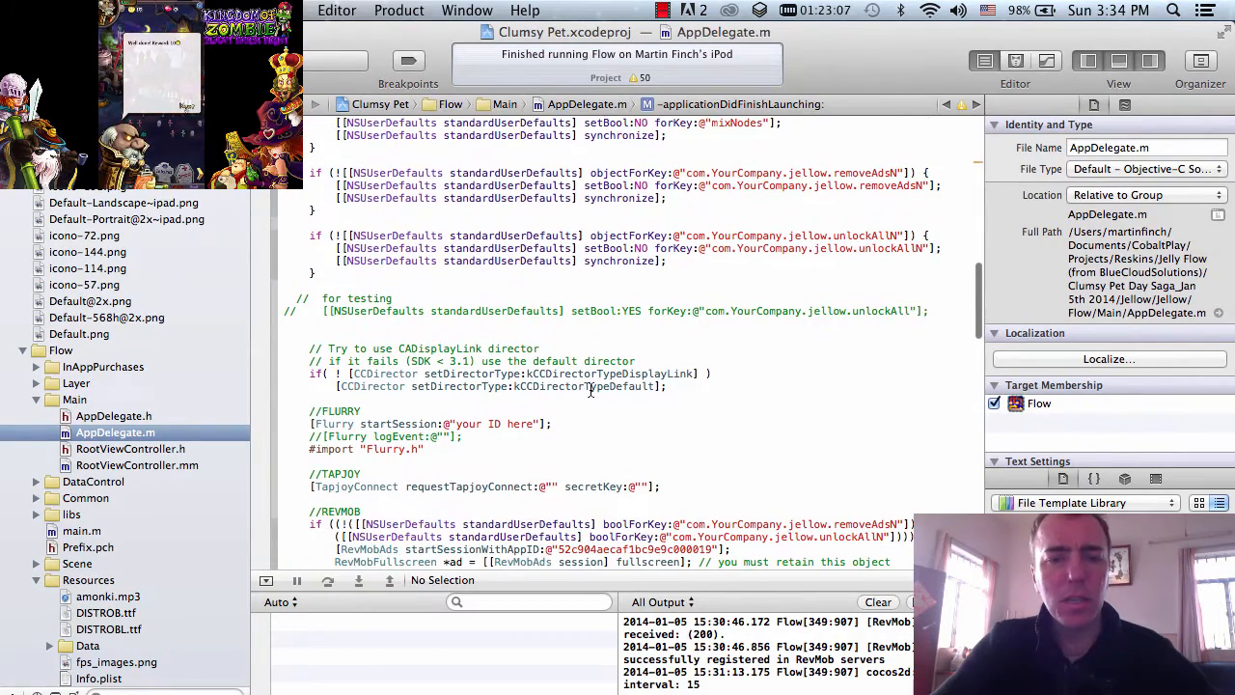
left_click_drag(534, 425, 451, 425)
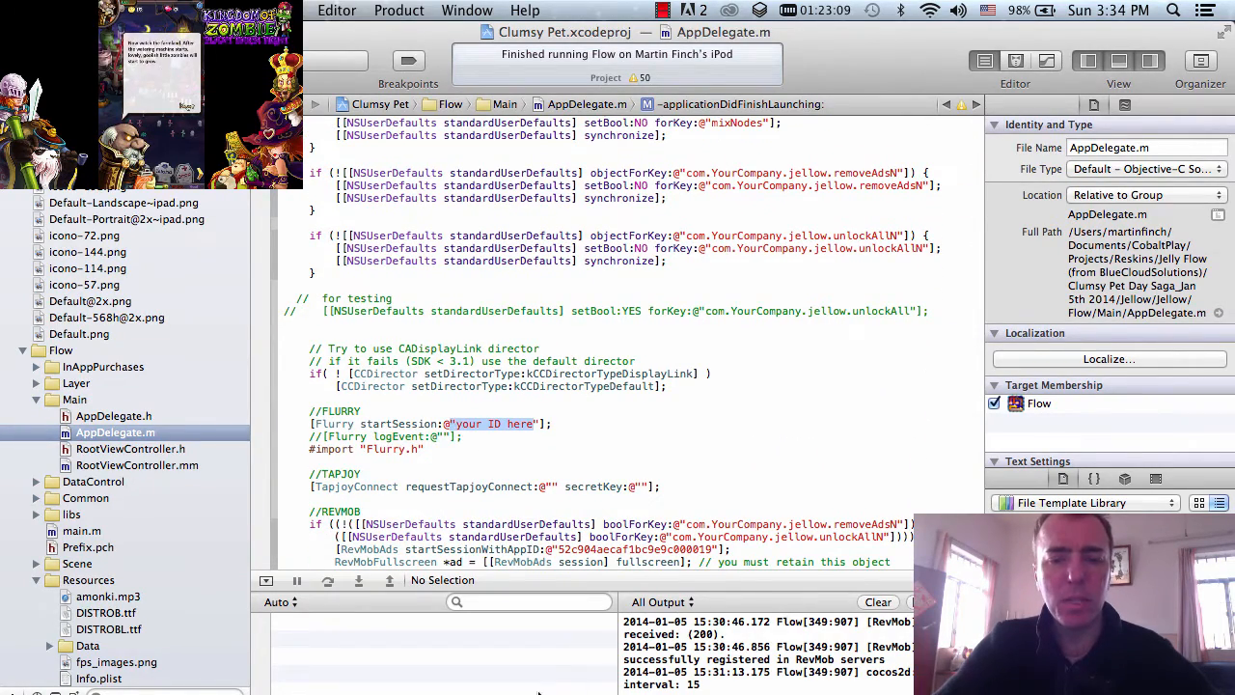
left_click(538, 691)
Step: Sign in to Flurry with the suggested account e-mail and the account password
type("ma")
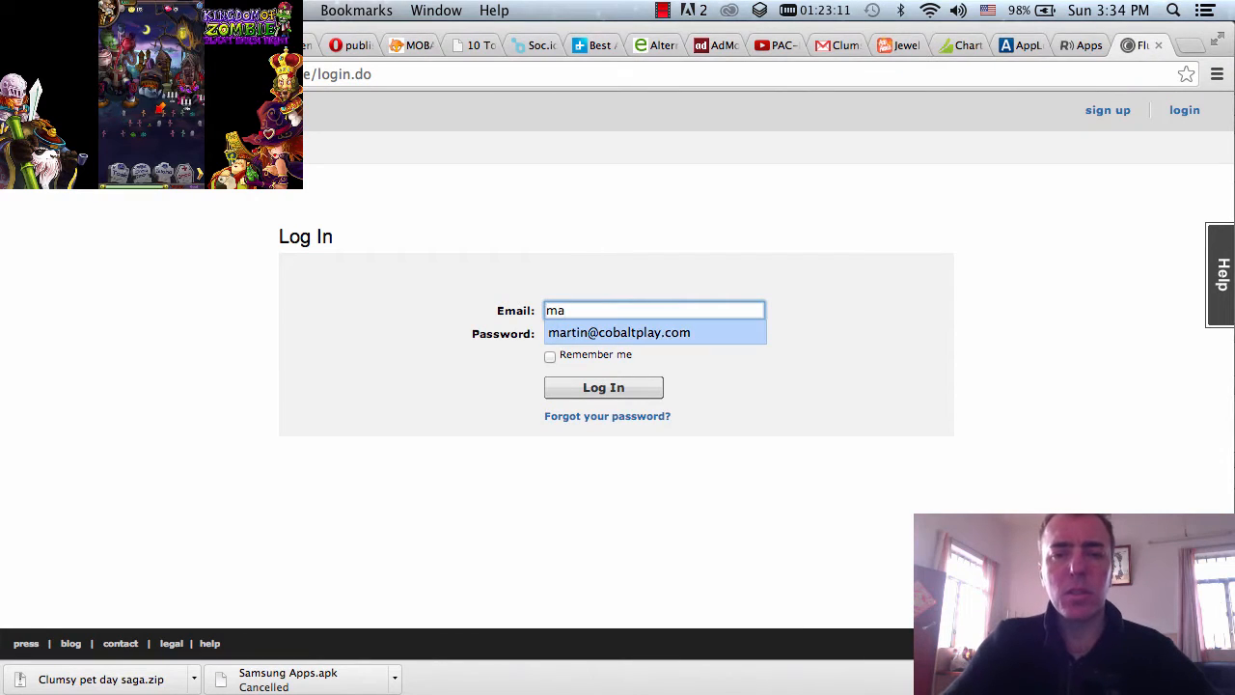
key("Tab")
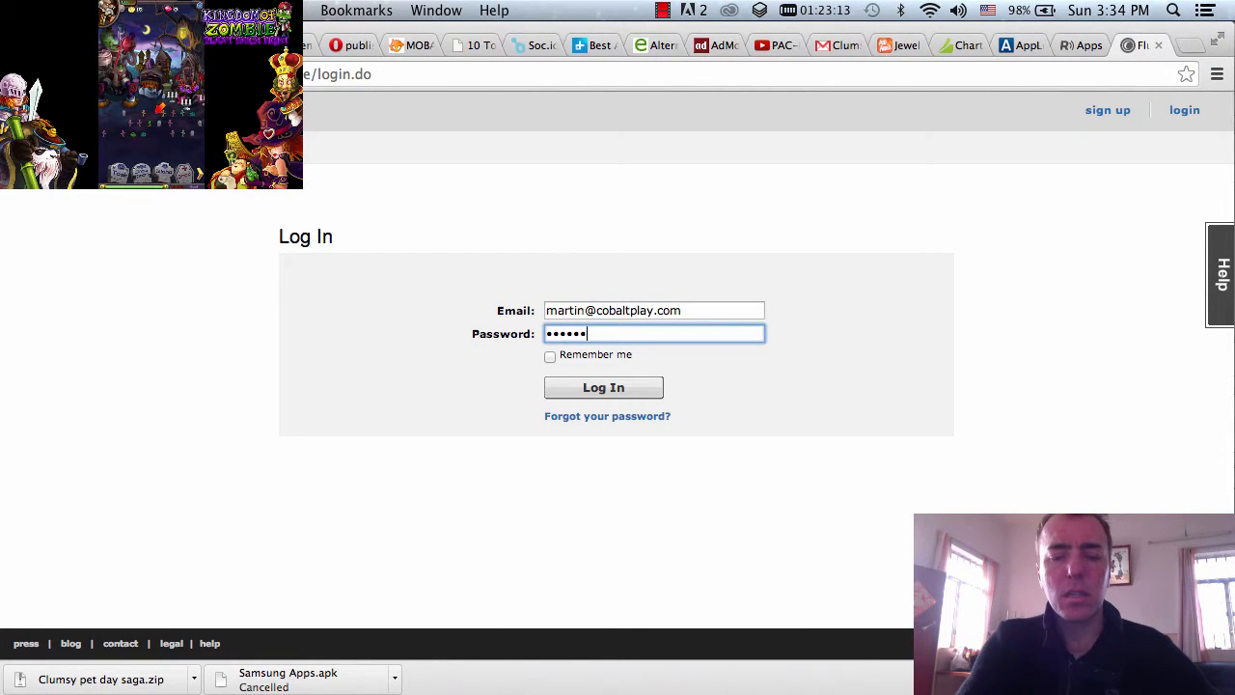
type("••••••••")
key("Return")
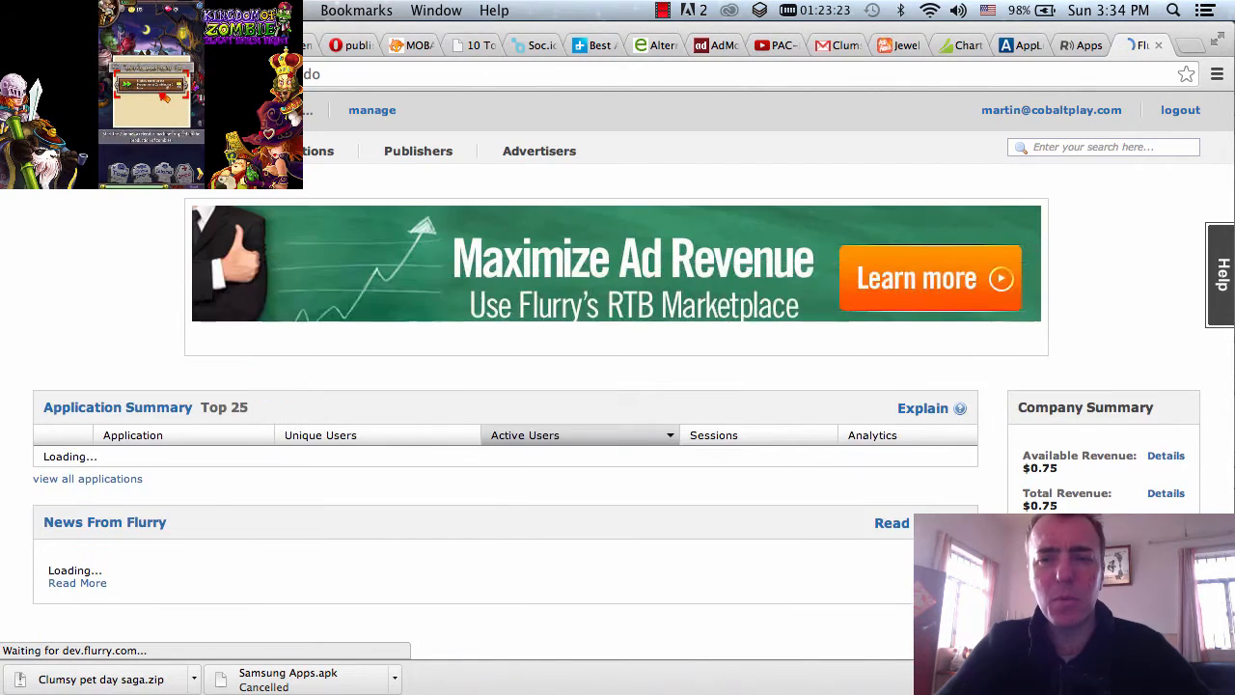
Step: Review the full Flurry application list and start adding a new application
scroll(641, 277, "down", 5)
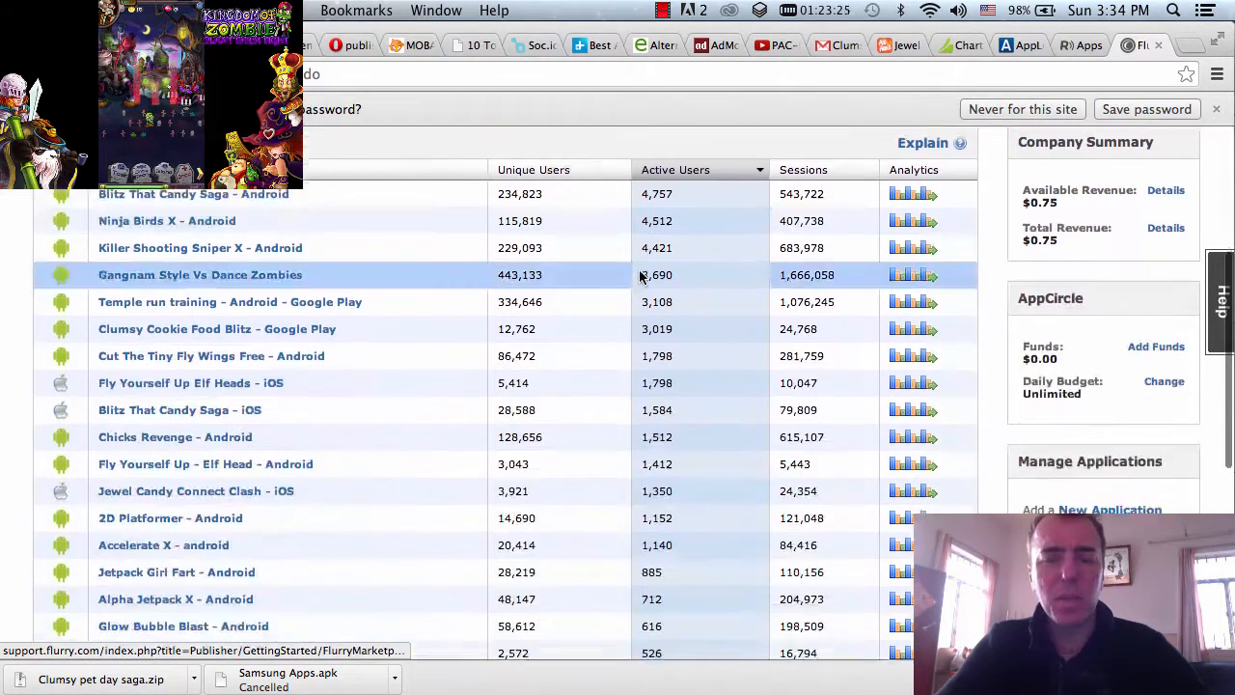
scroll(641, 277, "down", 10)
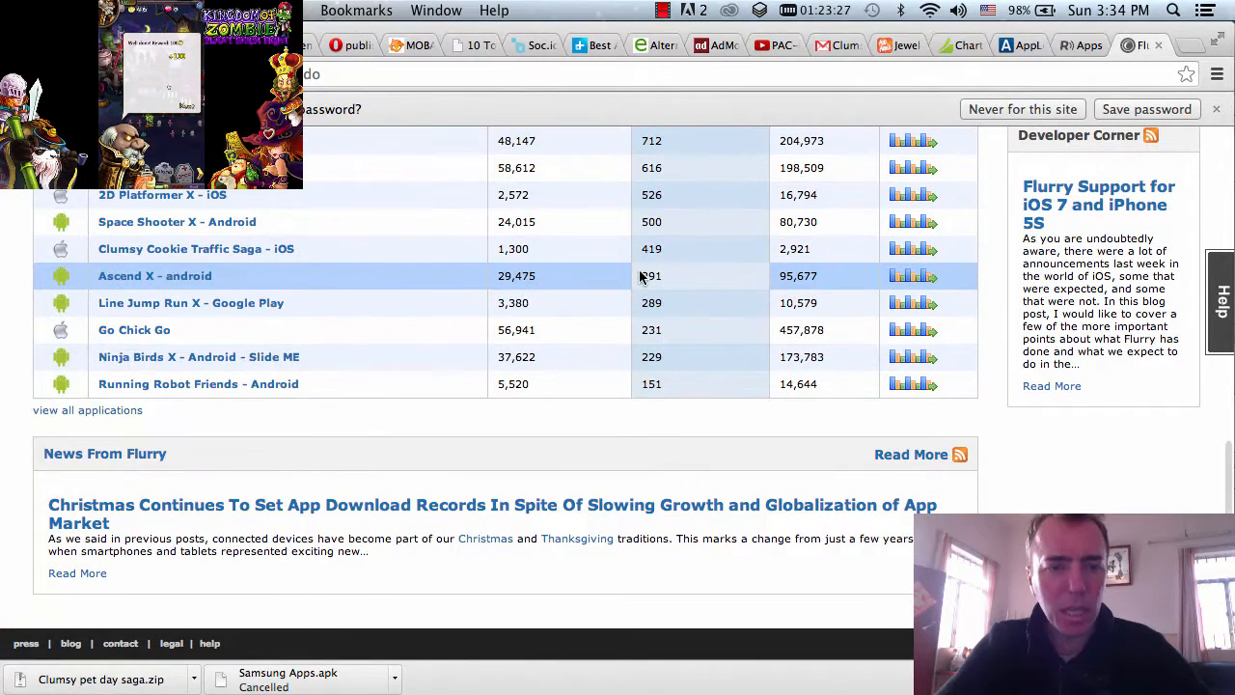
left_click(110, 410)
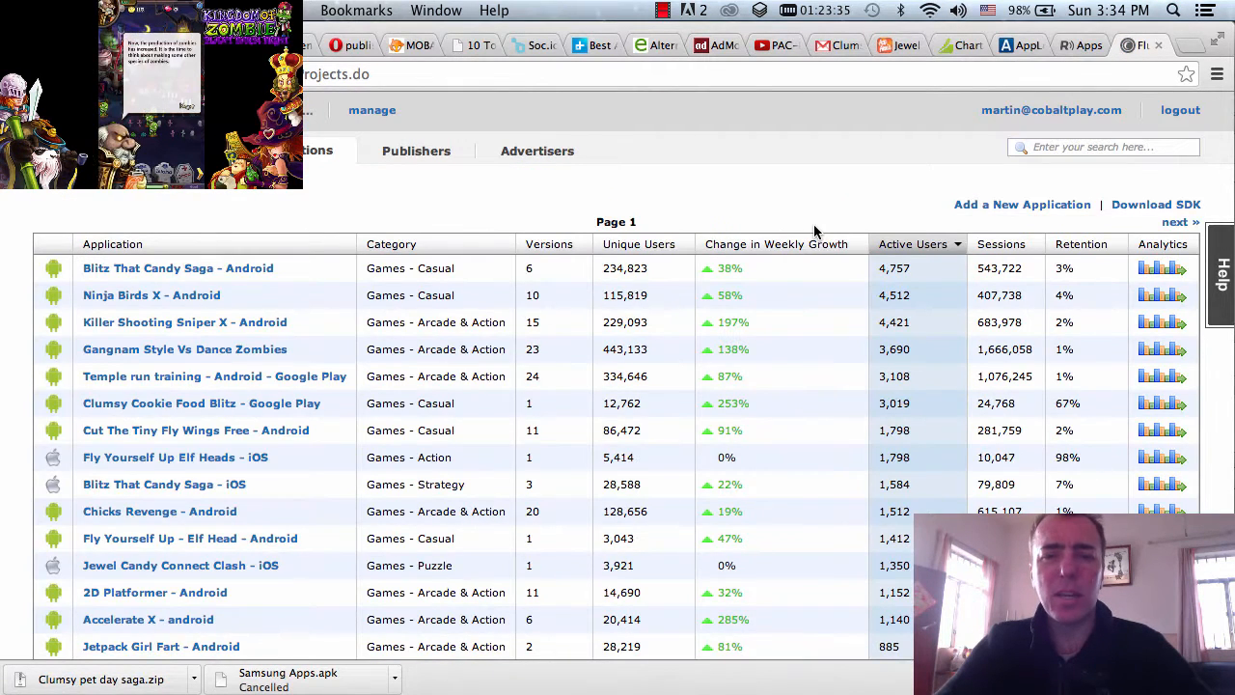
scroll(814, 232, "down", 5)
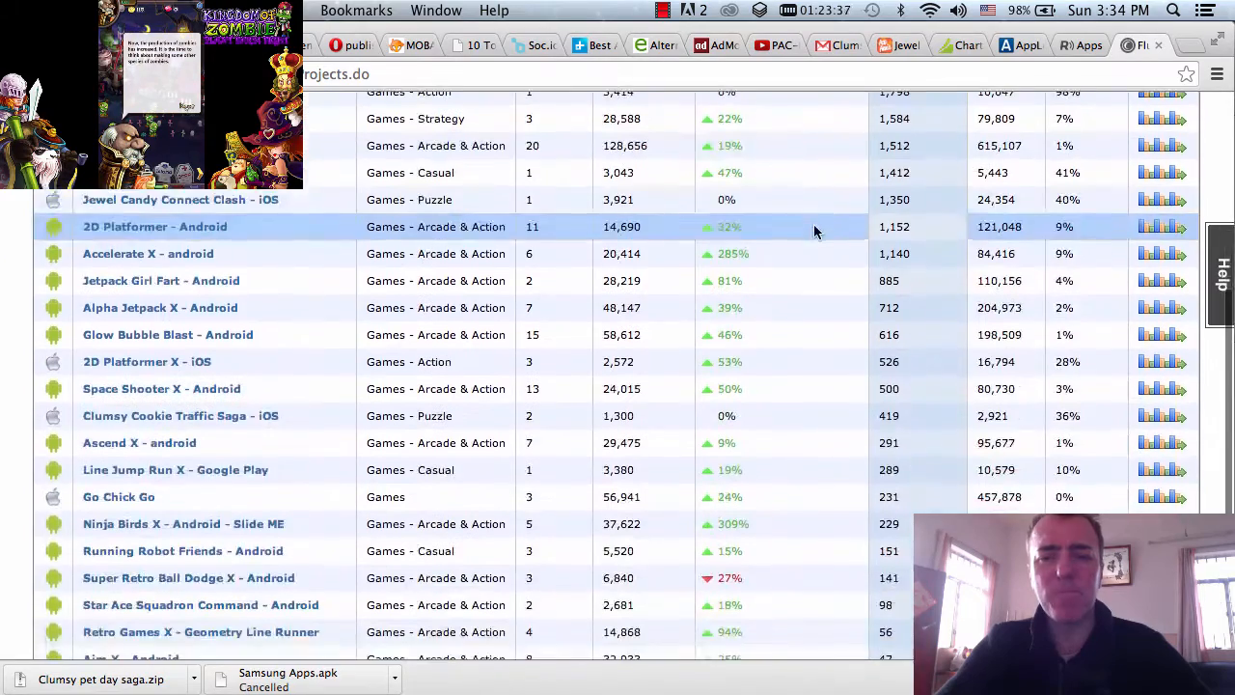
scroll(814, 228, "up", 5)
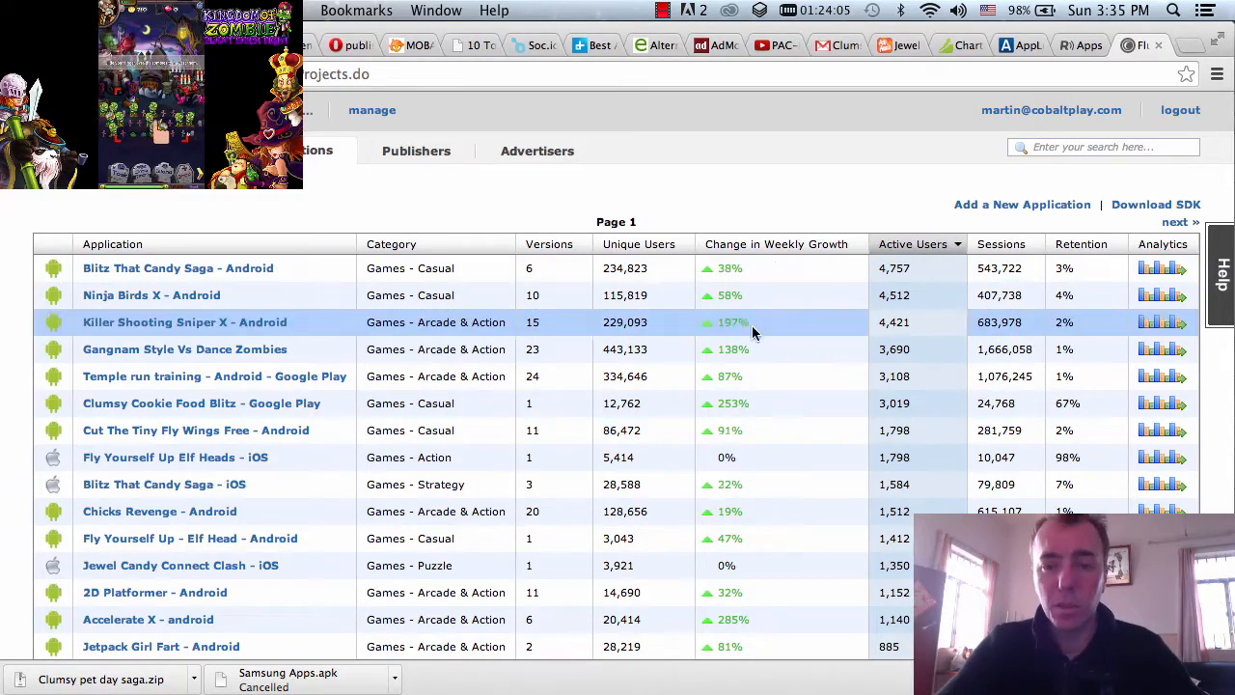
scroll(752, 318, "down", 10)
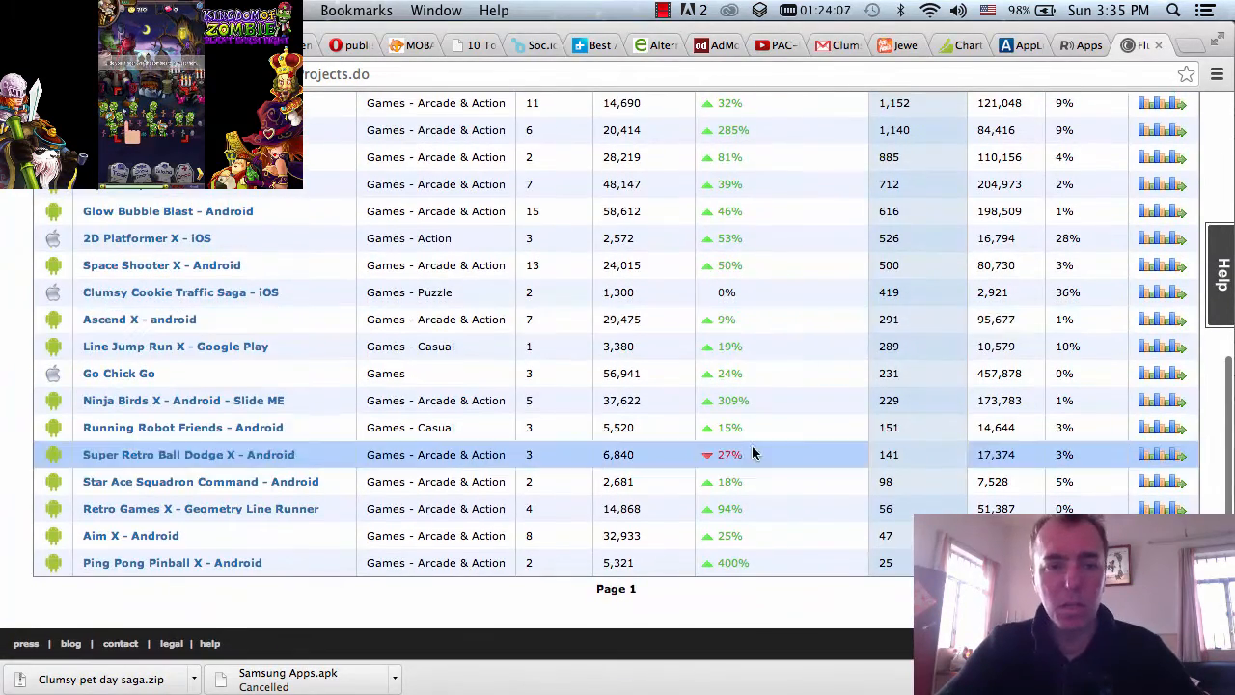
scroll(752, 456, "up", 5)
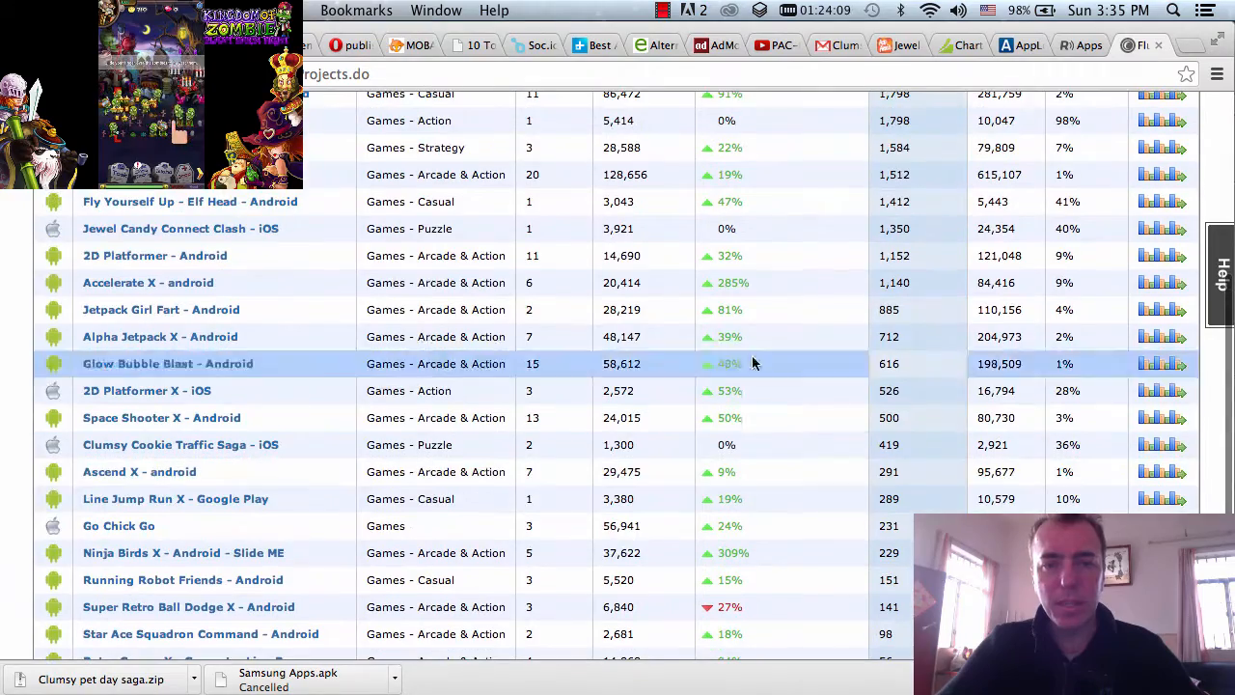
scroll(753, 279, "up", 8)
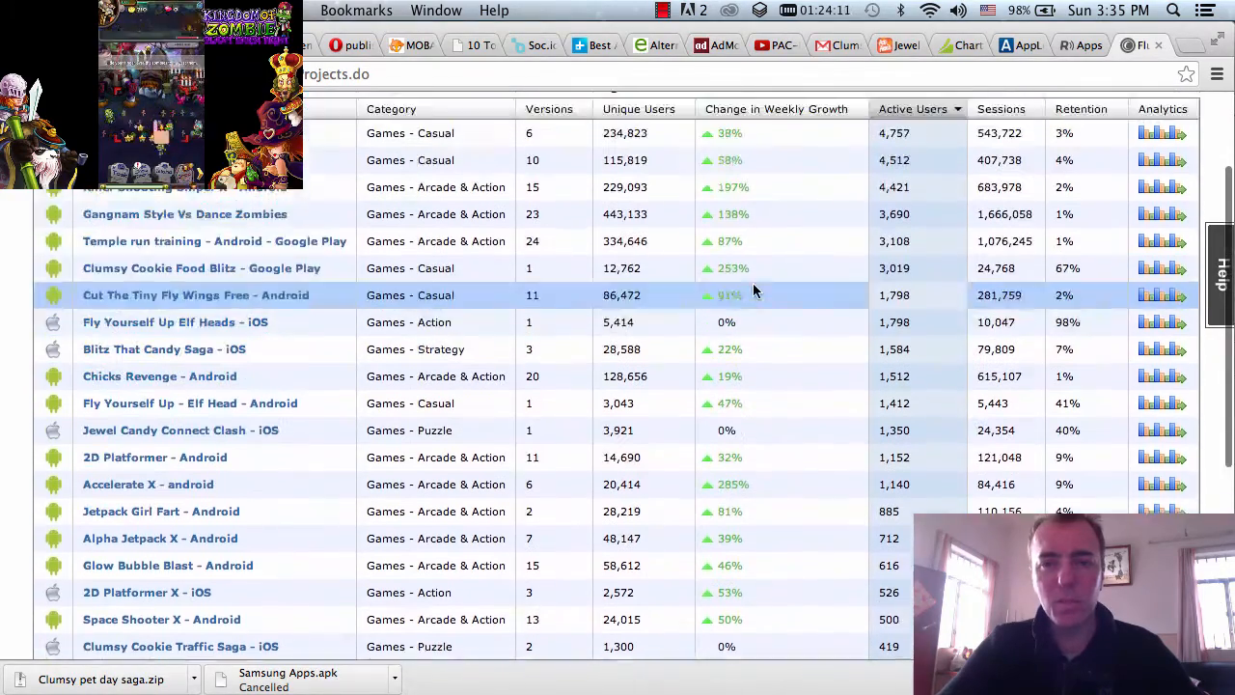
scroll(752, 256, "up", 3)
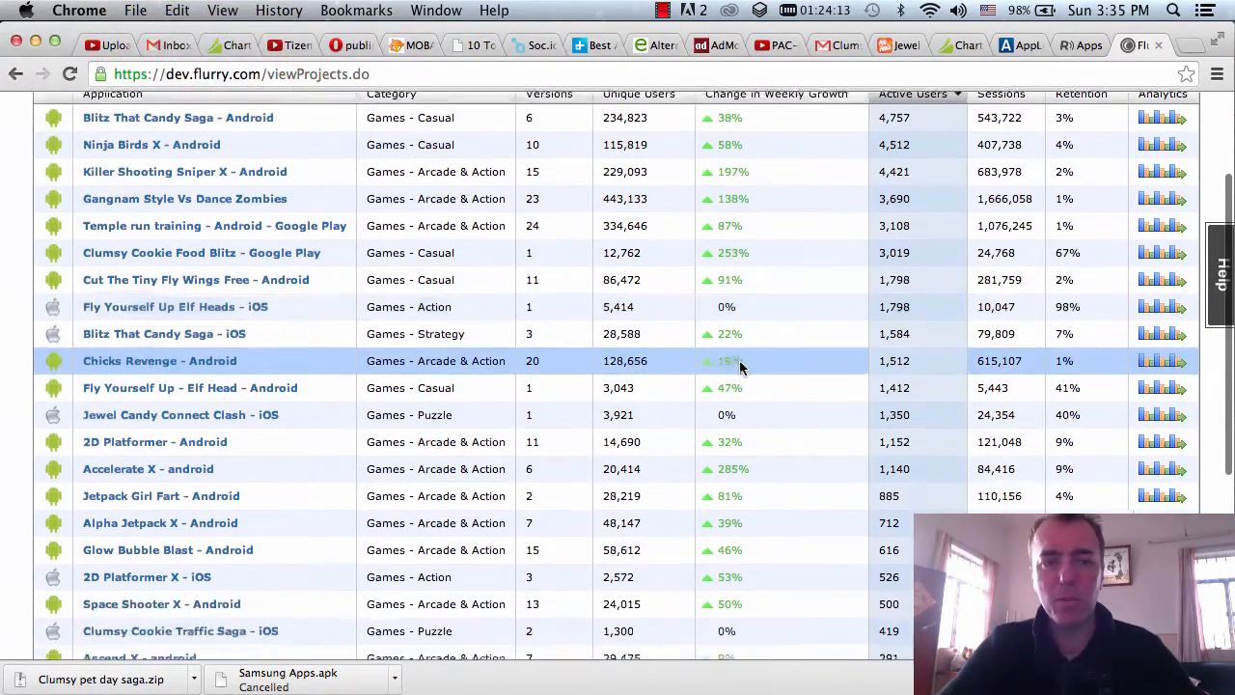
scroll(739, 361, "down", 10)
scroll(739, 361, "up", 10)
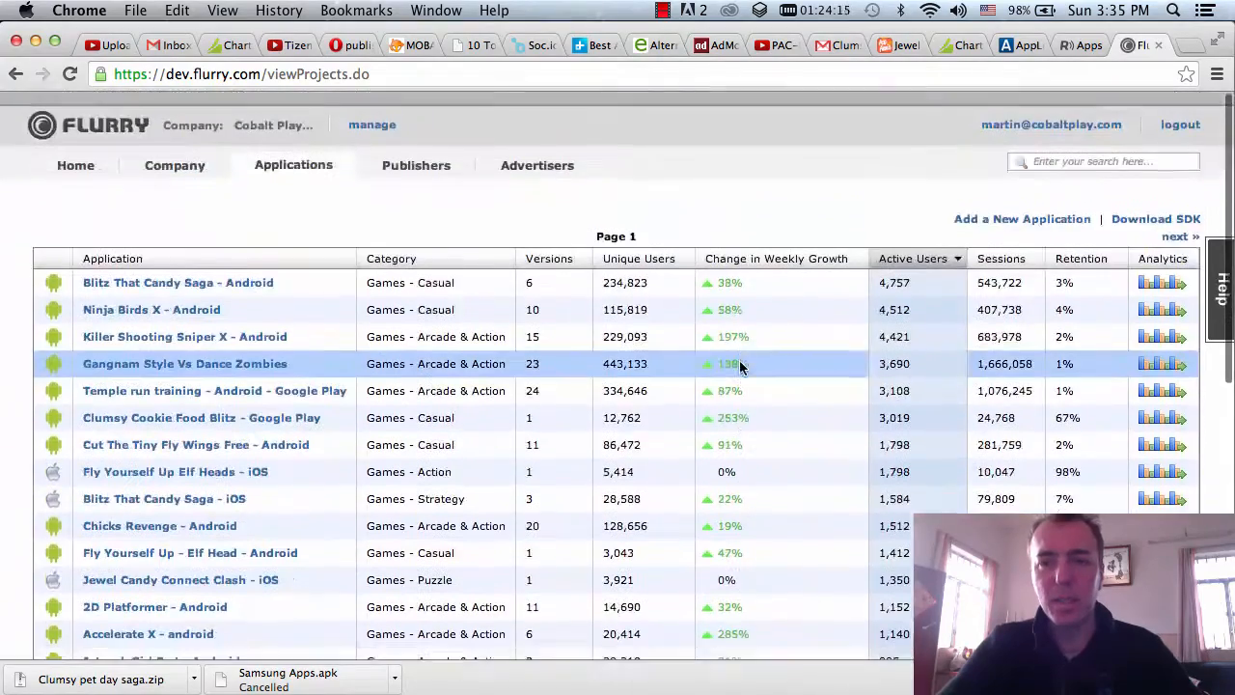
left_click(1031, 206)
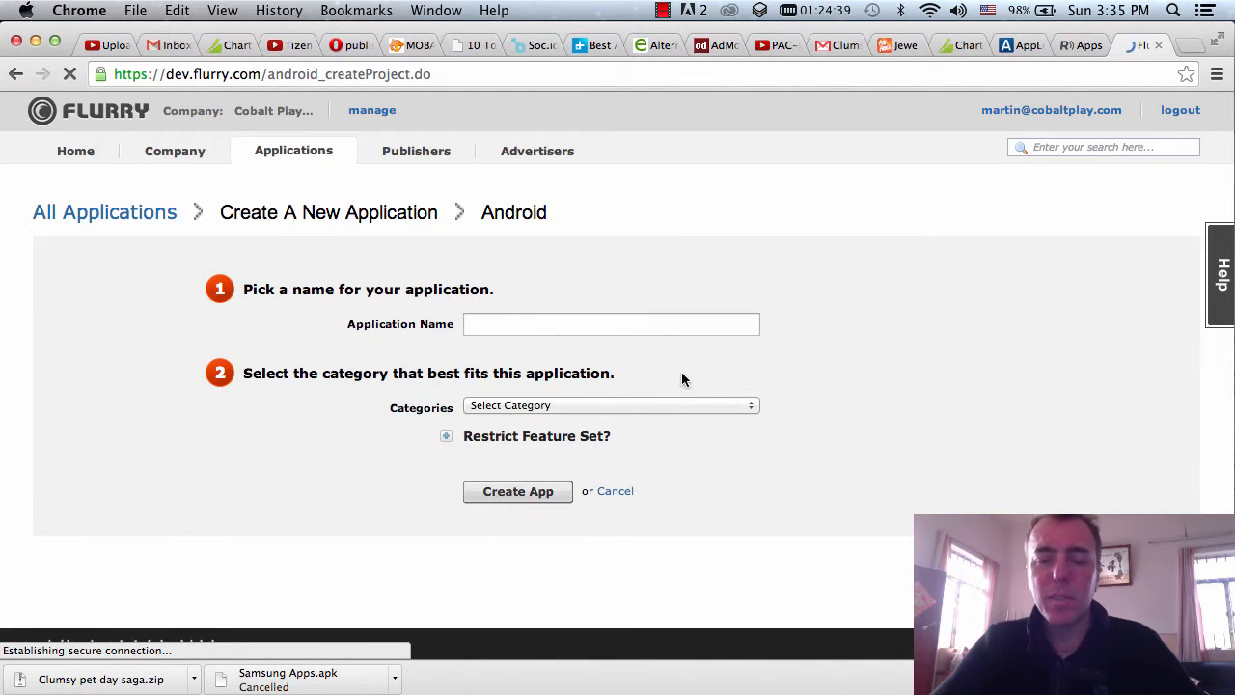
Step: Create the Flurry app 'Clumsy Pet Day Saga - iOS' in the Games - Brain & Puzzle category
left_click(668, 326)
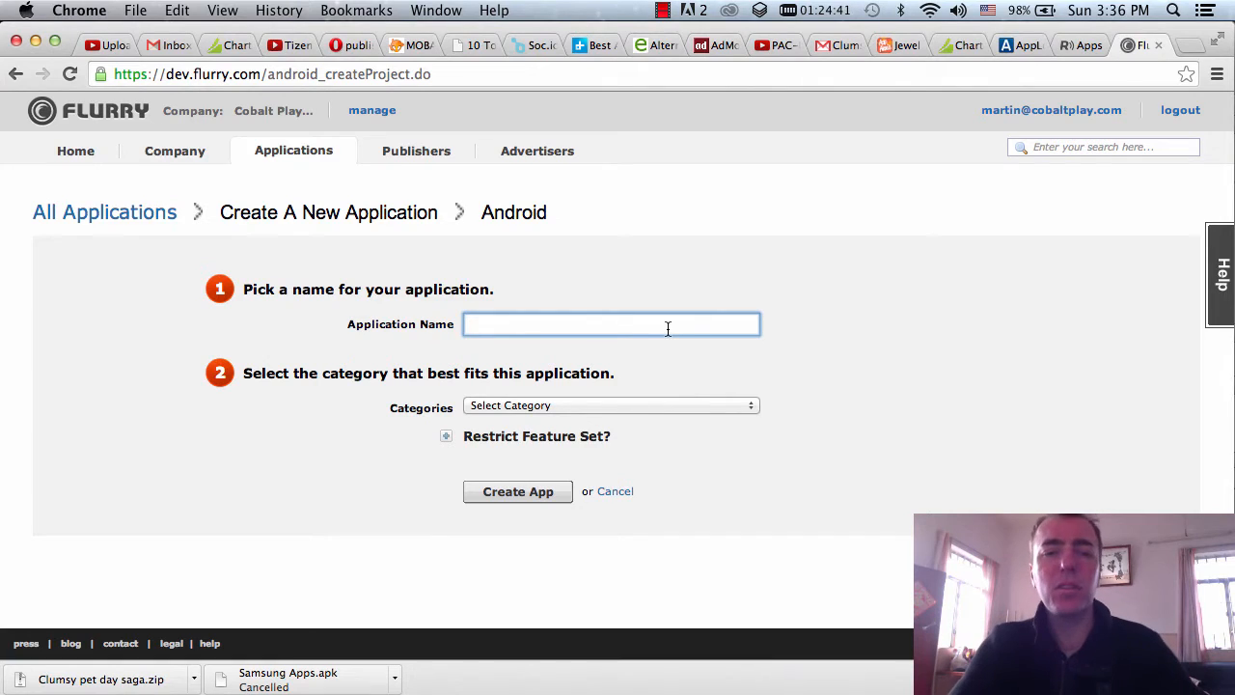
type("Cl")
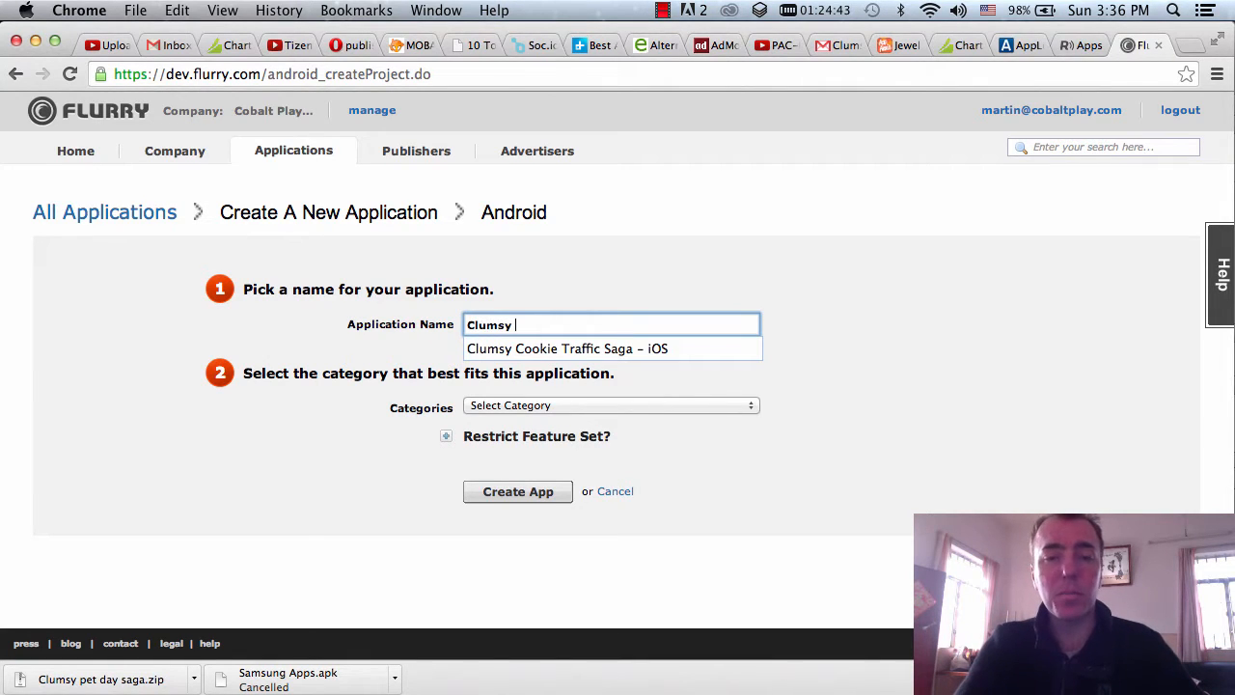
type("umsy ")
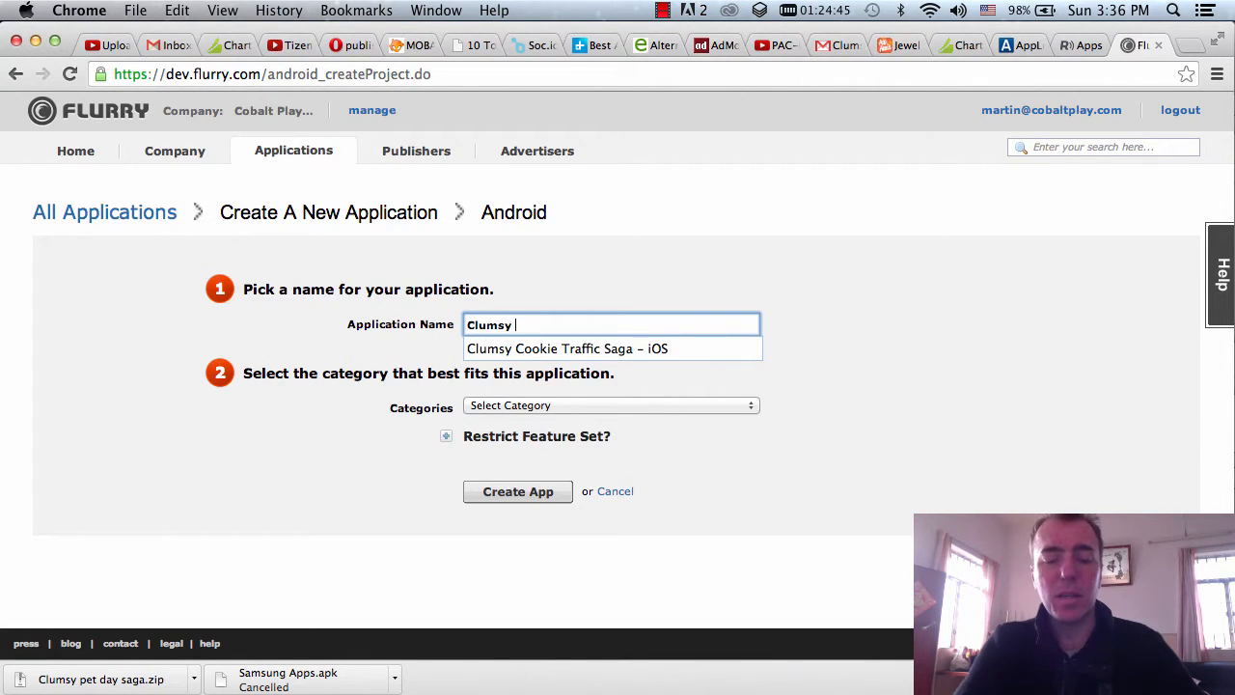
type("Pet Day Saga")
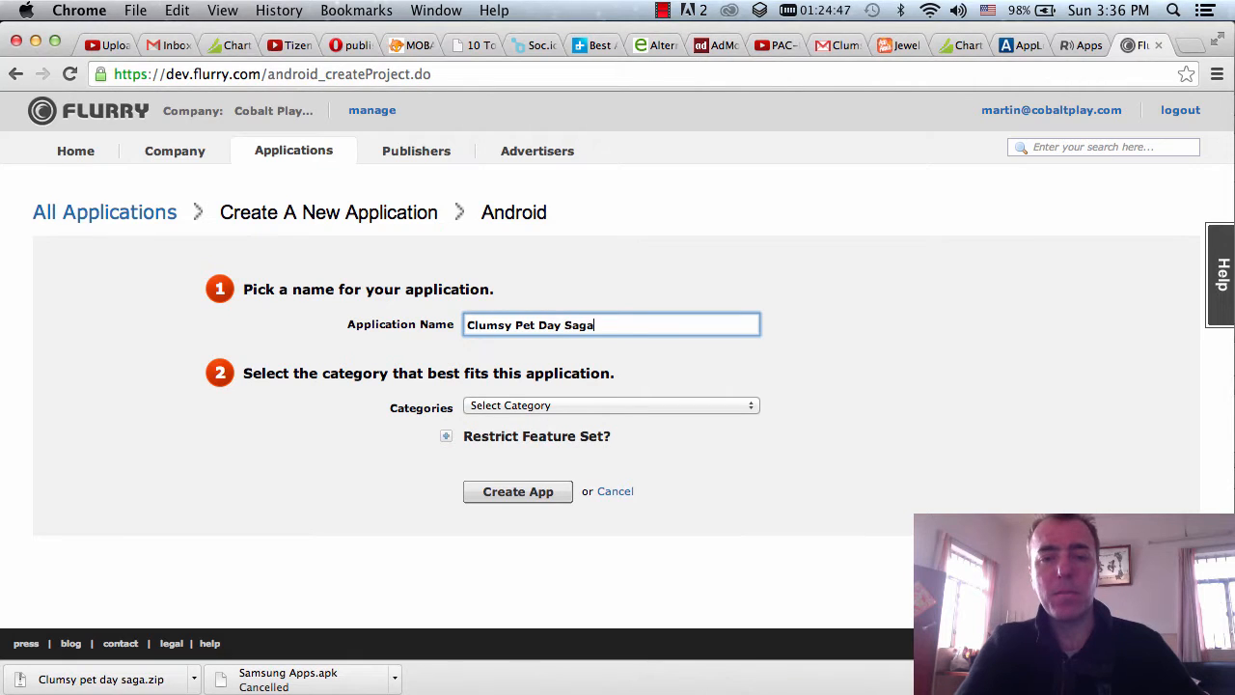
type(" - iOS")
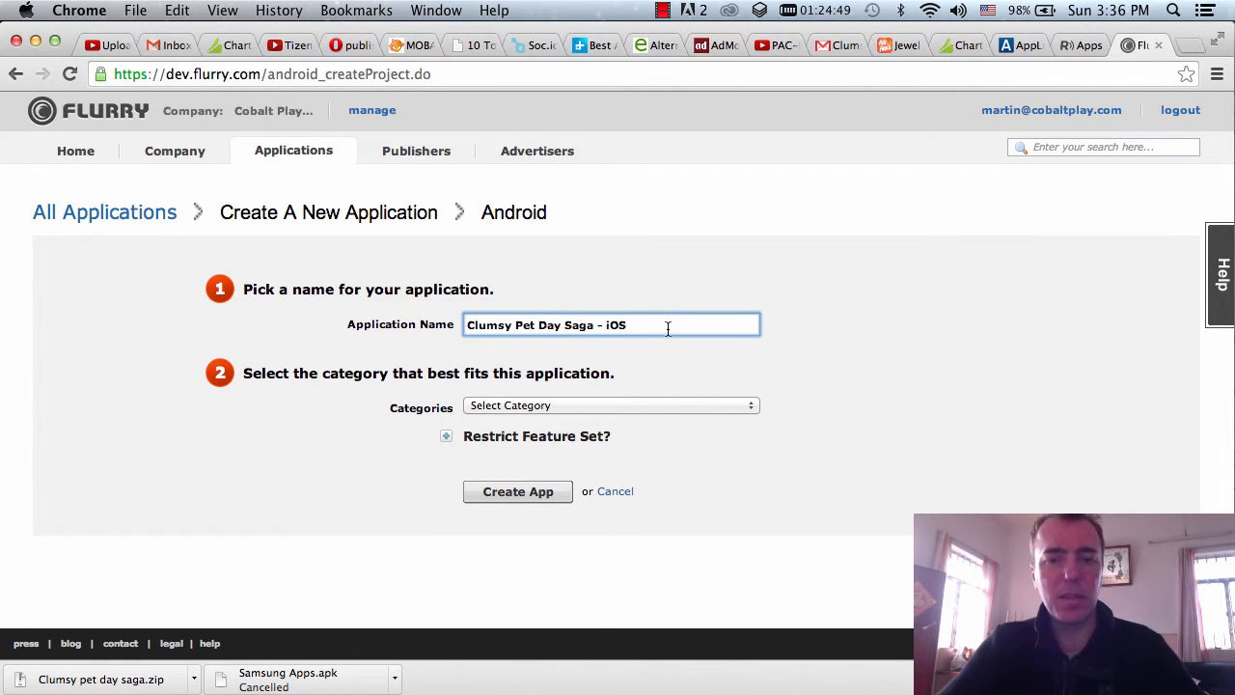
left_click_drag(653, 323, 496, 321)
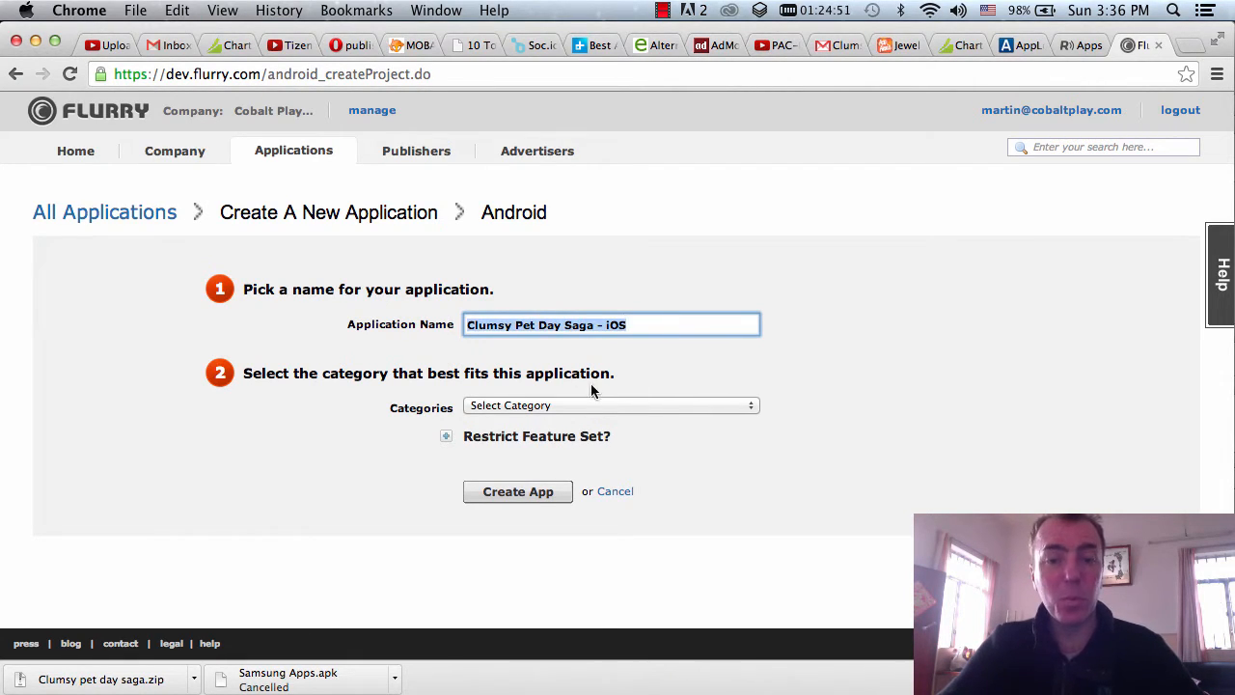
left_click(587, 405)
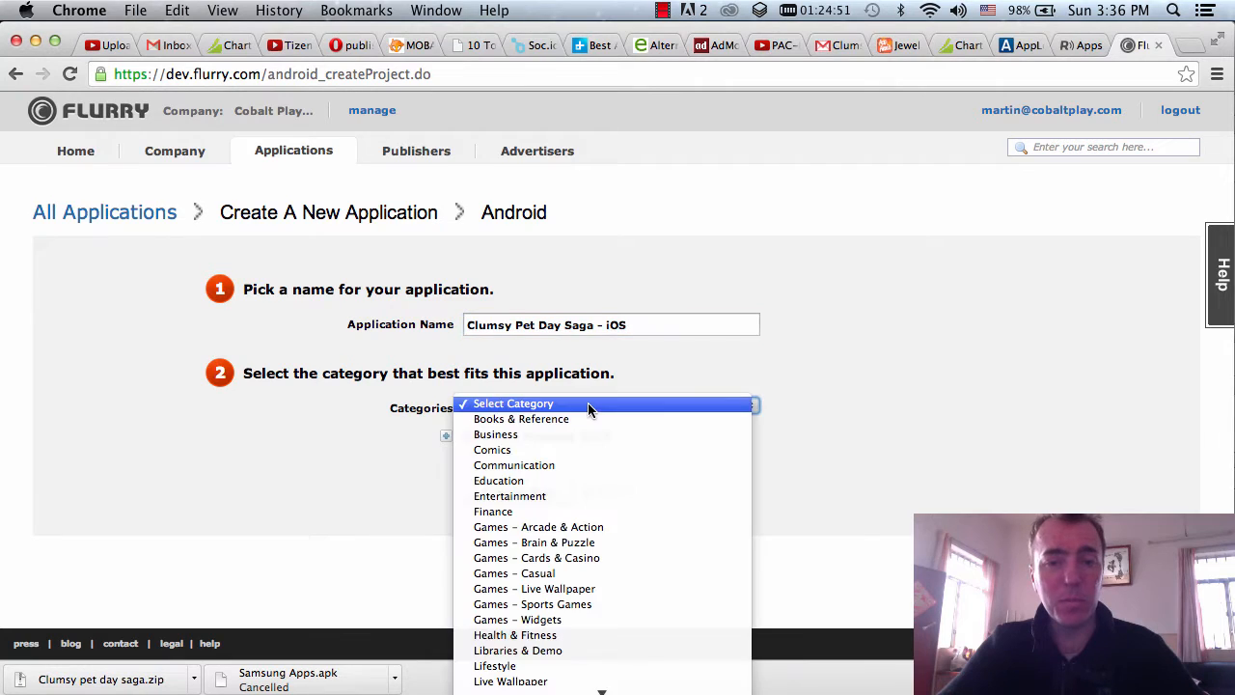
left_click(588, 543)
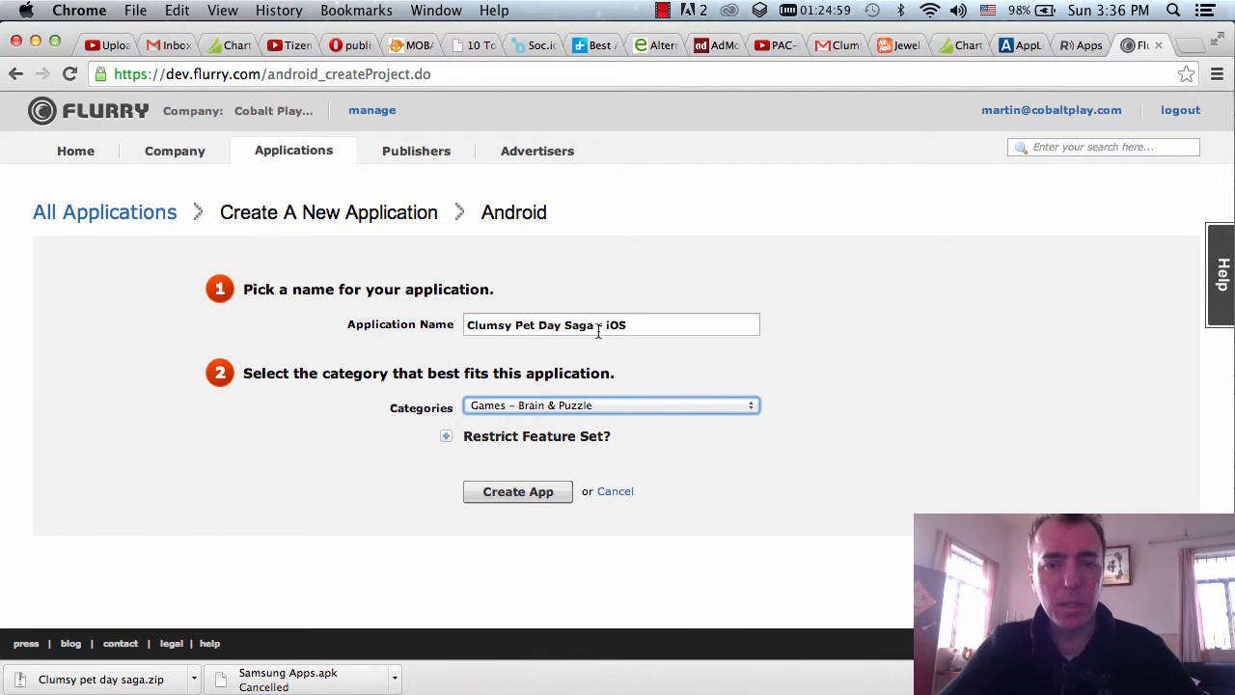
left_click_drag(632, 325, 466, 326)
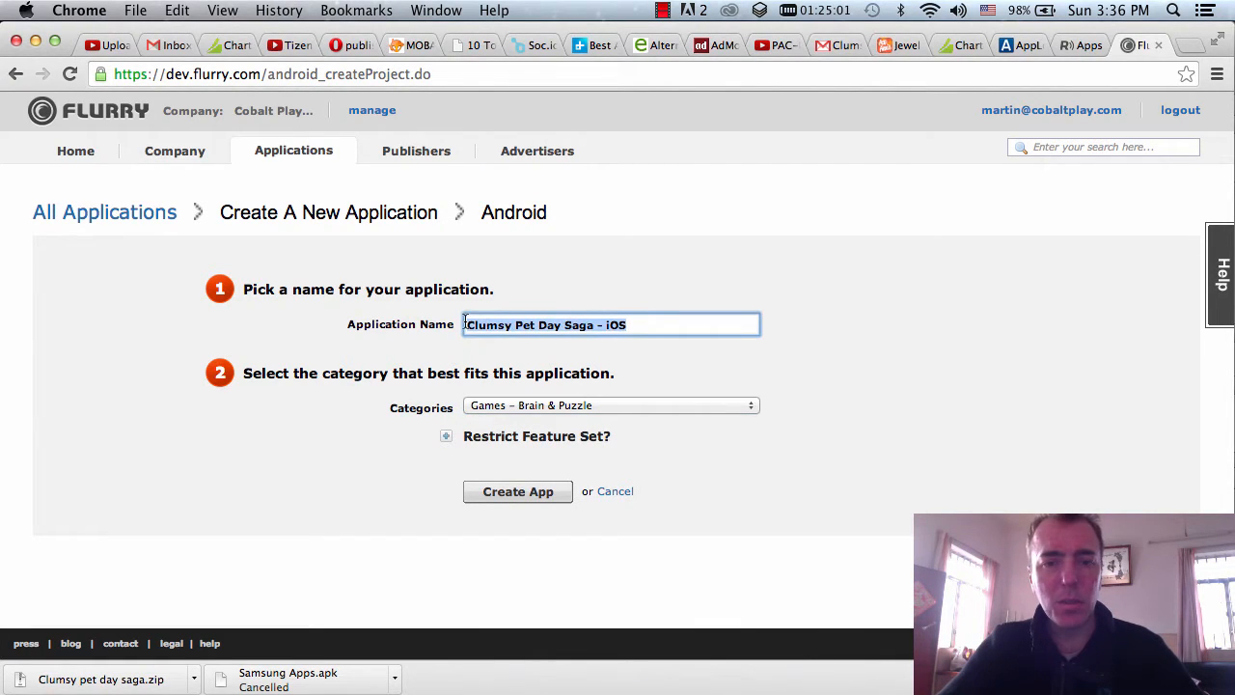
left_click(514, 503)
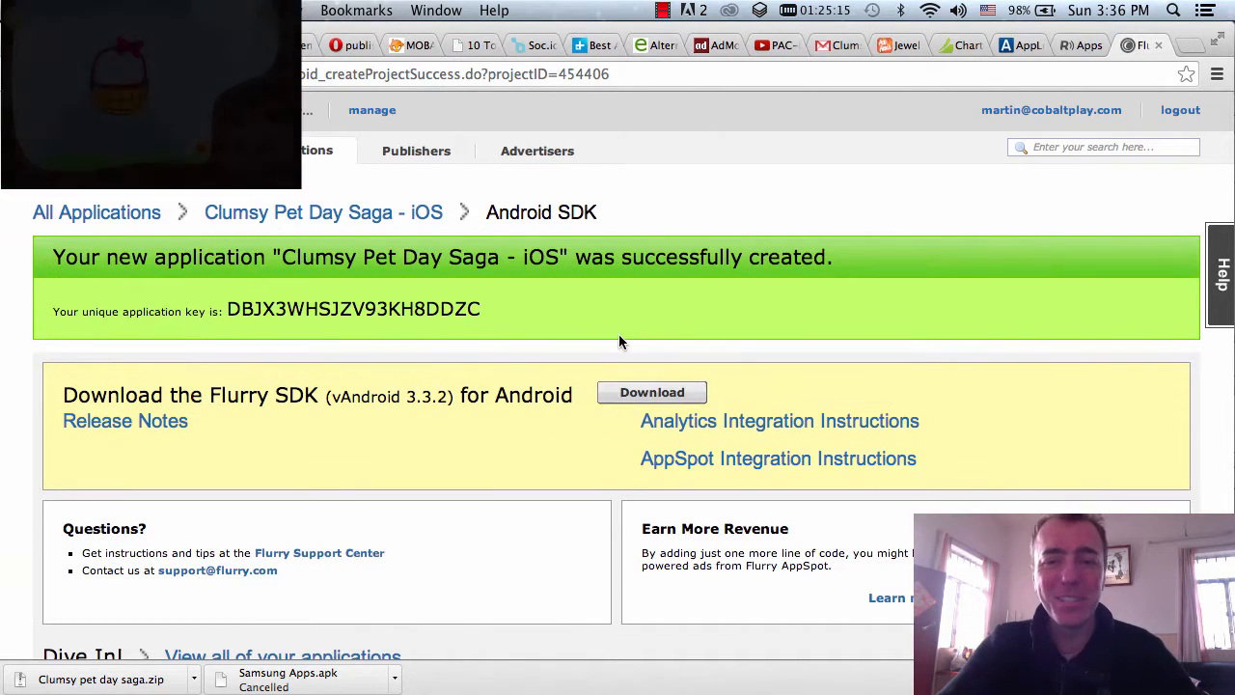
Step: Copy the new app's Flurry key and return to the 'your ID here' placeholder in Xcode
double_click(457, 311)
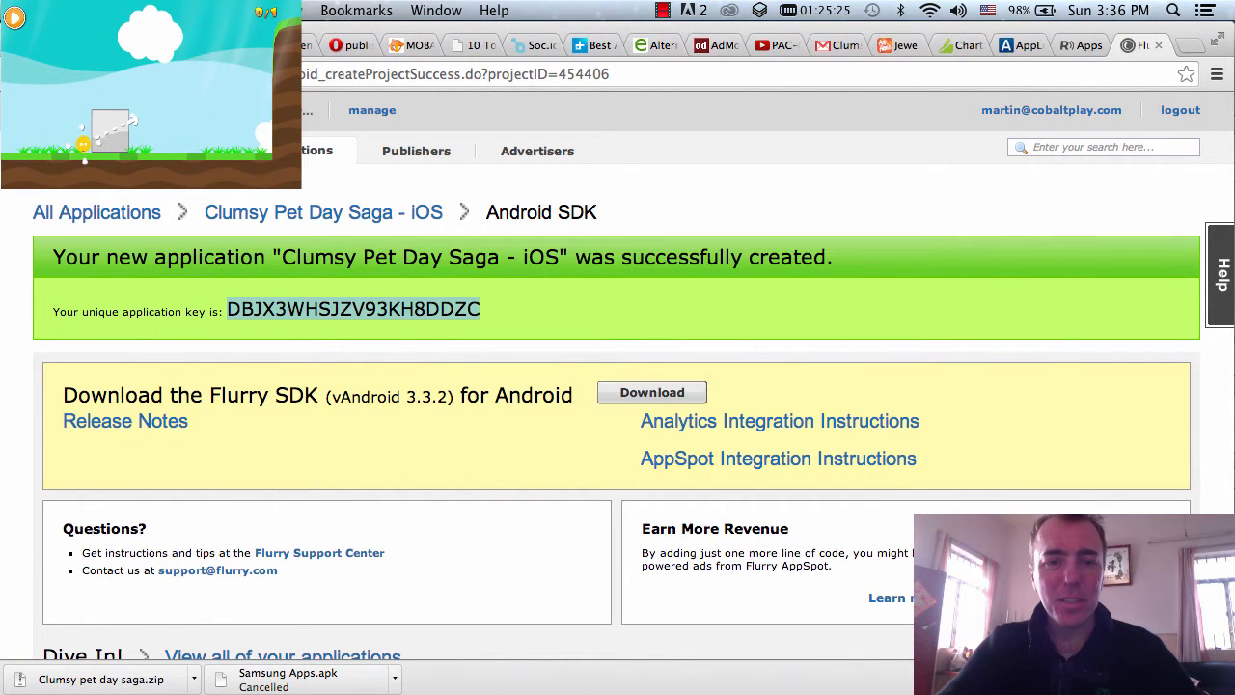
key("super+Tab")
left_click(505, 428)
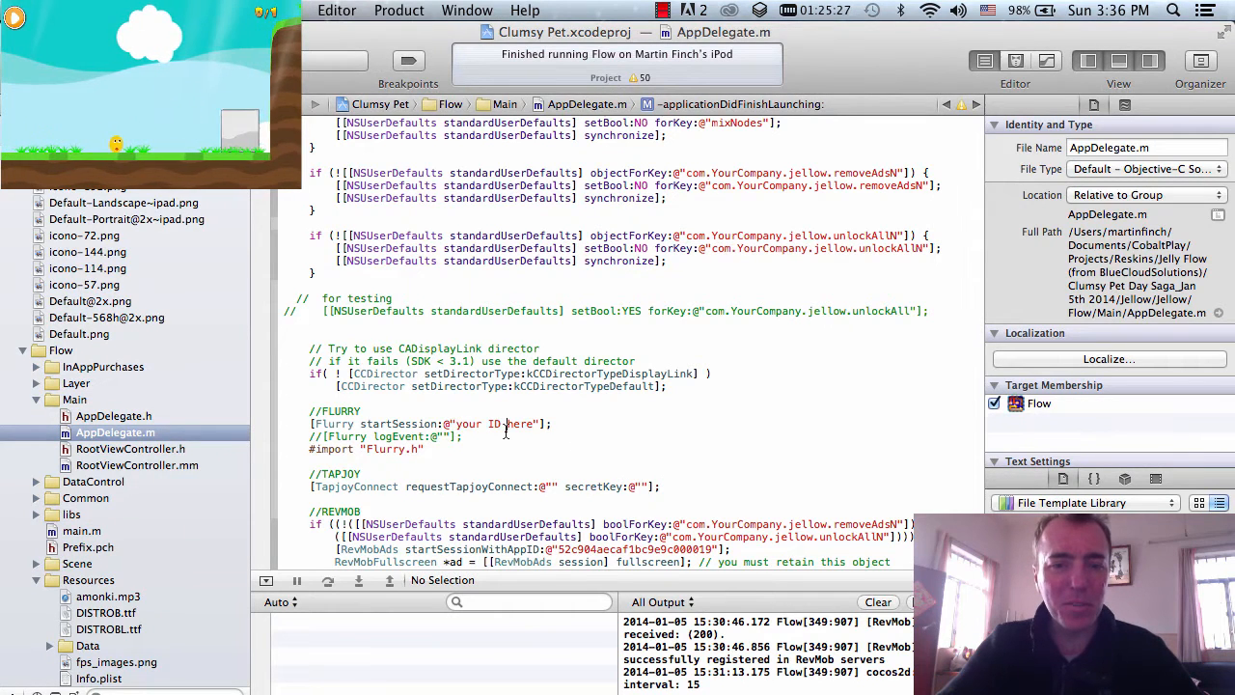
Step: Paste the Flurry key over 'your ID here' in AppDelegate.m's startSession line, then return to the instructions PDF
left_click_drag(536, 424, 472, 424)
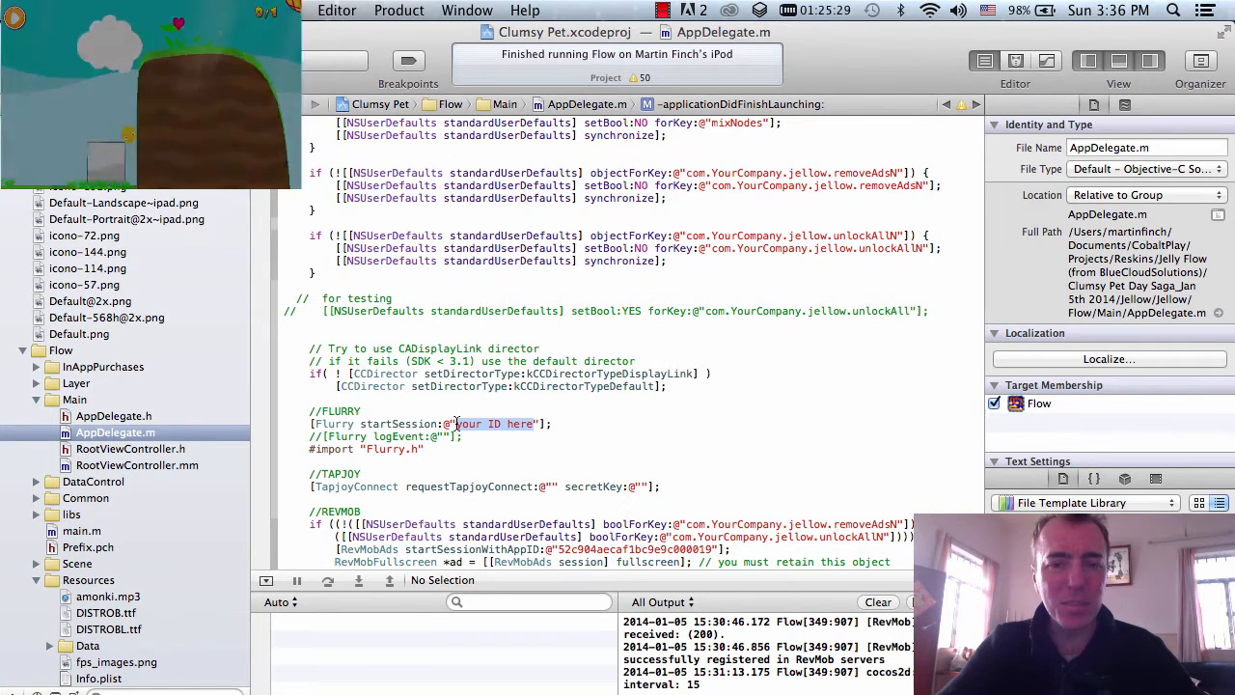
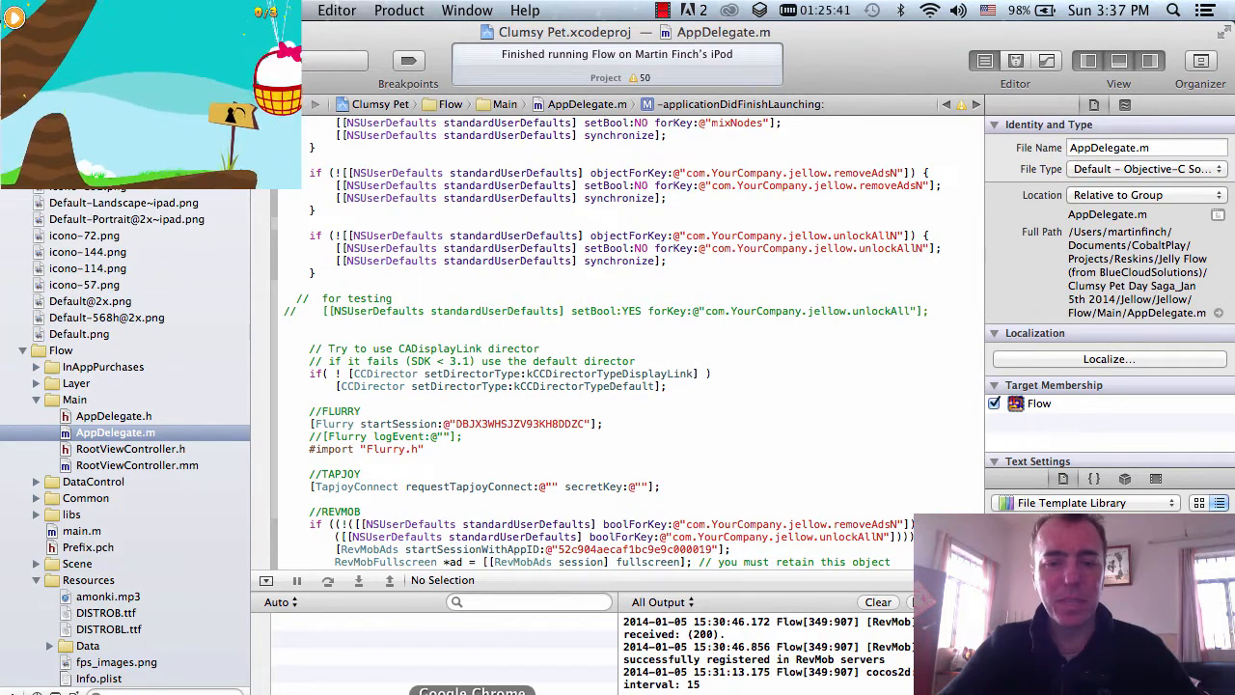
left_click(472, 691)
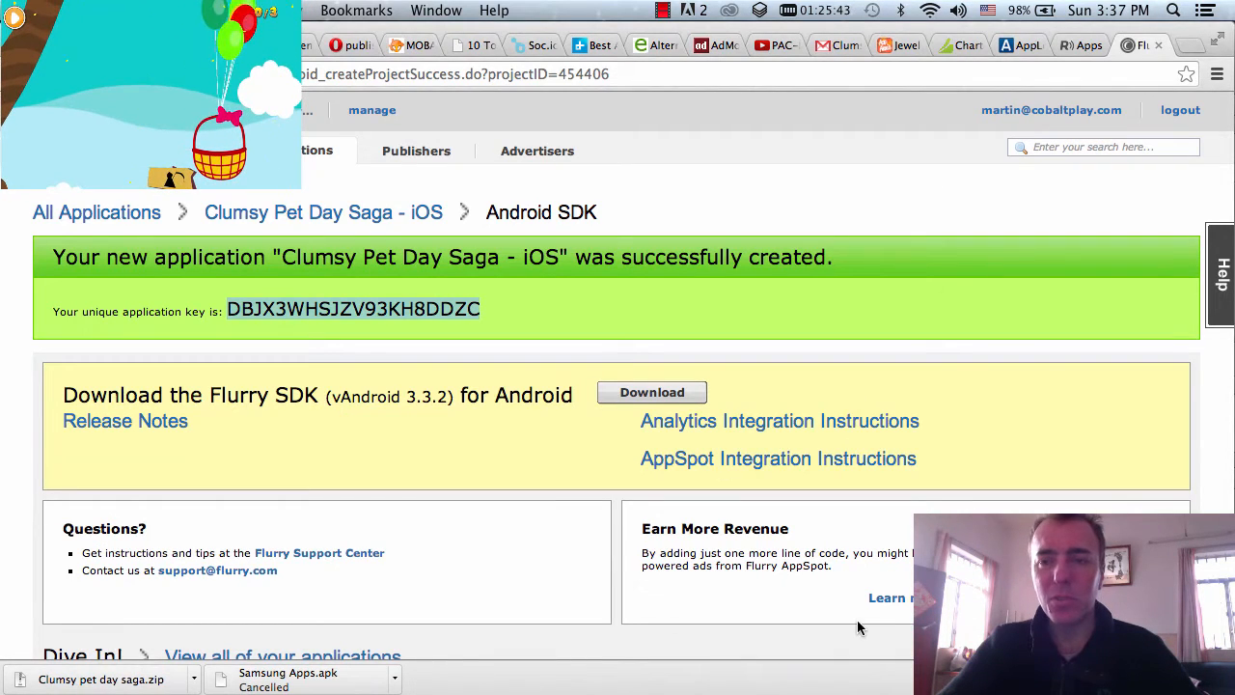
key("super+Tab")
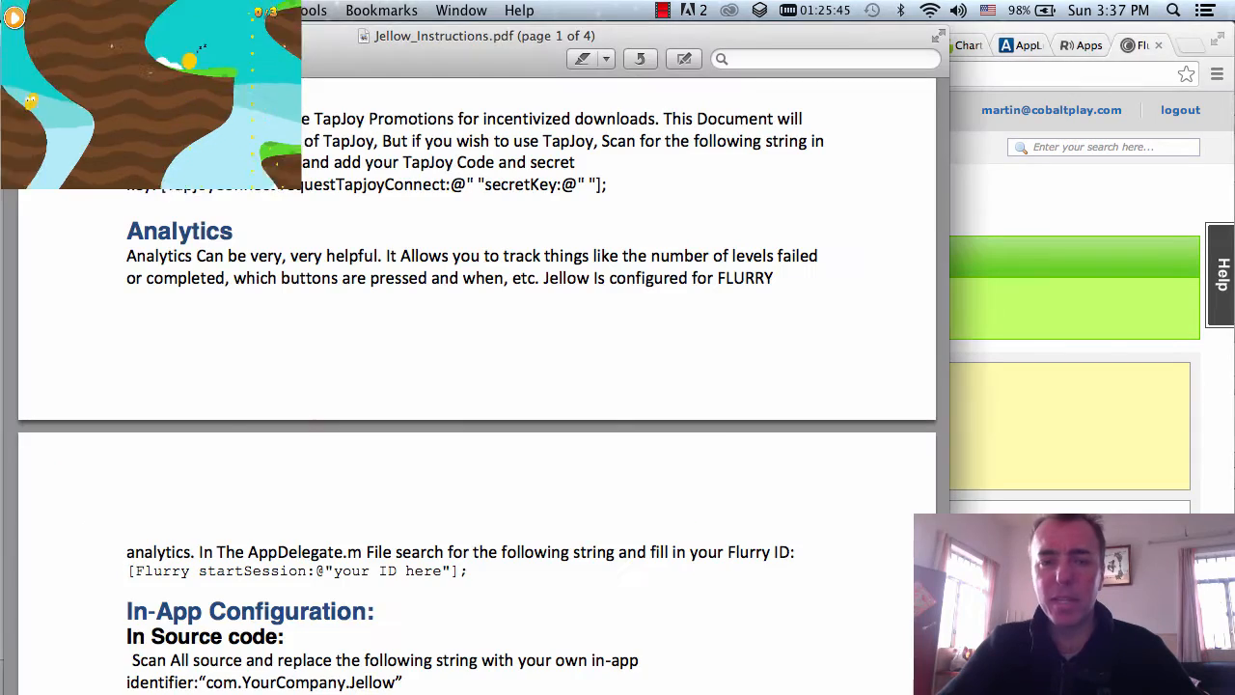
Step: Find the In-App Configuration section and its instruction to replace the identifier string
scroll(679, 365, "down", 10)
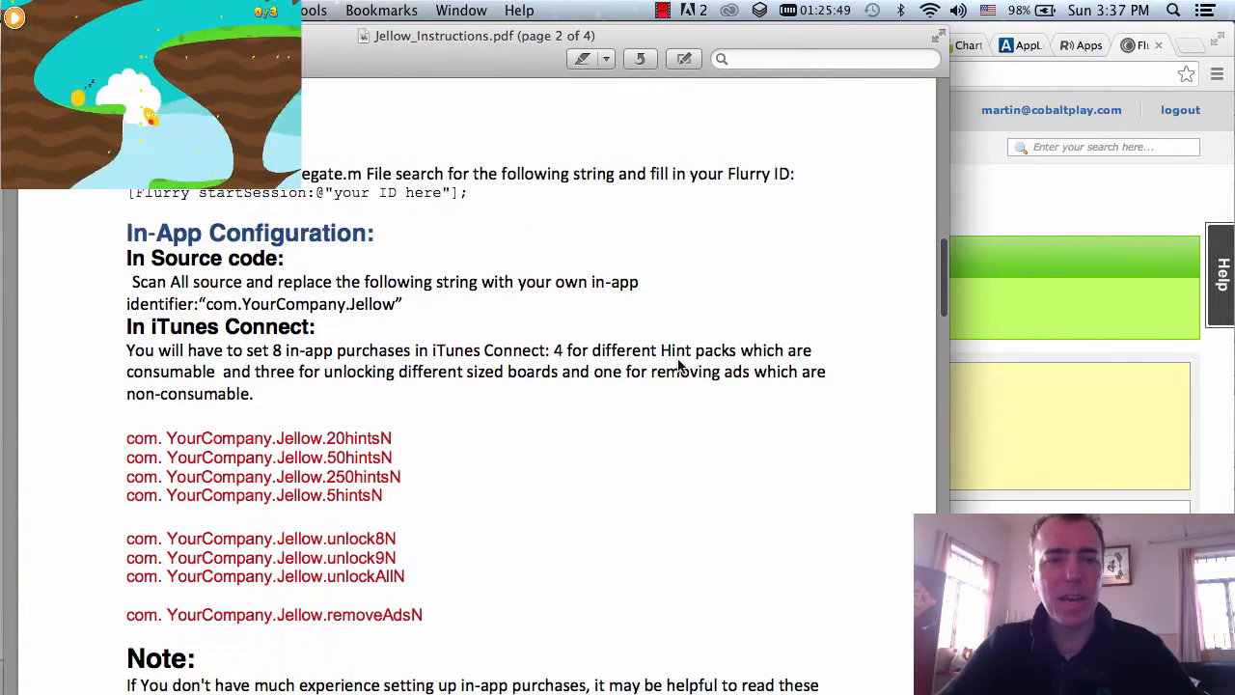
scroll(678, 366, "up", 10)
scroll(679, 366, "up", 10)
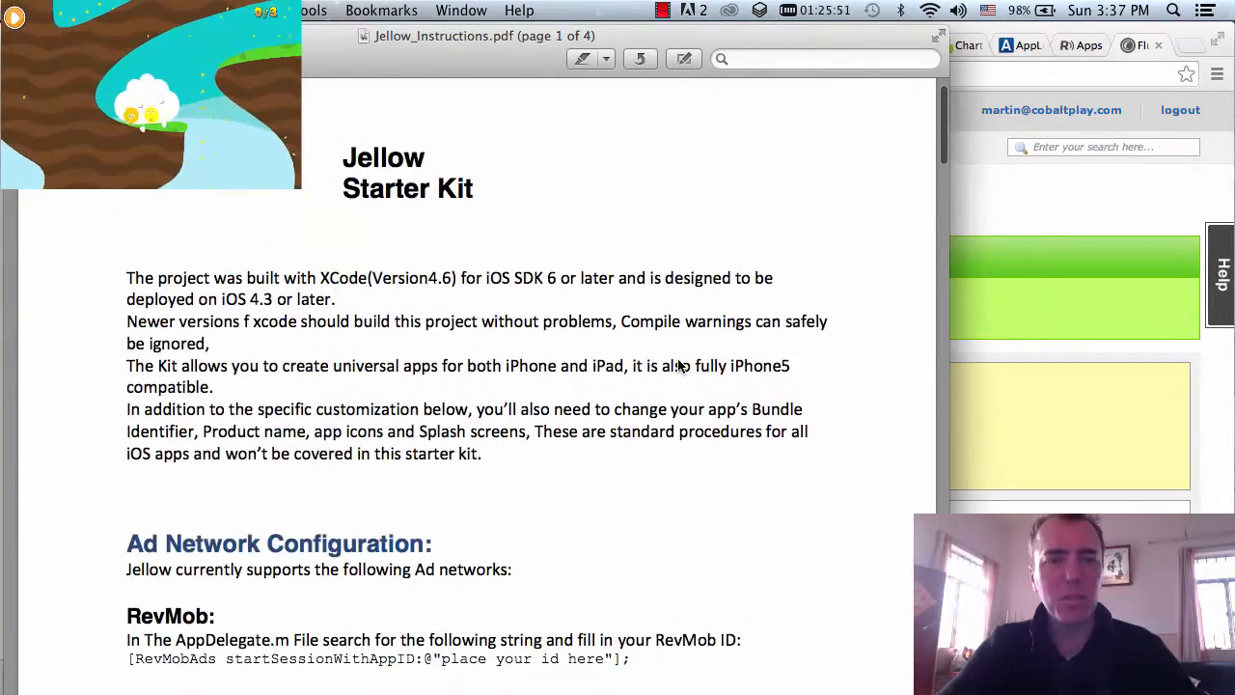
scroll(403, 267, "down", 12)
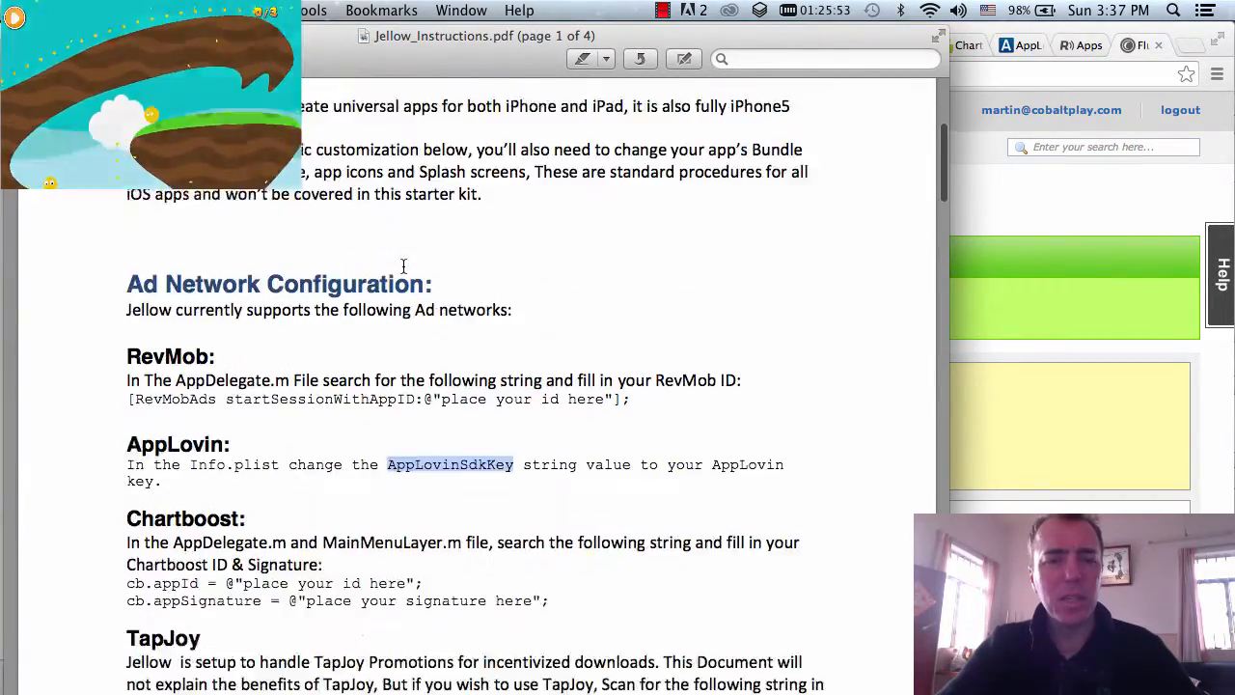
scroll(403, 267, "down", 10)
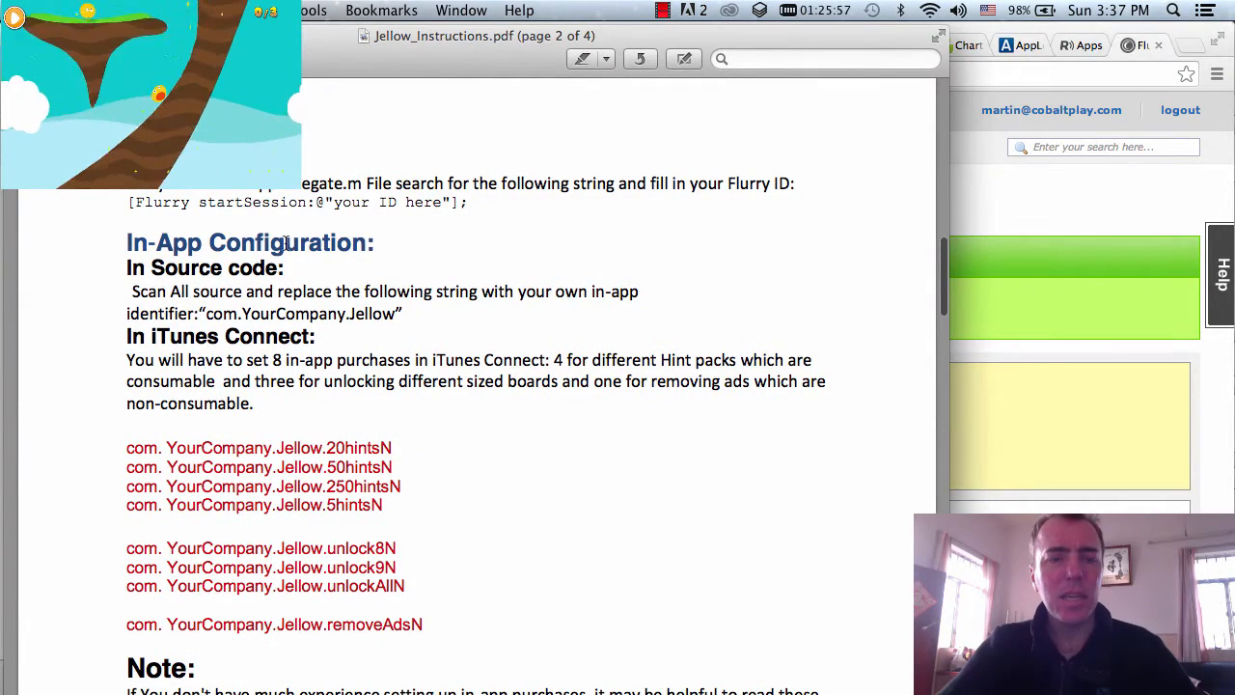
left_click_drag(307, 242, 337, 243)
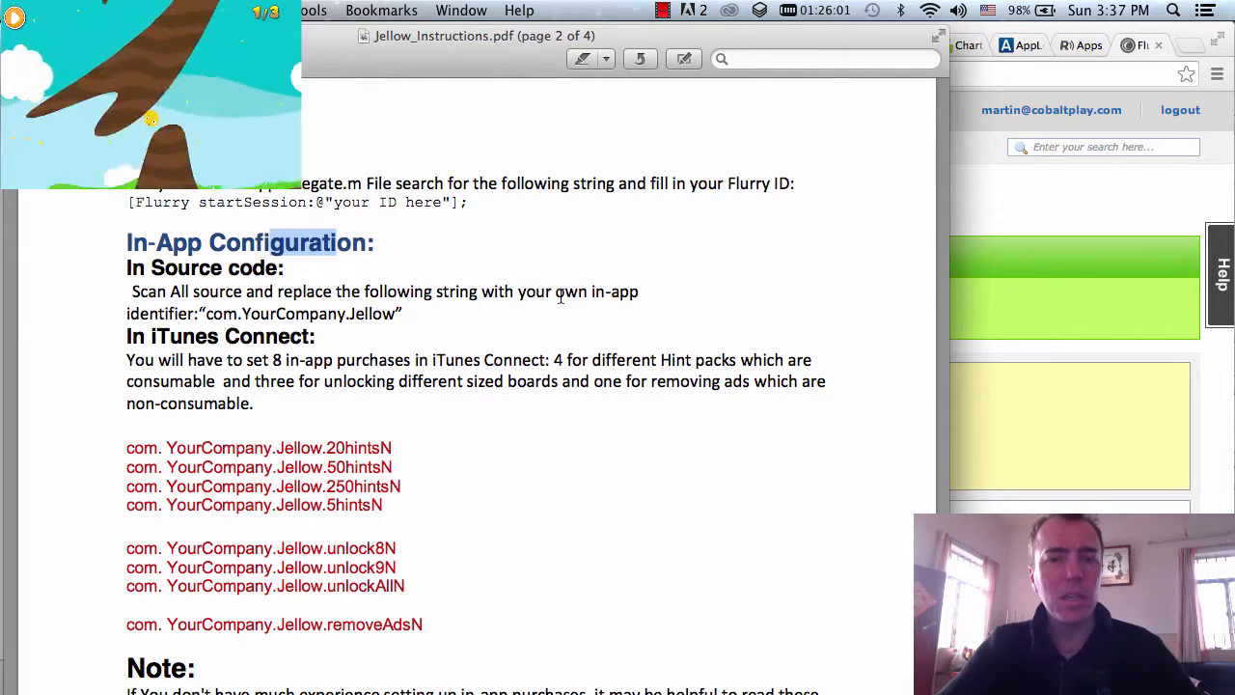
left_click_drag(300, 298, 611, 299)
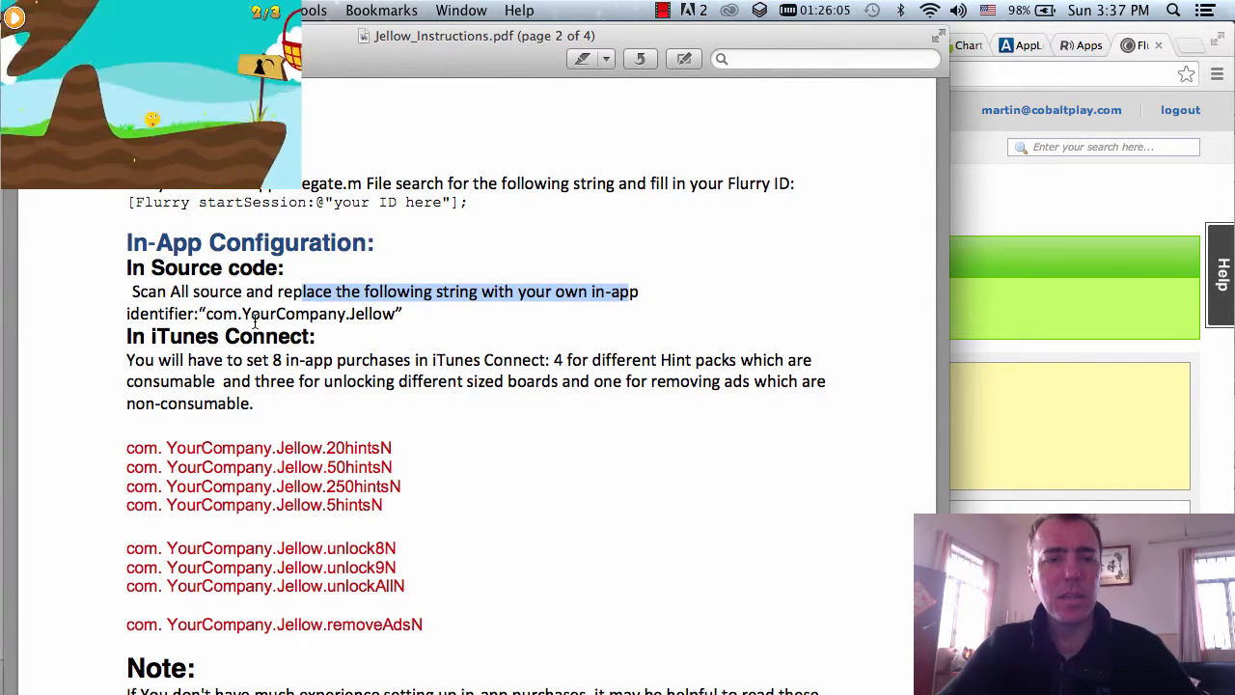
Step: Select and copy the full com.YourCompany.Jellow identifier, then leave the PDF
scroll(255, 323, "down", 1)
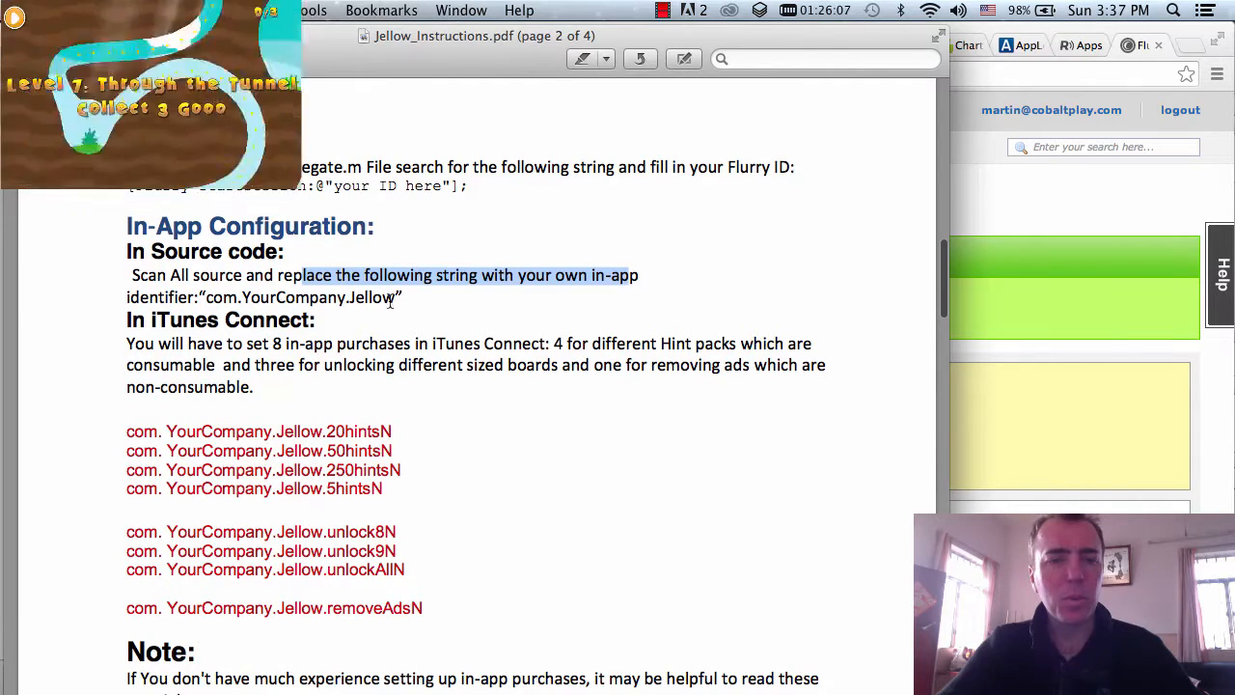
left_click_drag(398, 298, 216, 296)
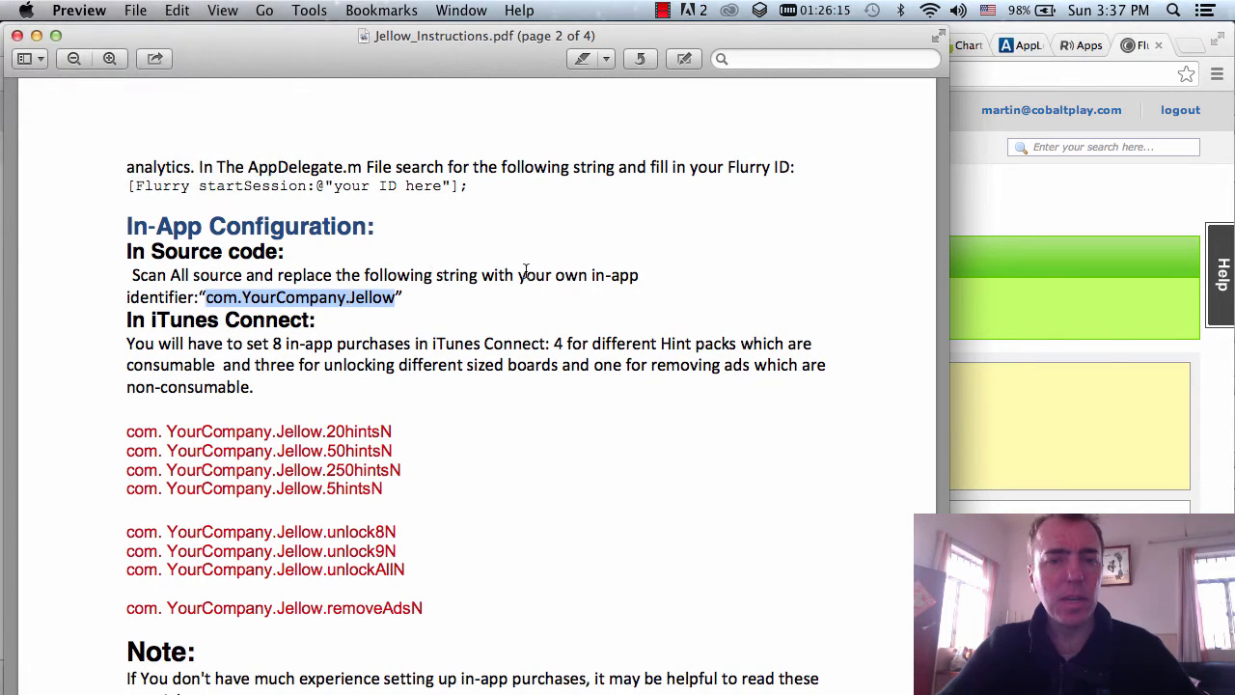
left_click(366, 298)
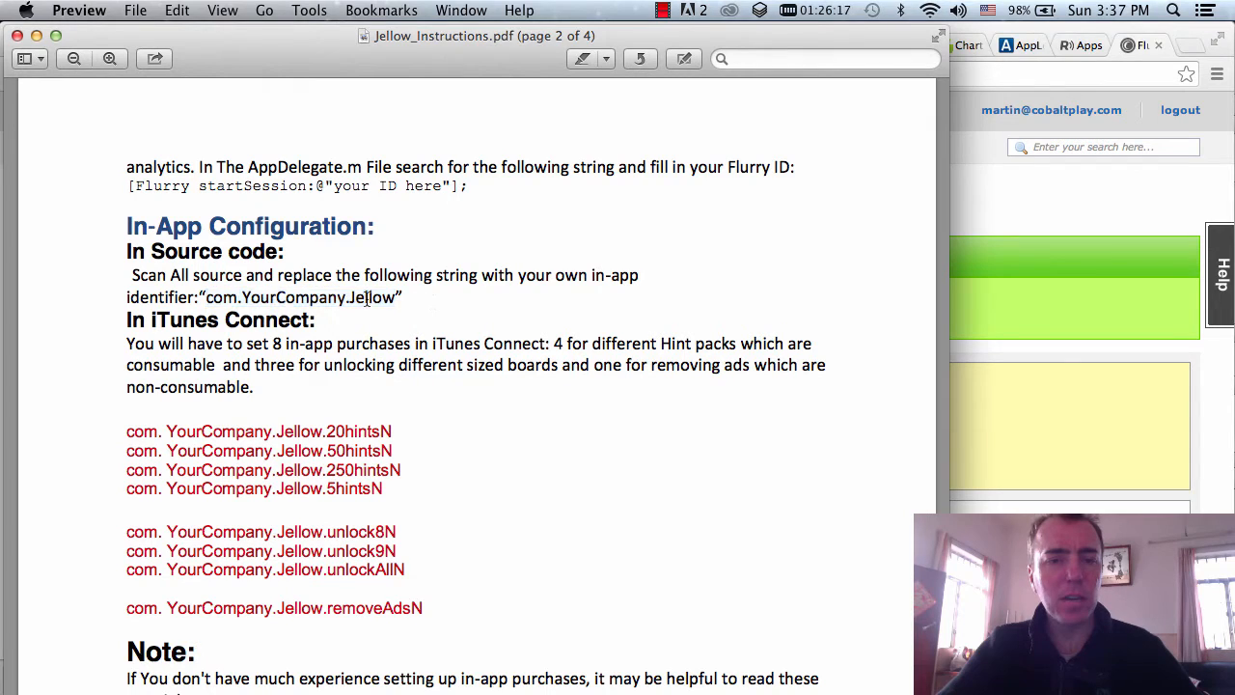
left_click_drag(396, 297, 205, 298)
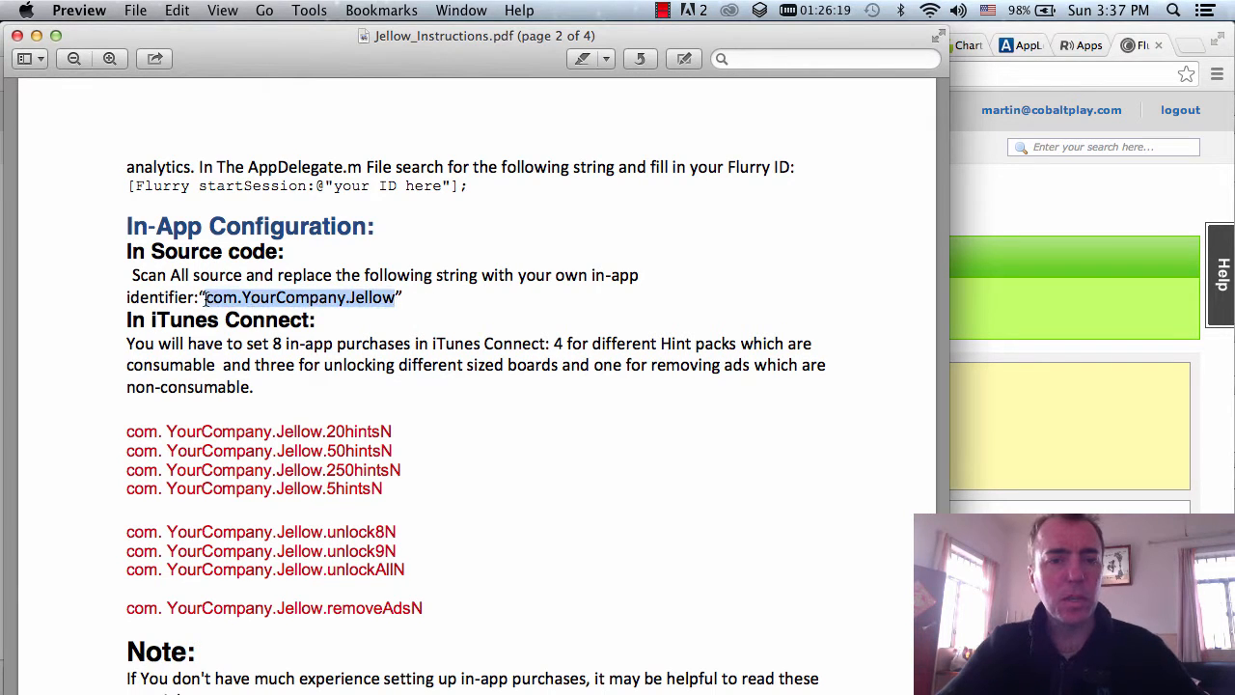
left_click(1021, 255)
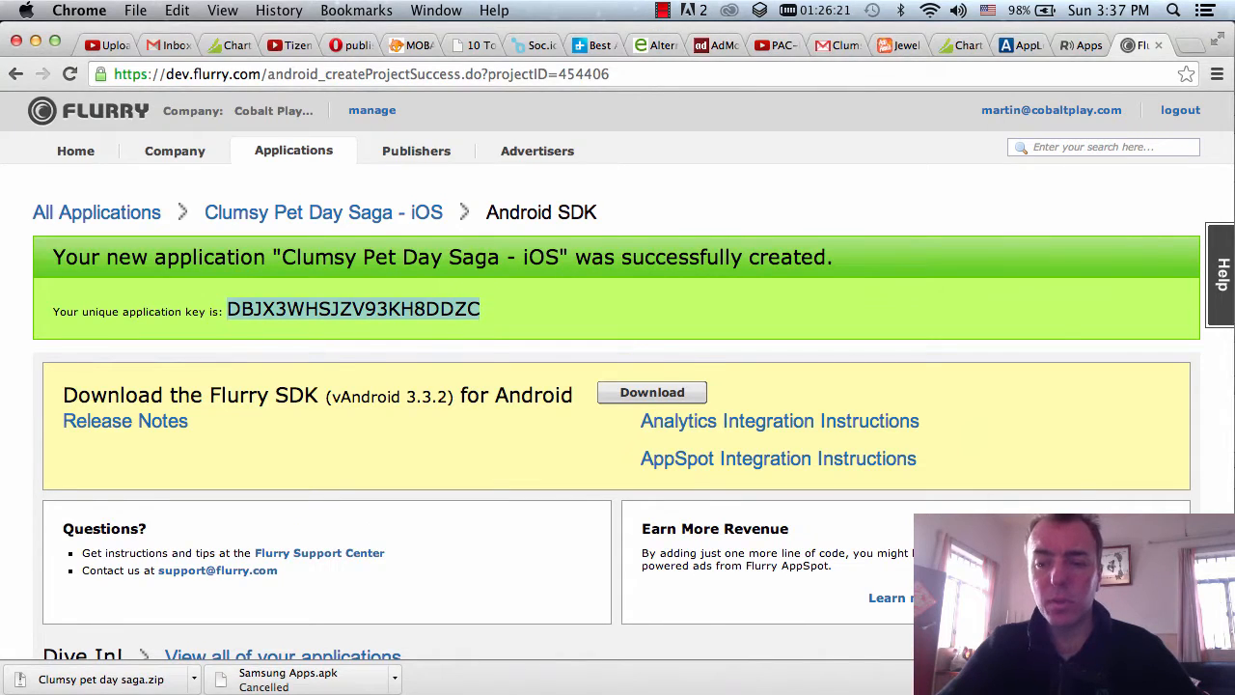
Step: Search the project for com.YourCompany.Jellow, browse the 67 matches in 6 files, then return to the file list
key("super+Tab")
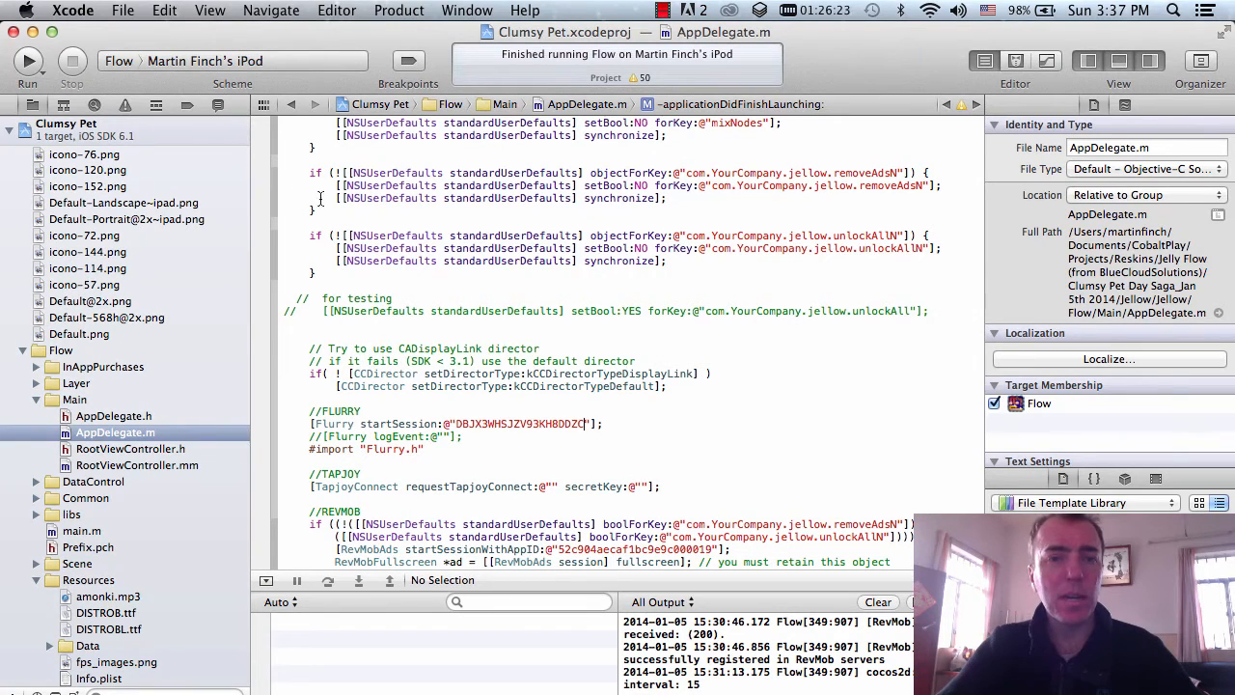
left_click(94, 105)
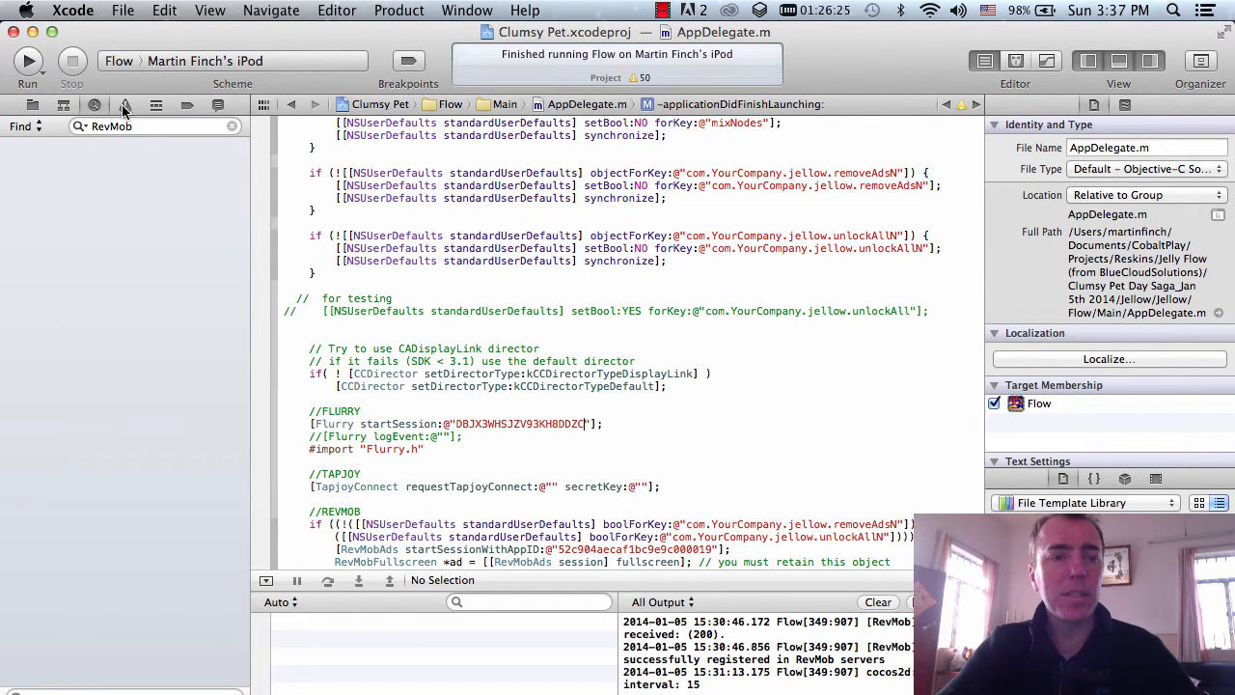
key("super+shift+f")
type("com.YourCompany.jellow")
key("Return")
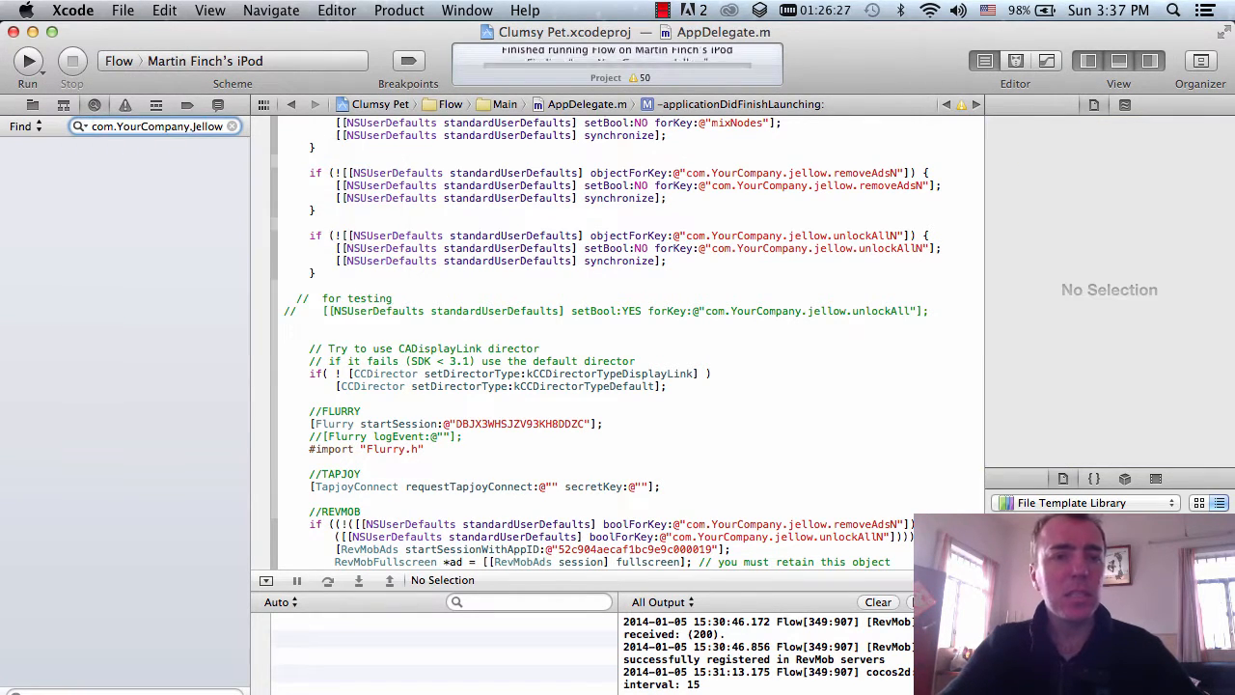
scroll(125, 261, "down", 5)
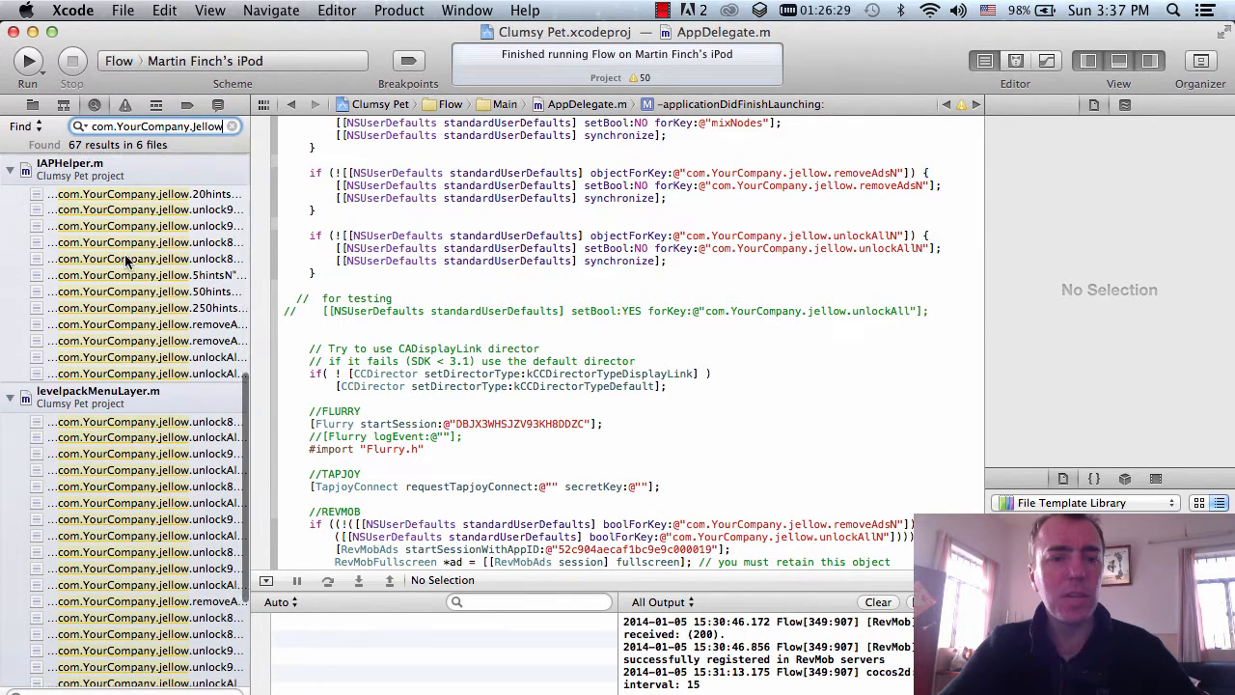
scroll(126, 260, "down", 1)
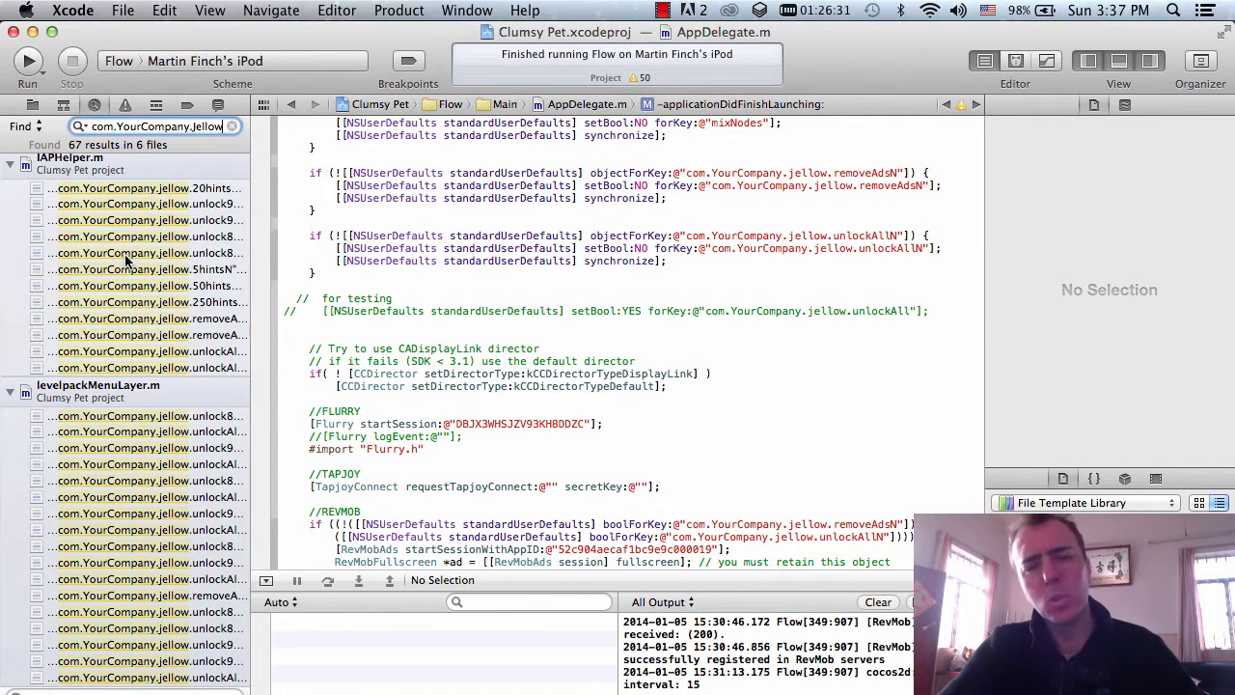
scroll(126, 261, "down", 5)
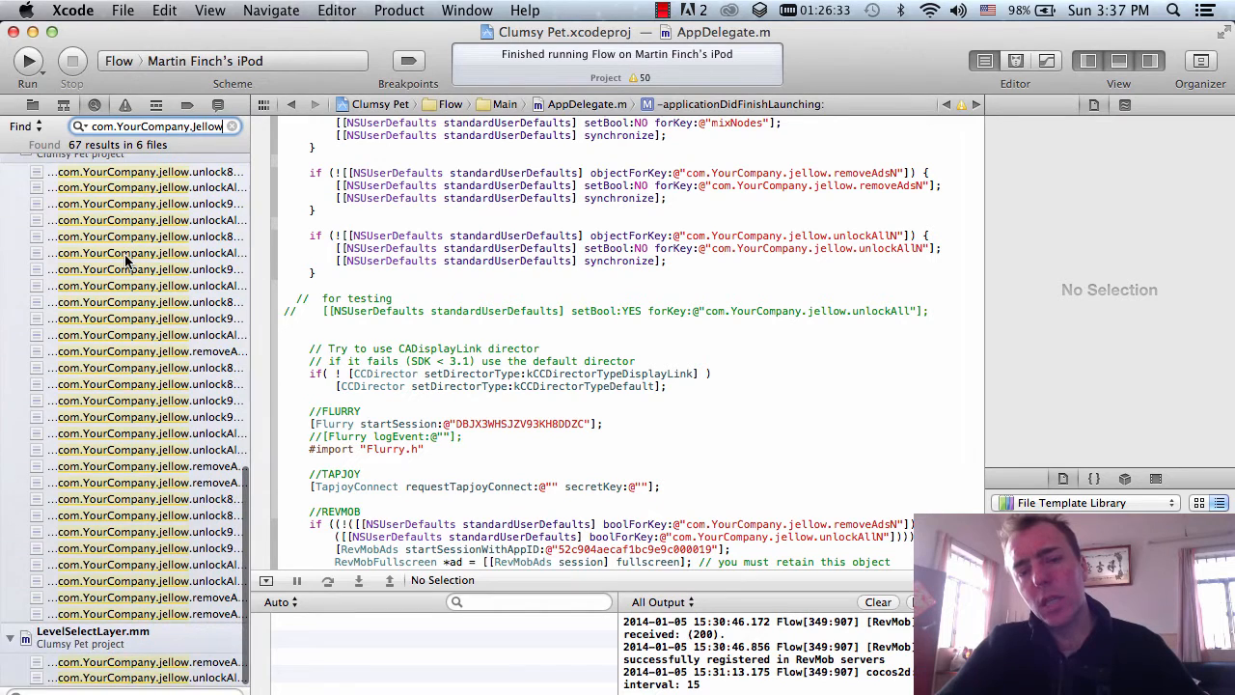
scroll(126, 261, "up", 10)
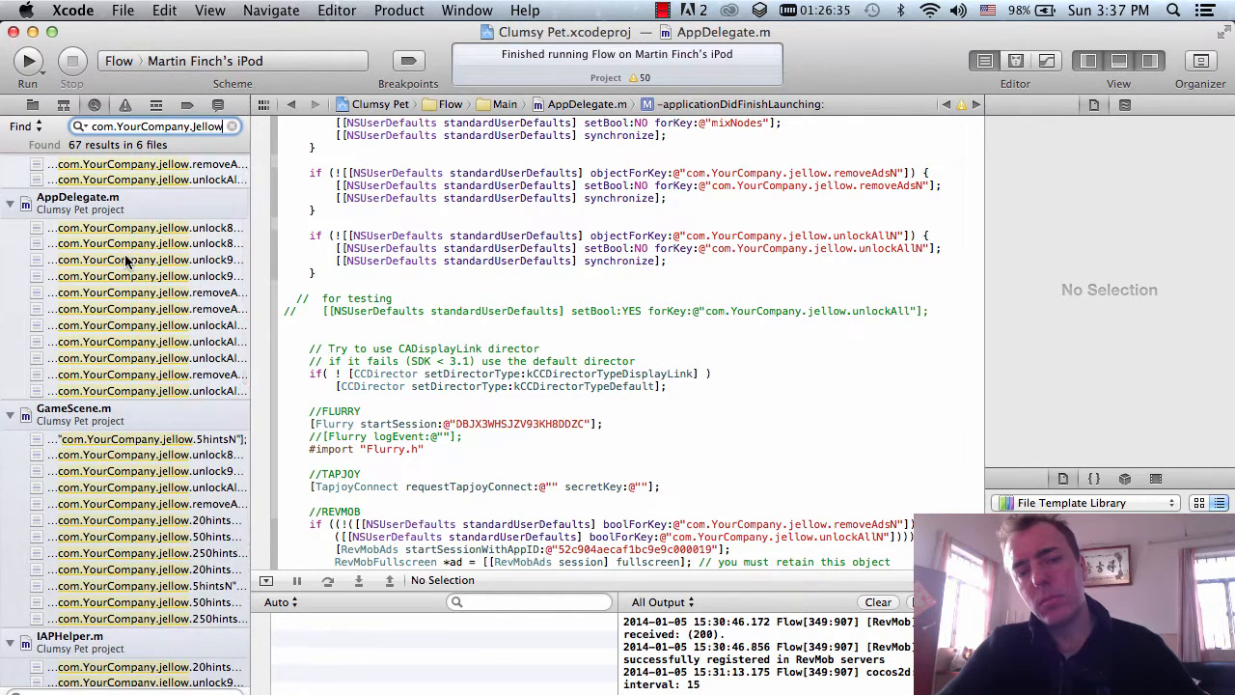
scroll(126, 261, "up", 6)
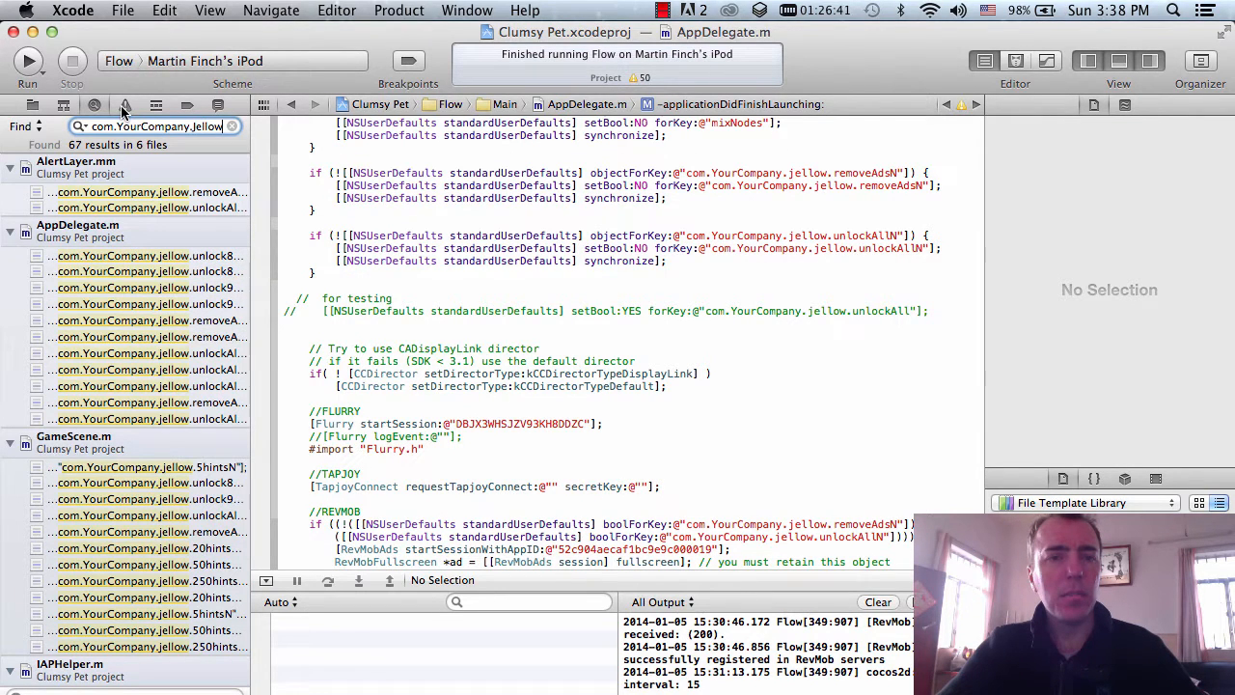
left_click(34, 106)
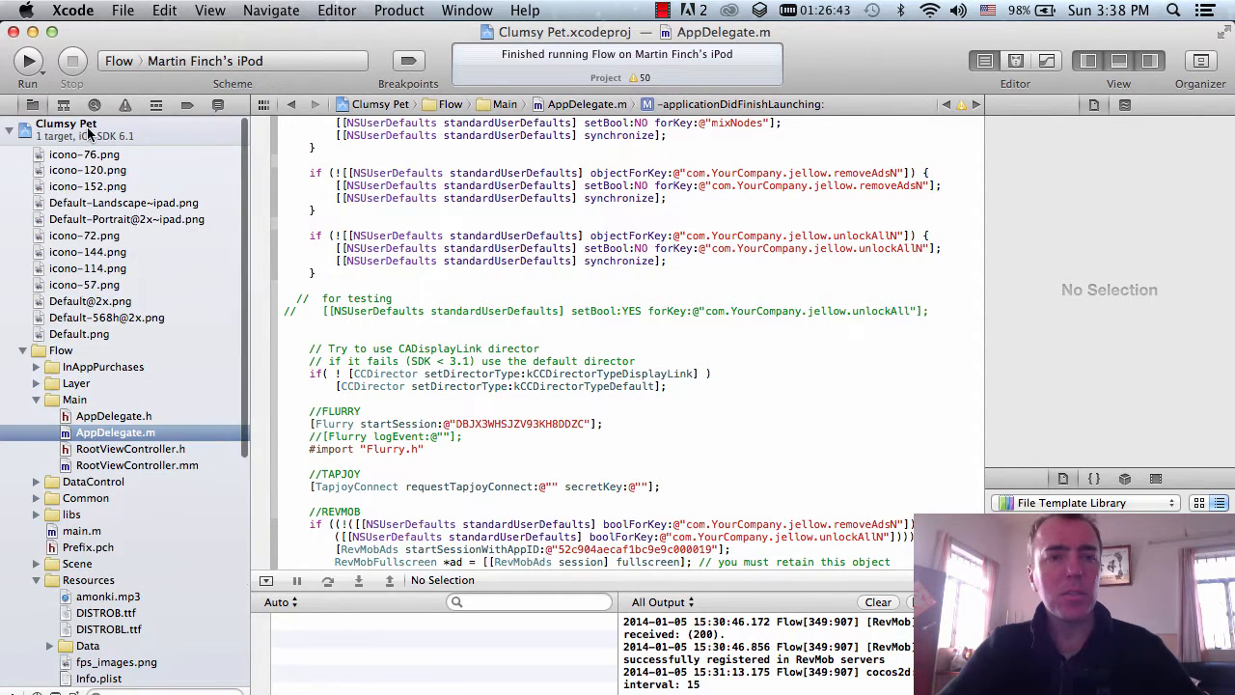
Step: Copy com.cobalt.clumsy.pet.day.saga from the Flow target's Summary, then reopen the com.YourCompany.Jellow results
left_click(137, 126)
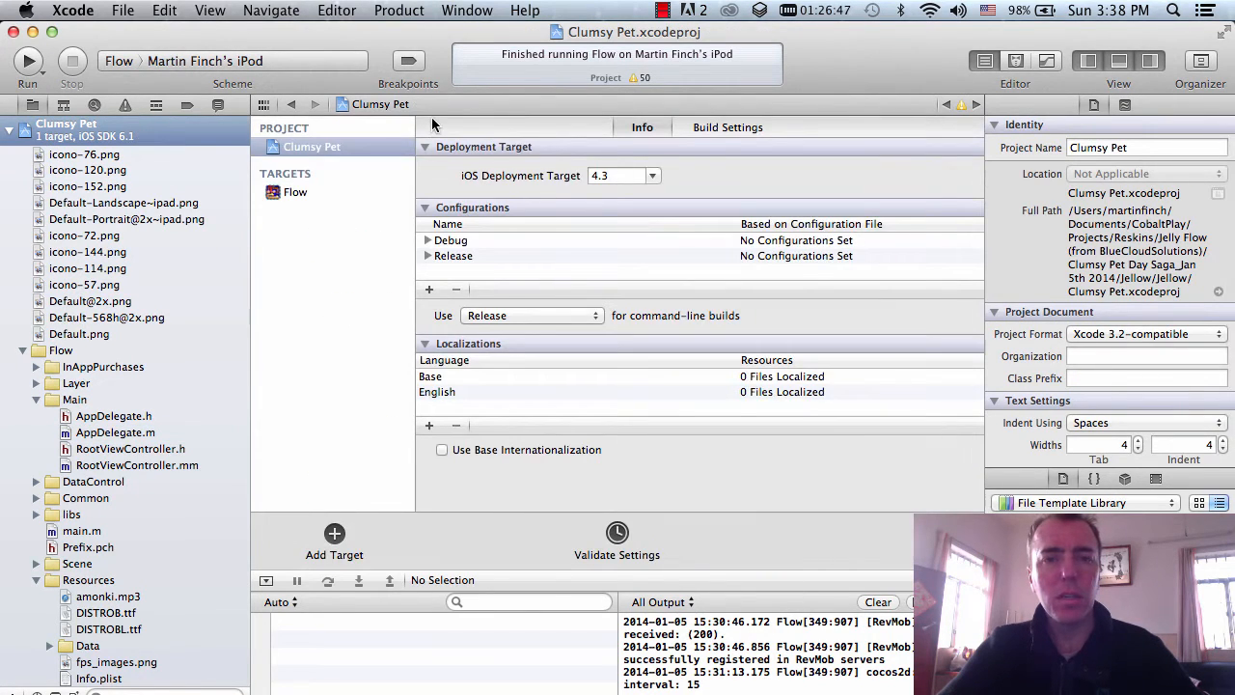
left_click(724, 124)
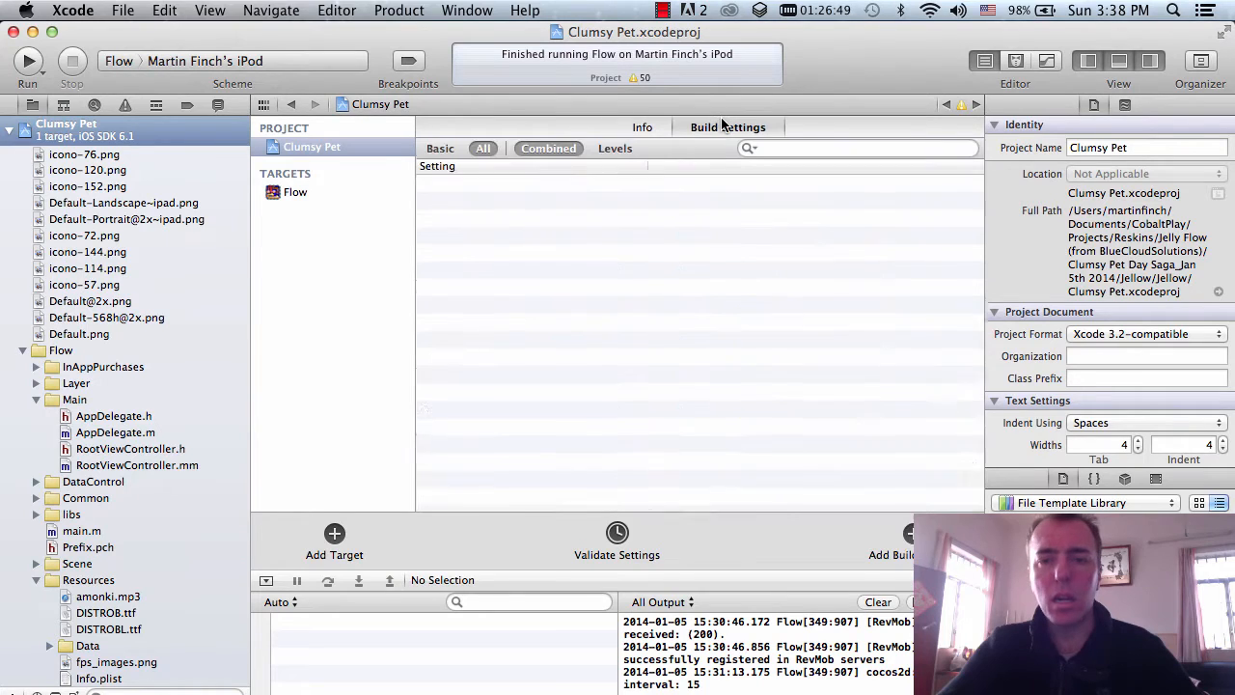
left_click(326, 192)
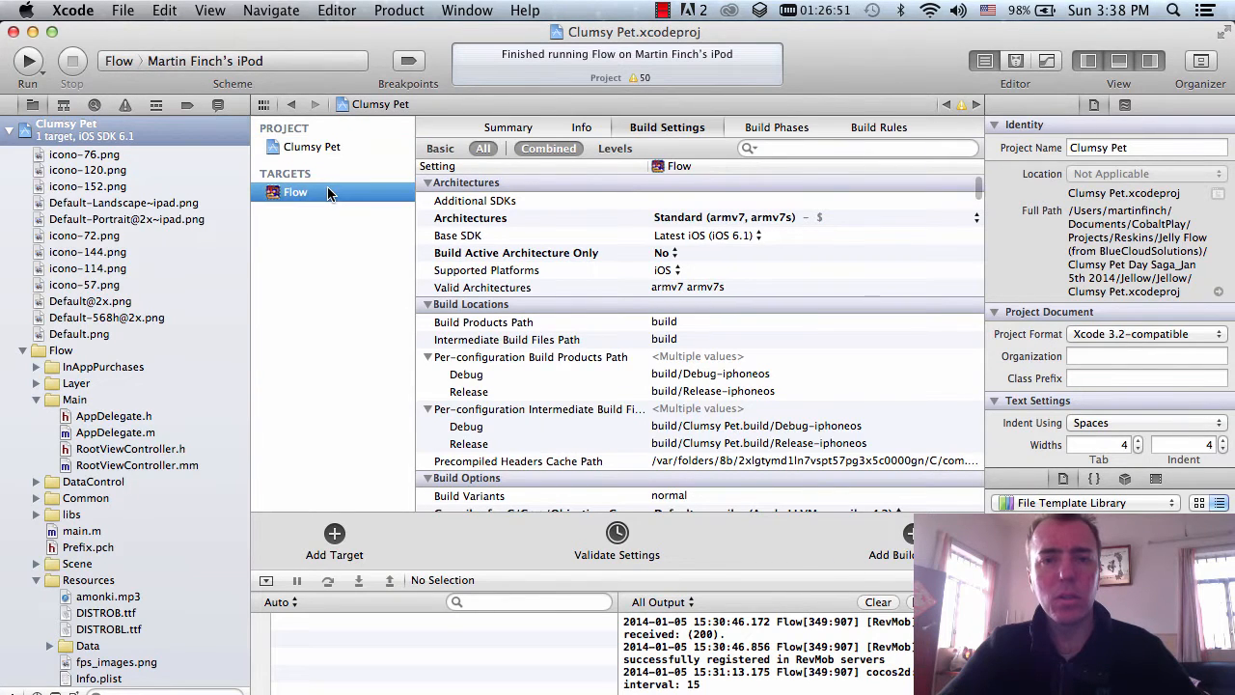
left_click(524, 133)
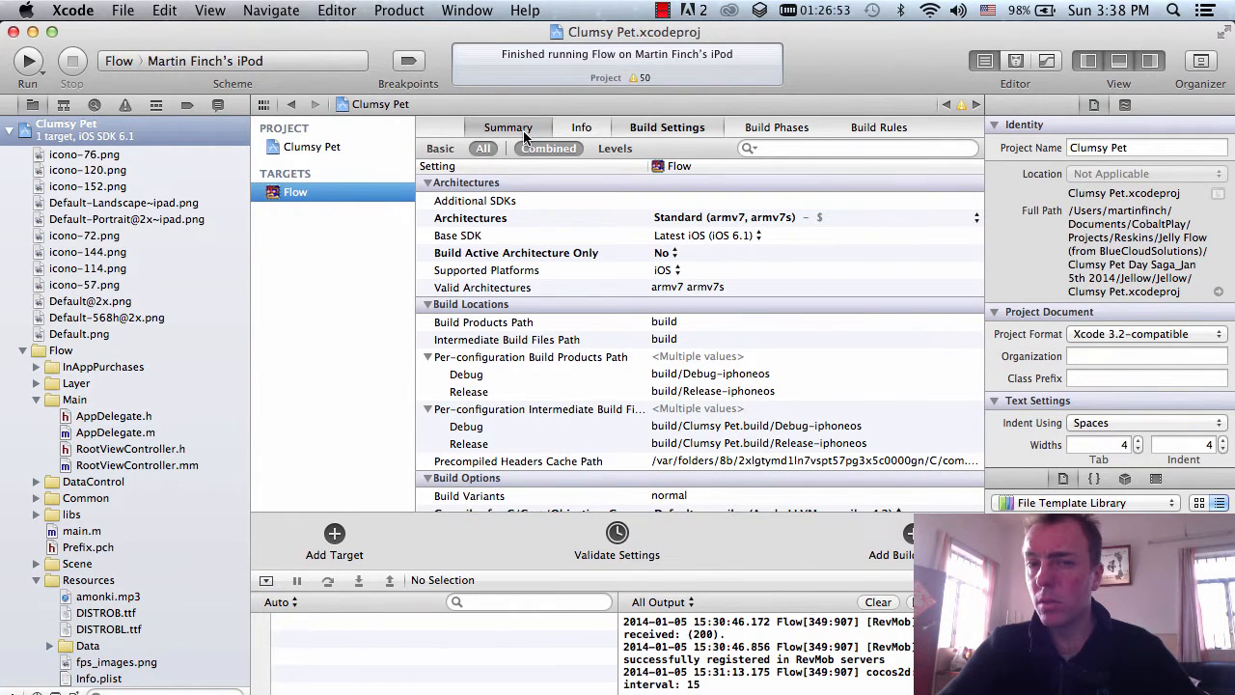
left_click_drag(707, 181, 526, 164)
key("super+c")
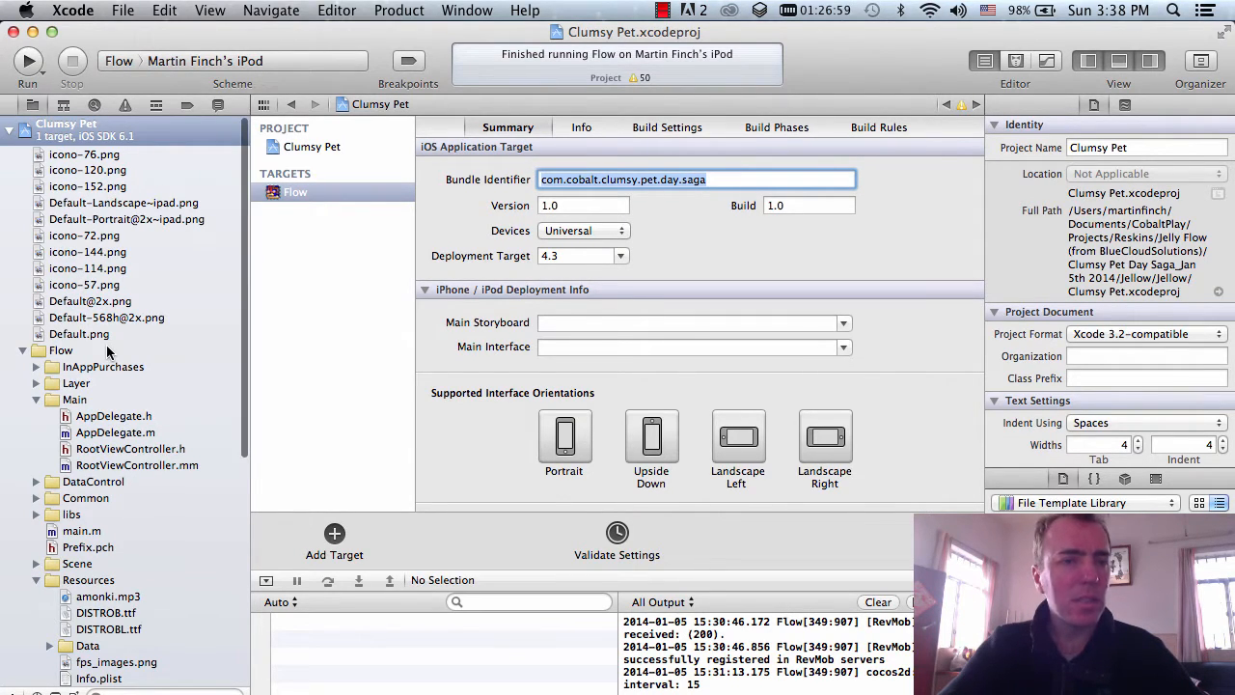
left_click(94, 104)
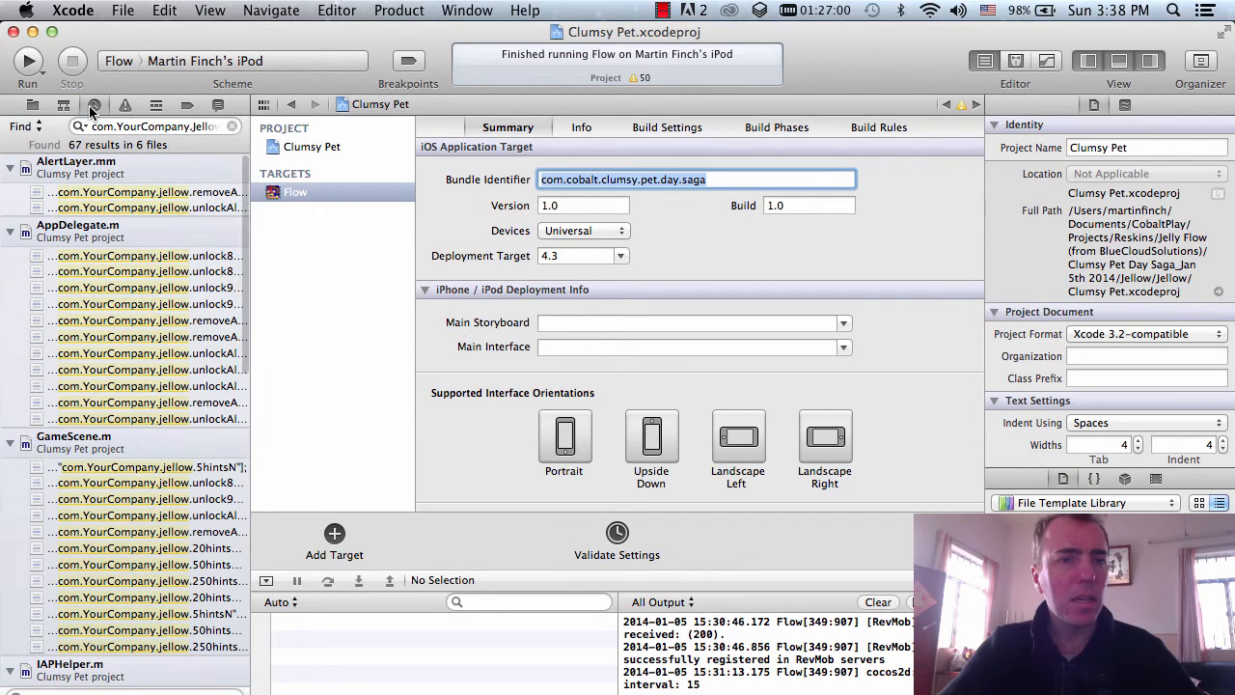
Step: Replace com.YourCompany.jellow in AlertLayer.mm's removeAdsN key with com.cobalt.clumsy.pet.day.saga
left_click(87, 196)
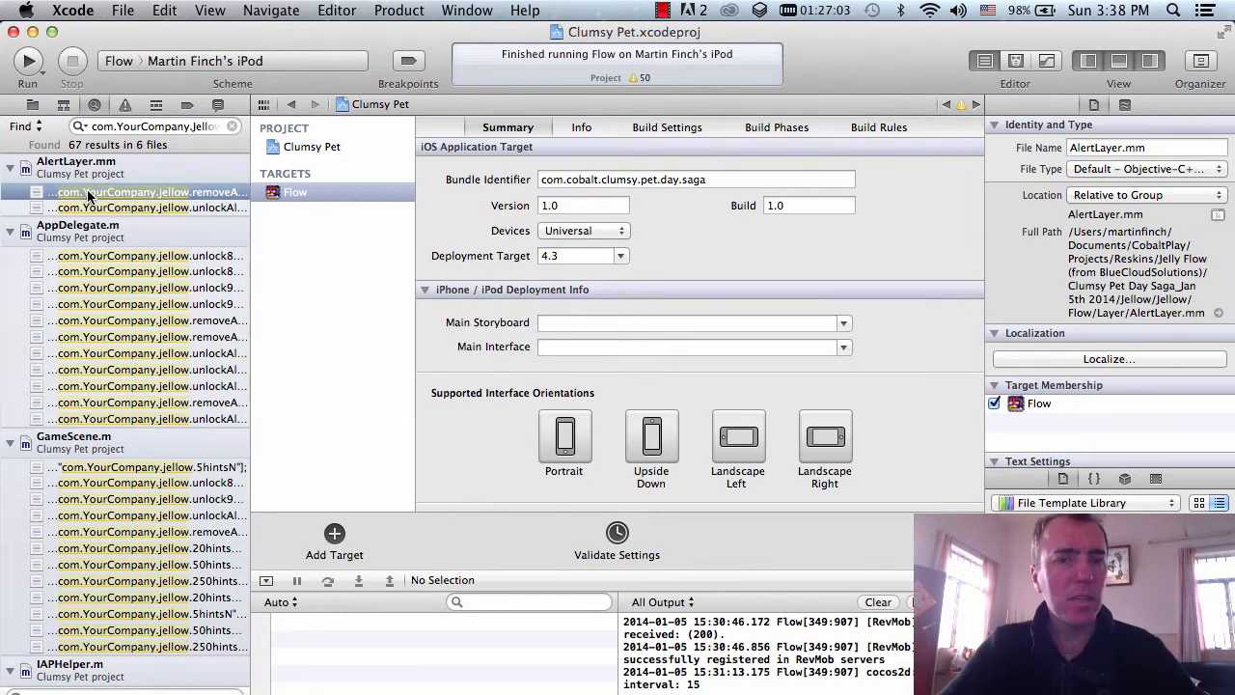
double_click(88, 193)
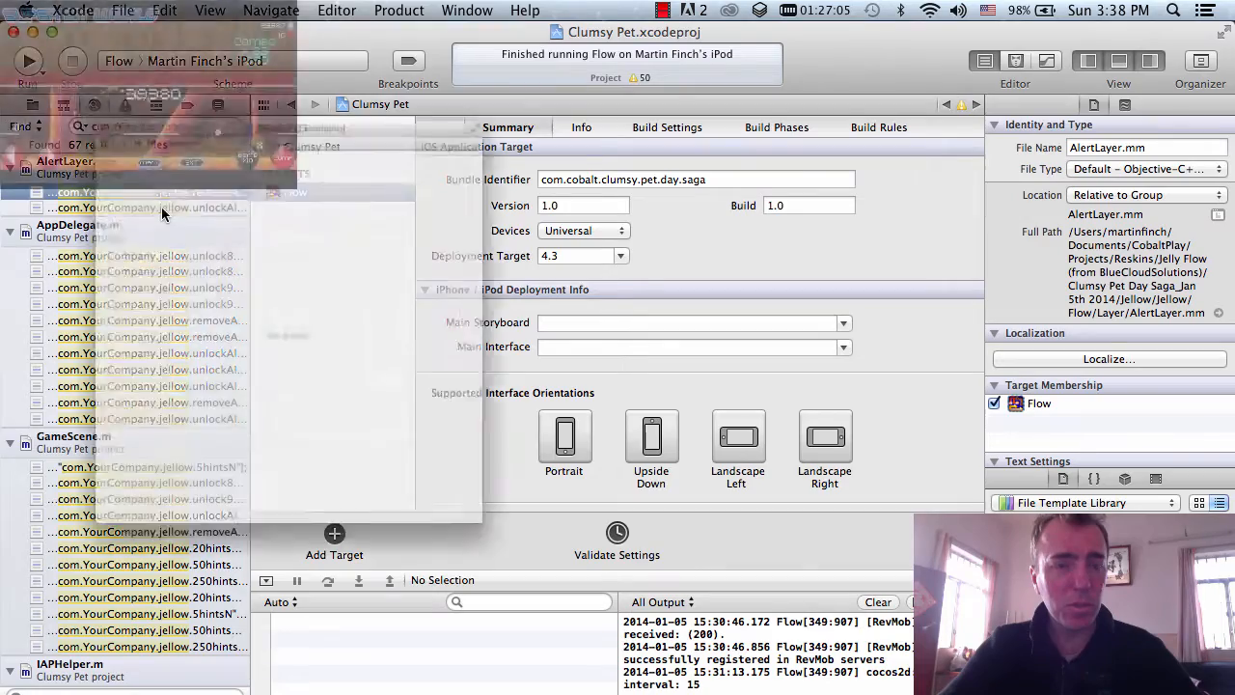
key("super+w")
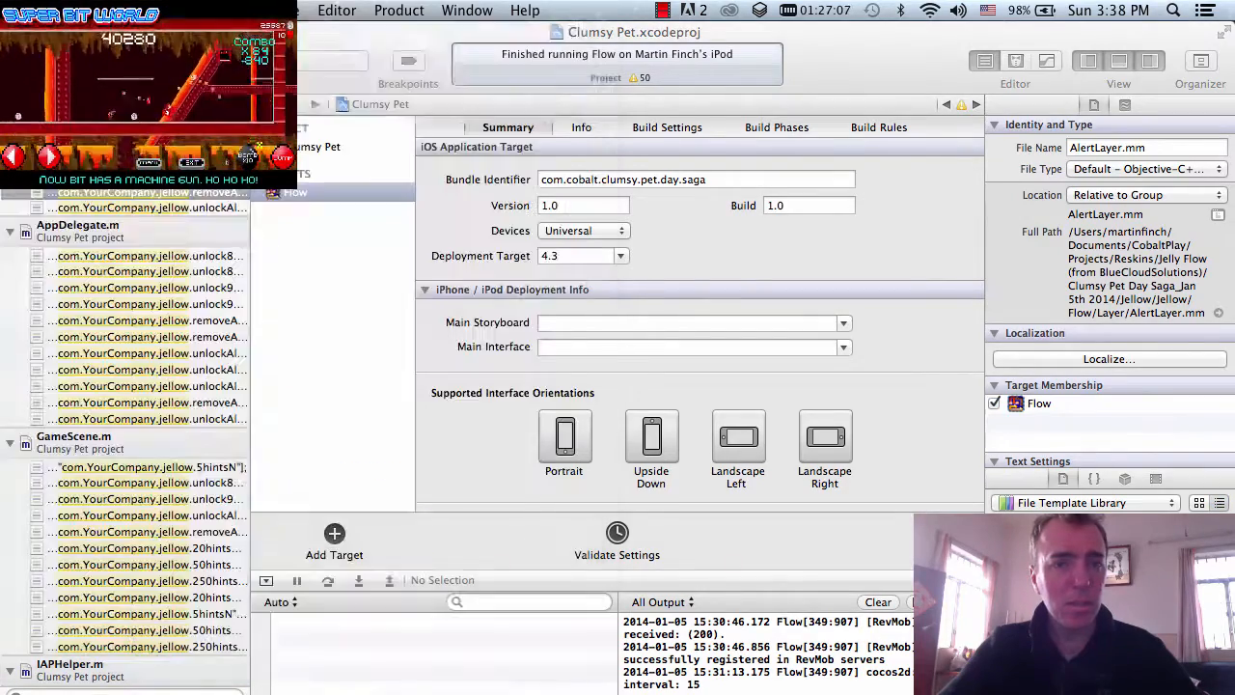
left_click(108, 194)
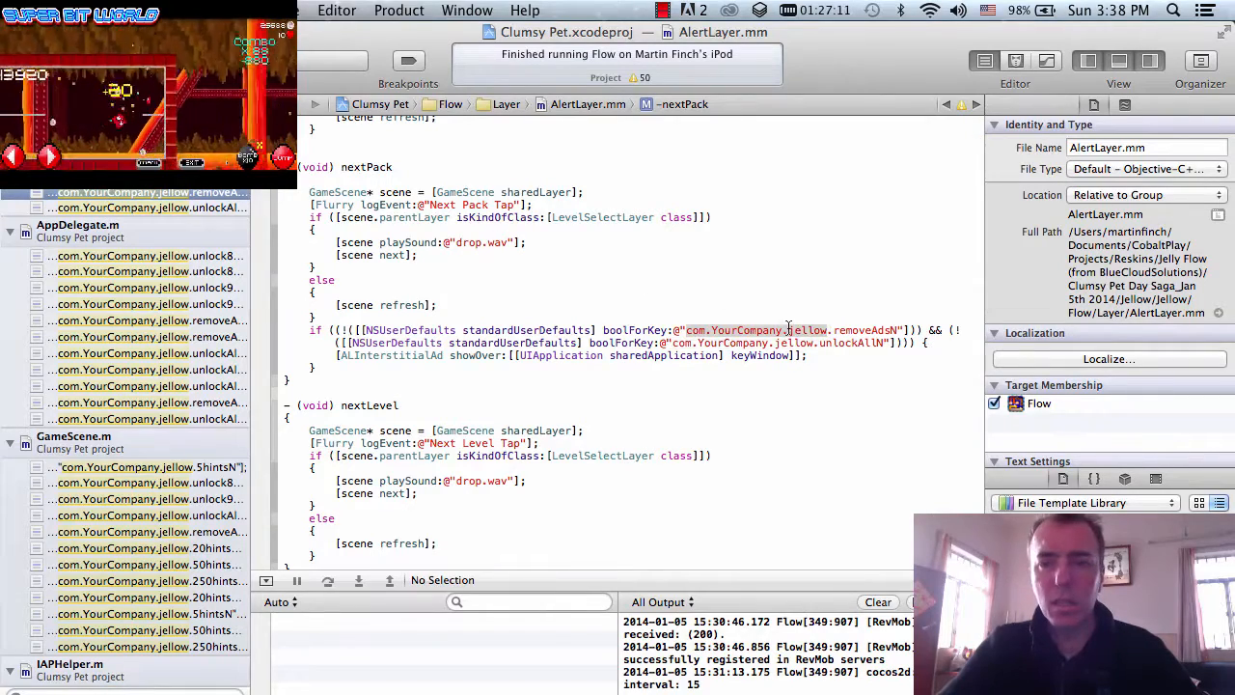
left_click_drag(829, 330, 689, 330)
key("super+v")
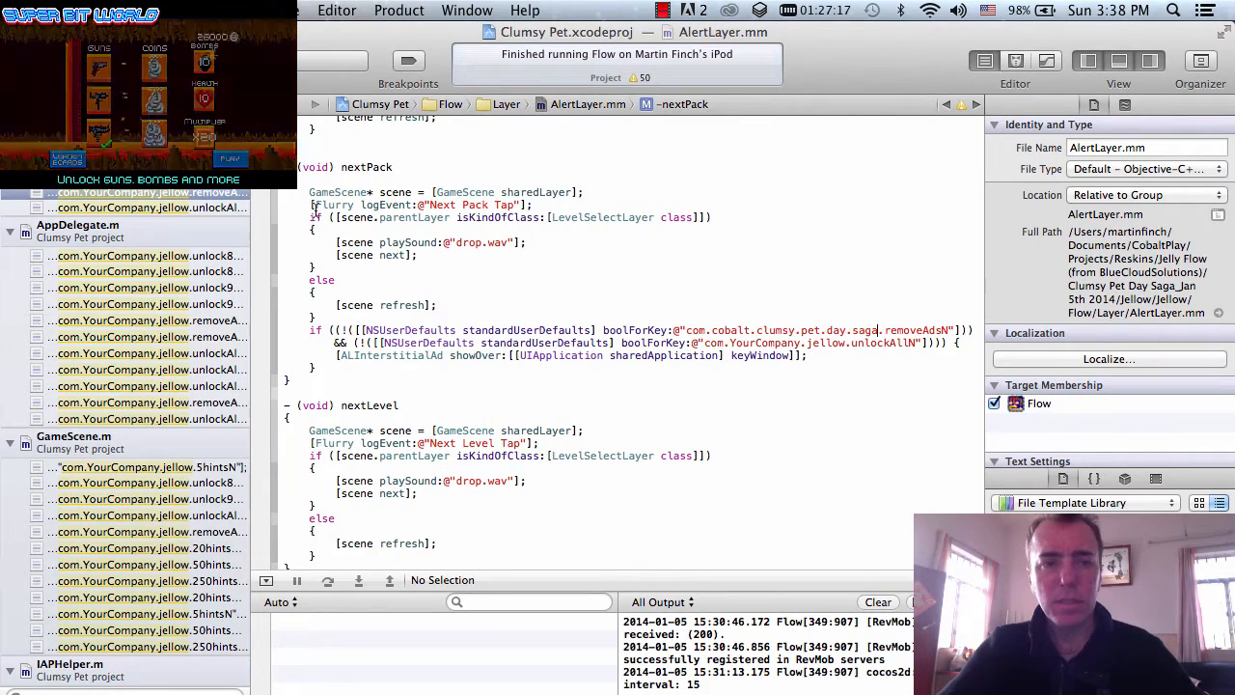
Step: Swap the unlockAllN key prefix for the bundle identifier, then open AppDelegate.m's unlock8N match
left_click(190, 208)
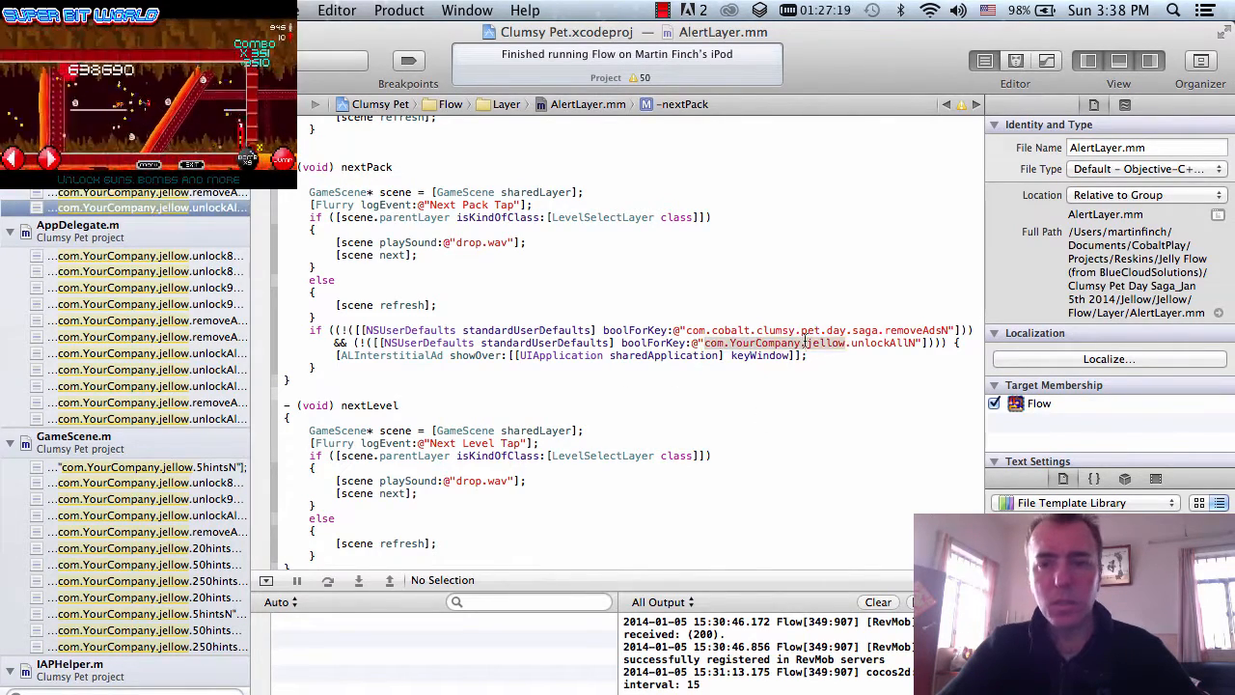
left_click_drag(847, 344, 705, 344)
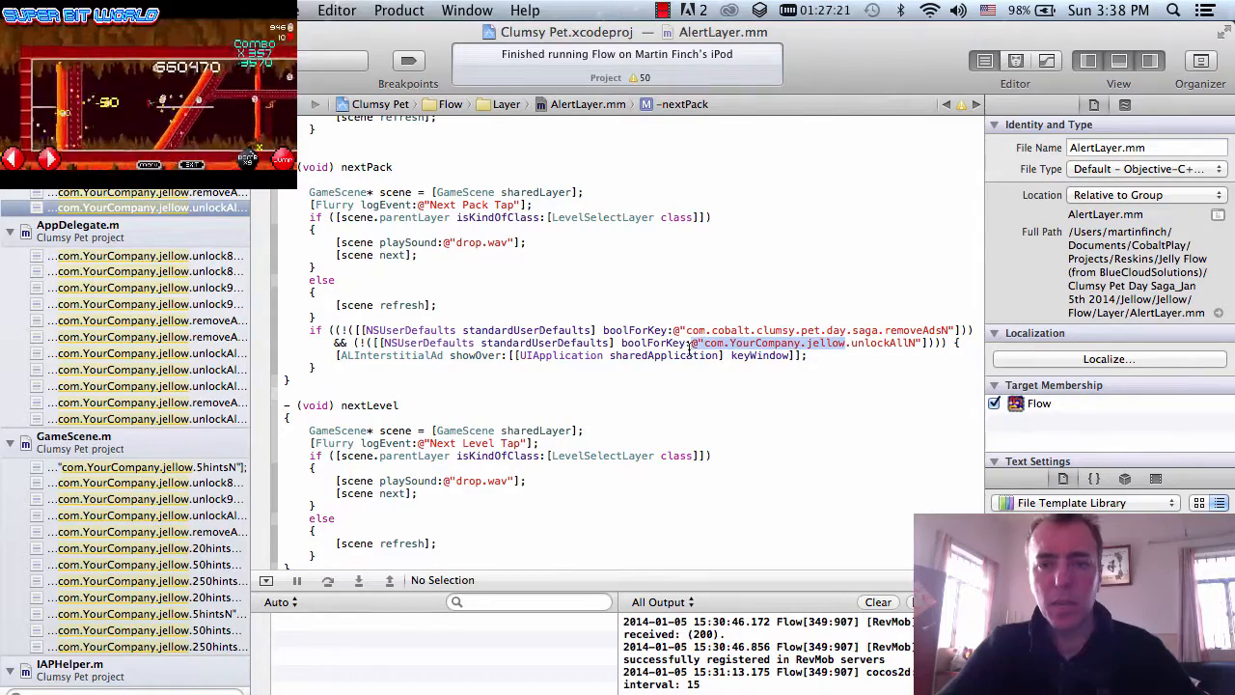
key("super+v")
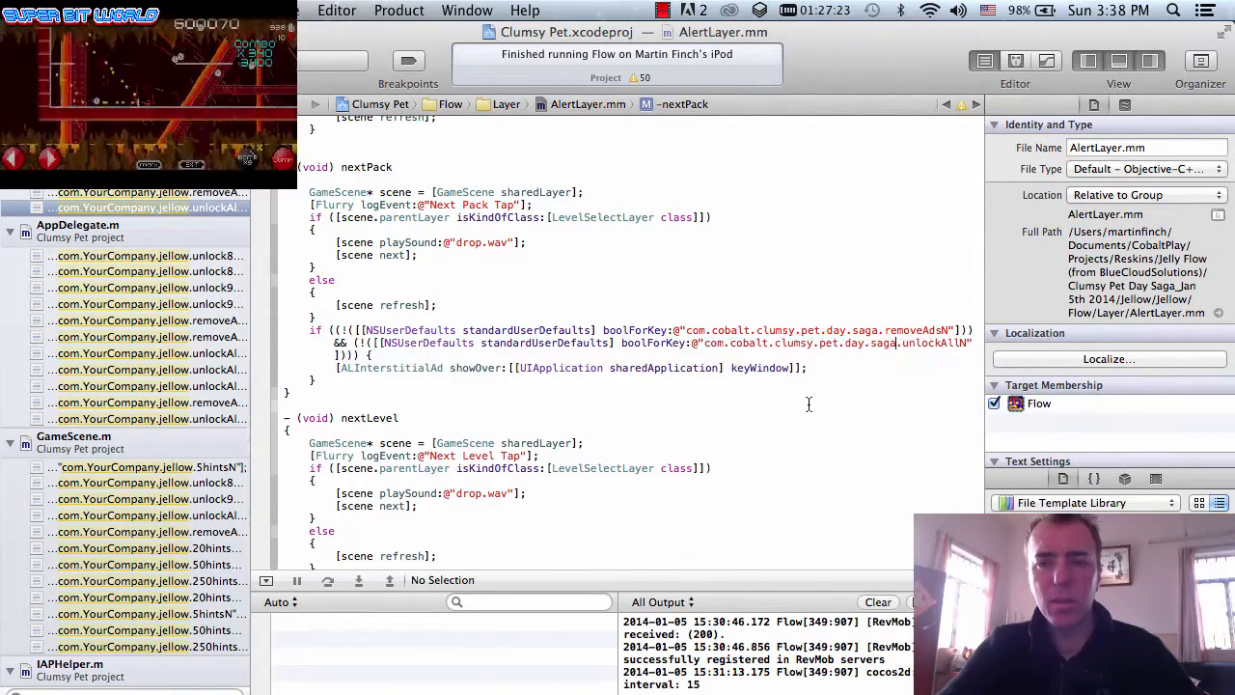
scroll(230, 376, "down", 10)
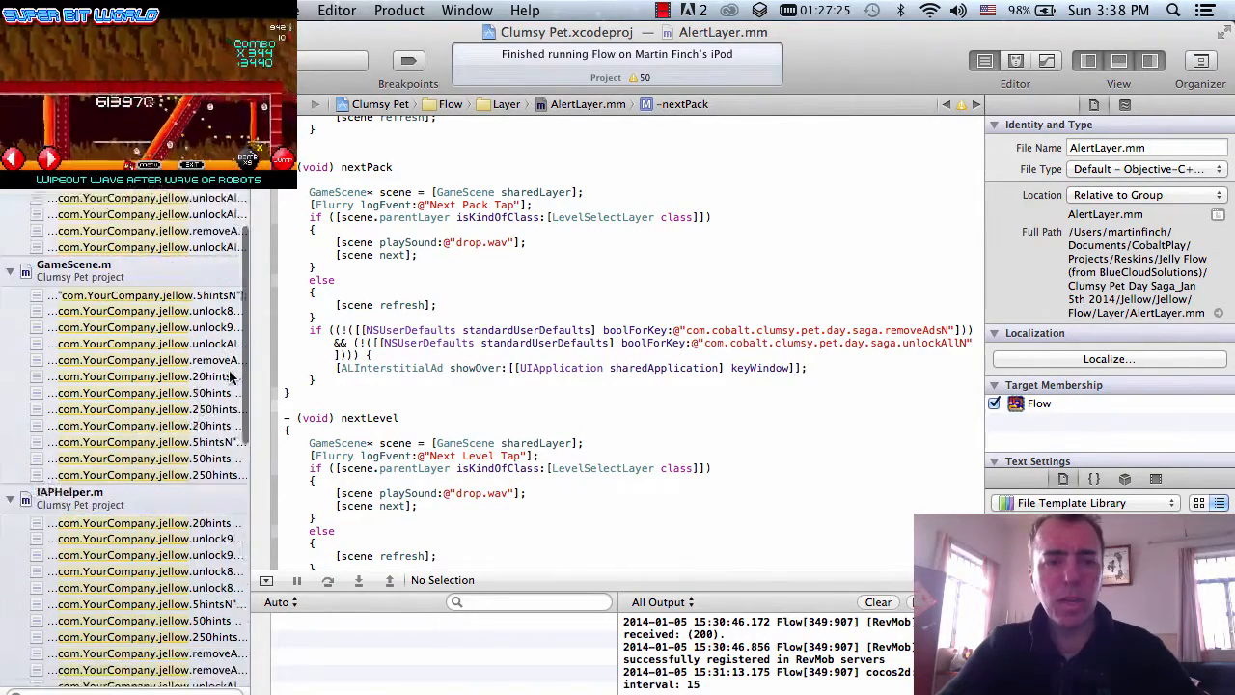
scroll(230, 376, "down", 10)
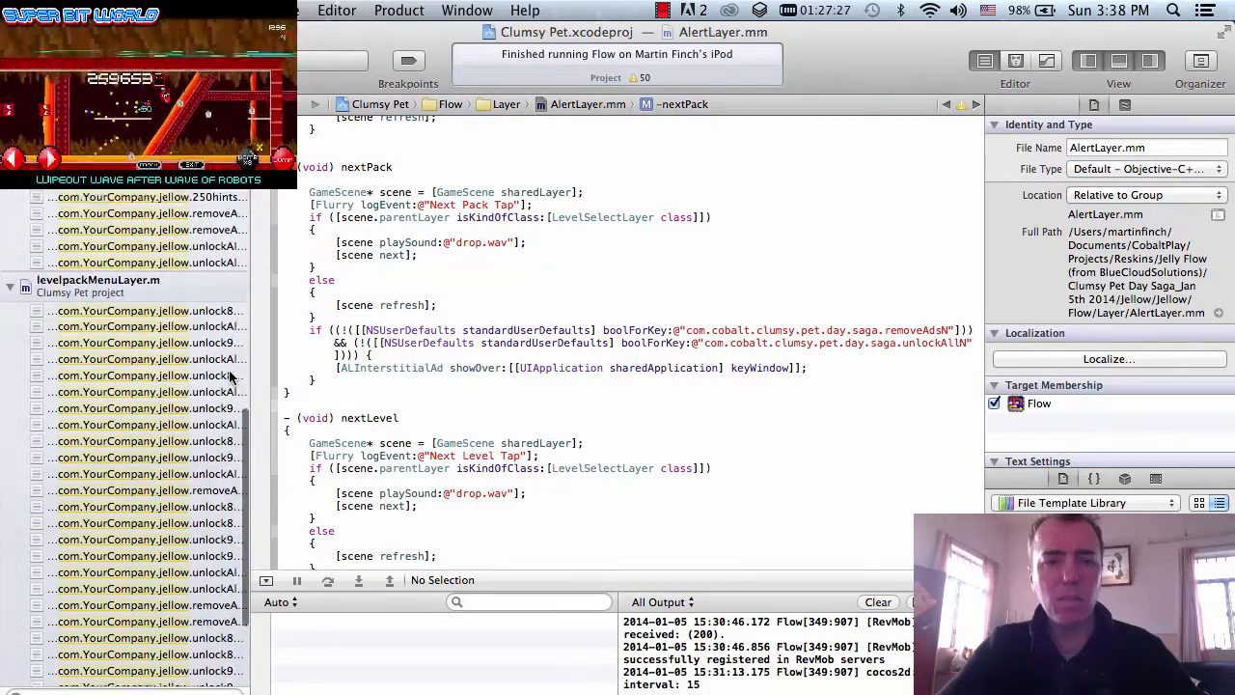
scroll(230, 376, "up", 20)
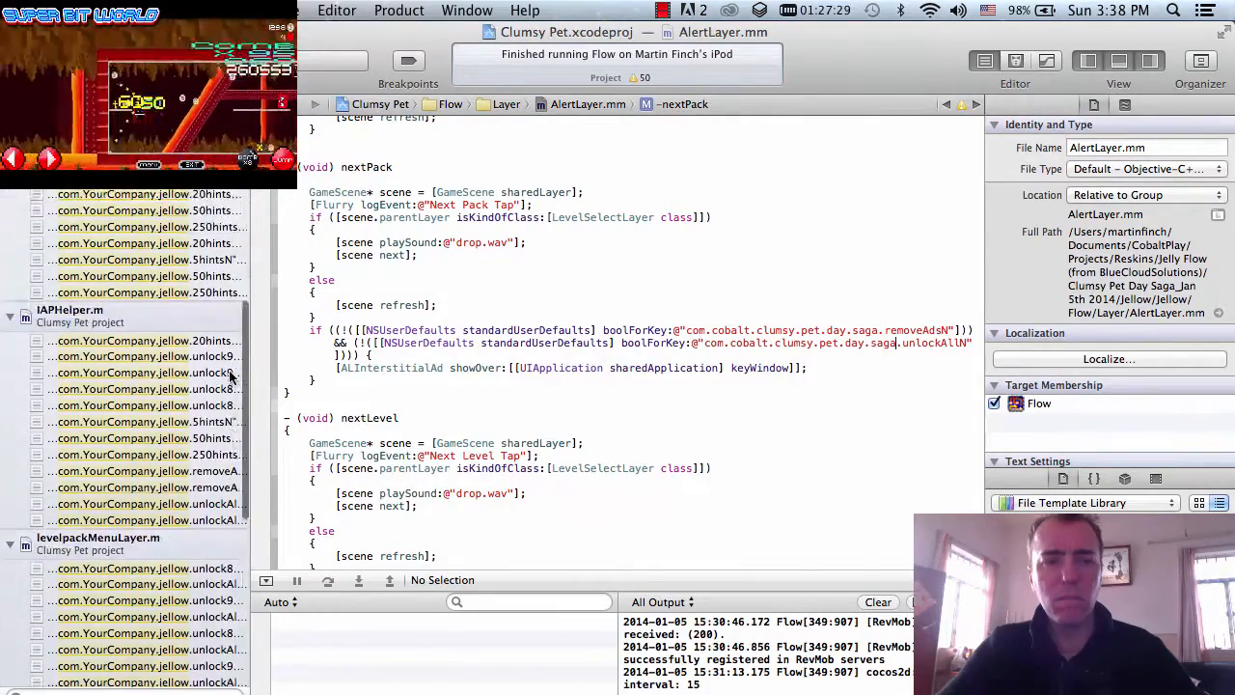
scroll(230, 377, "up", 2)
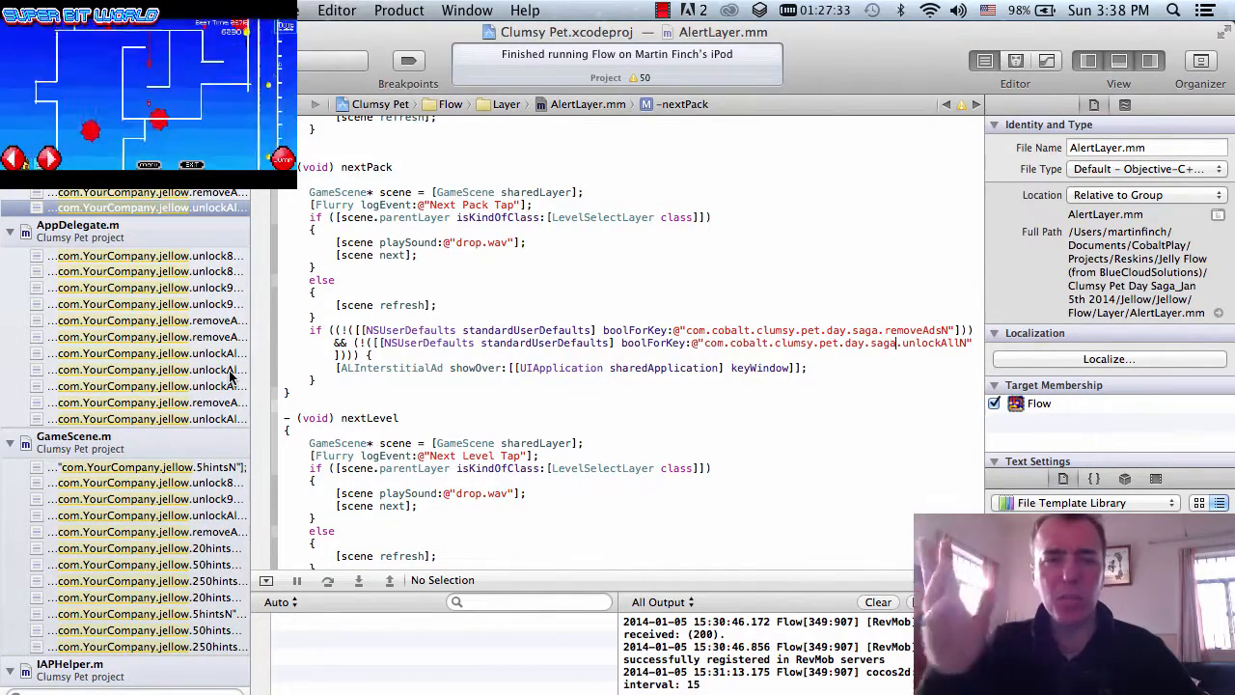
left_click(644, 241)
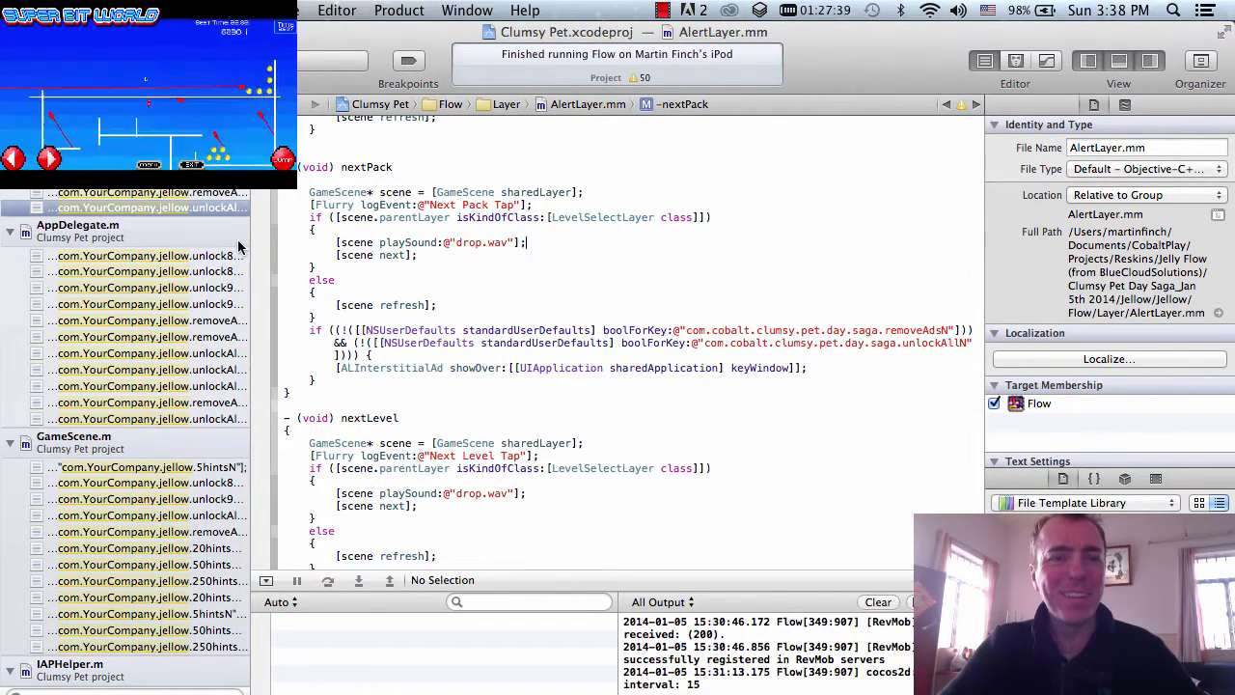
left_click(151, 256)
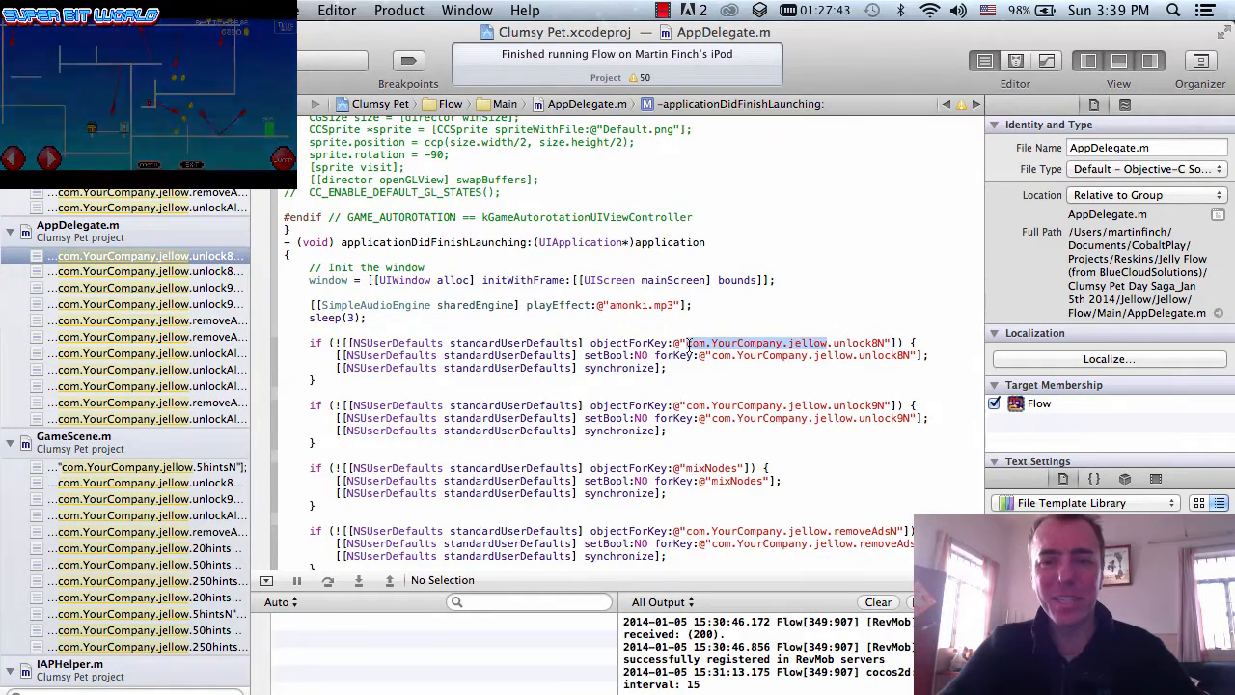
Step: Replace com.YourCompany.jellow with com.cobalt.clumsy.pet.day.saga in the unlock8N and unlock9N check and setBool keys
key("super+v")
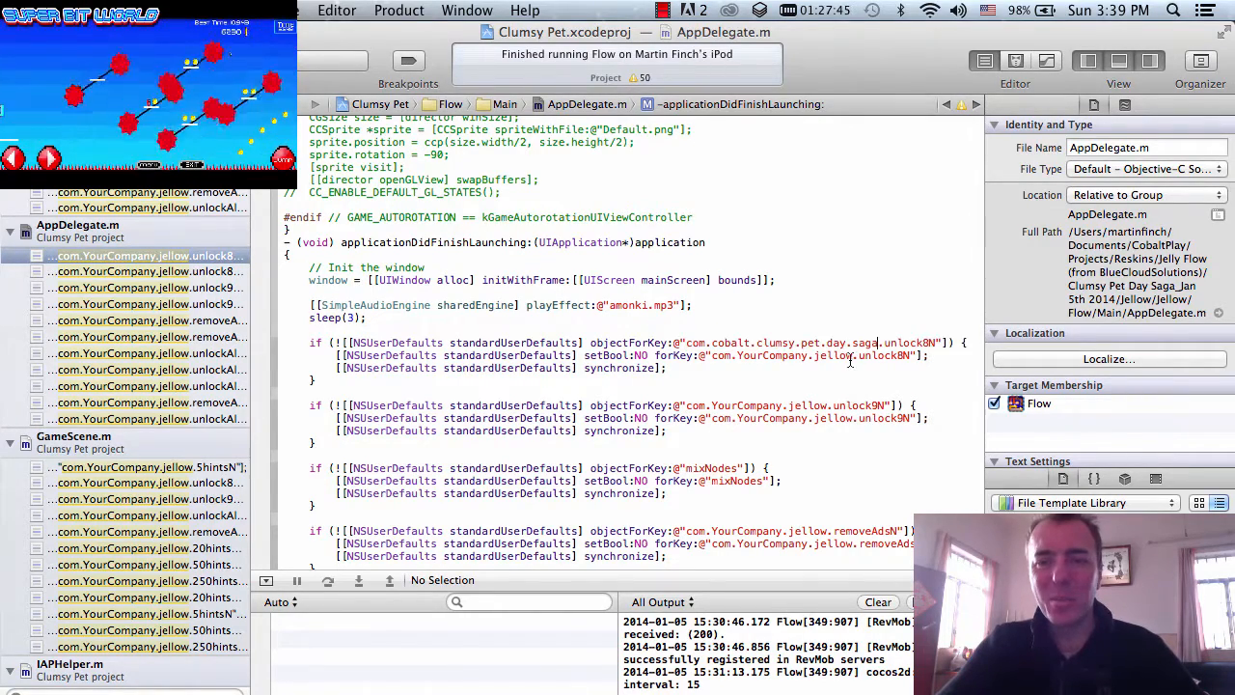
left_click_drag(852, 357, 712, 357)
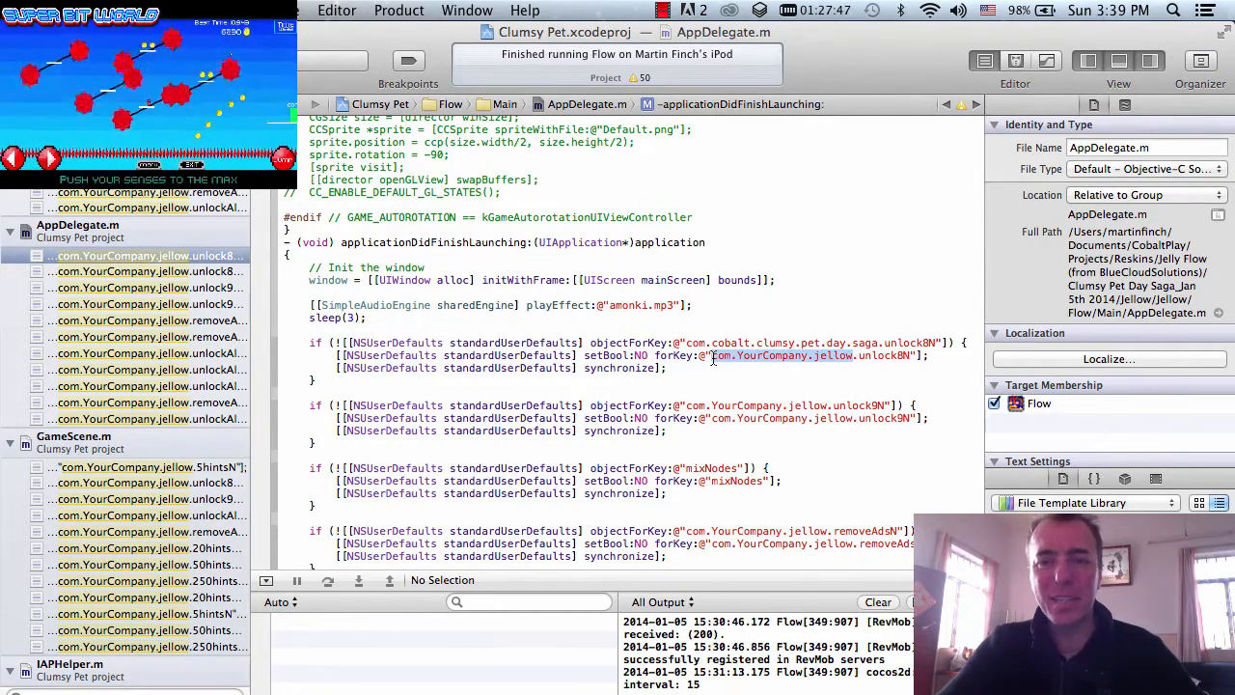
key("super+v")
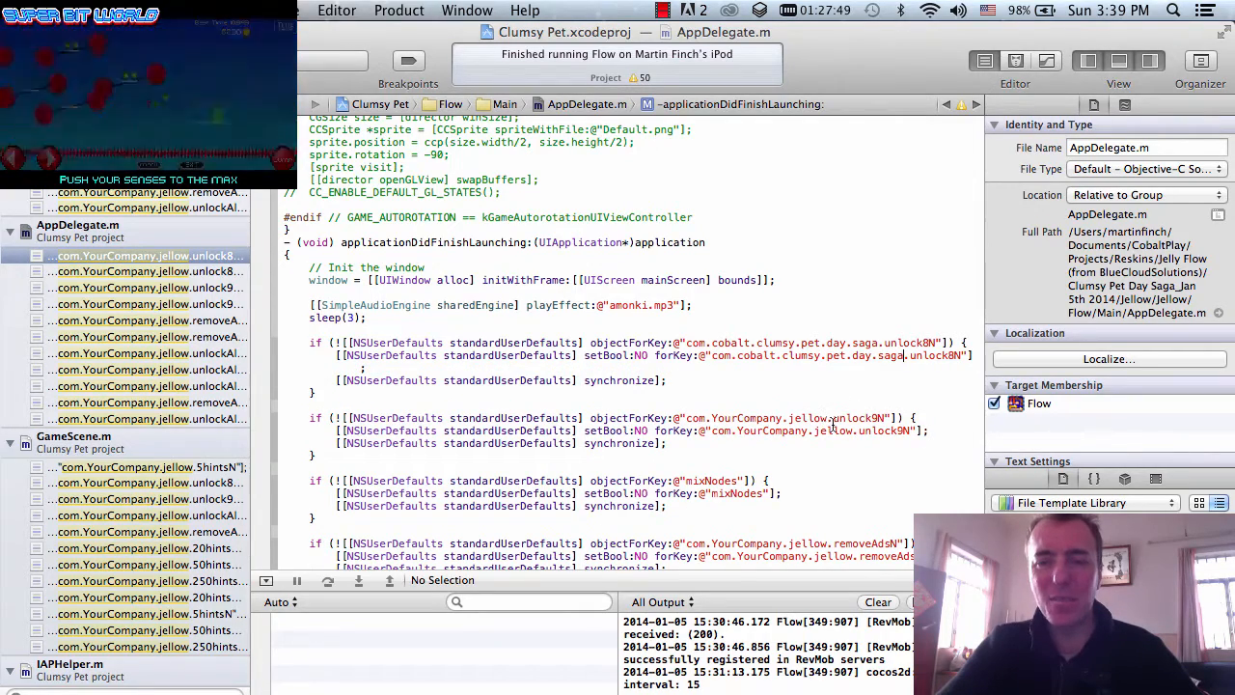
left_click_drag(830, 420, 686, 420)
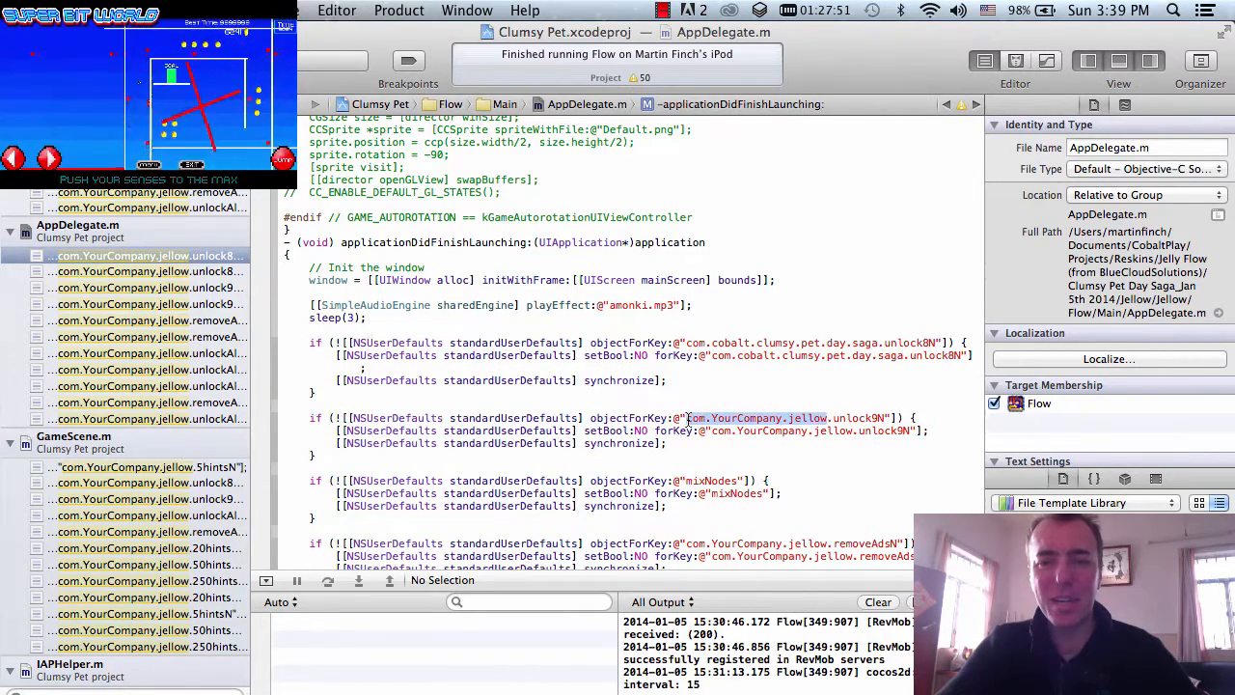
key("super+v")
left_click_drag(854, 431, 713, 432)
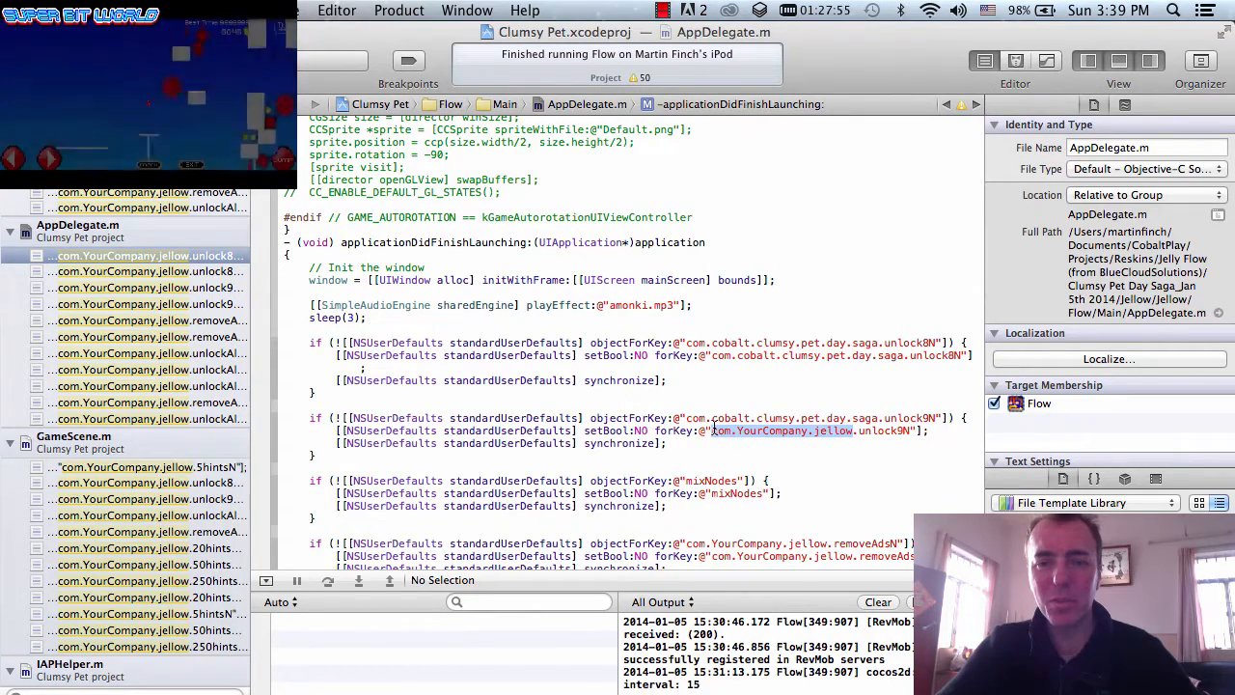
key("super+v")
Step: Put com.cobalt.clumsy.pet.day.saga into both removeAdsN keys, reapplying the setBool paste after undos
scroll(724, 444, "down", 2)
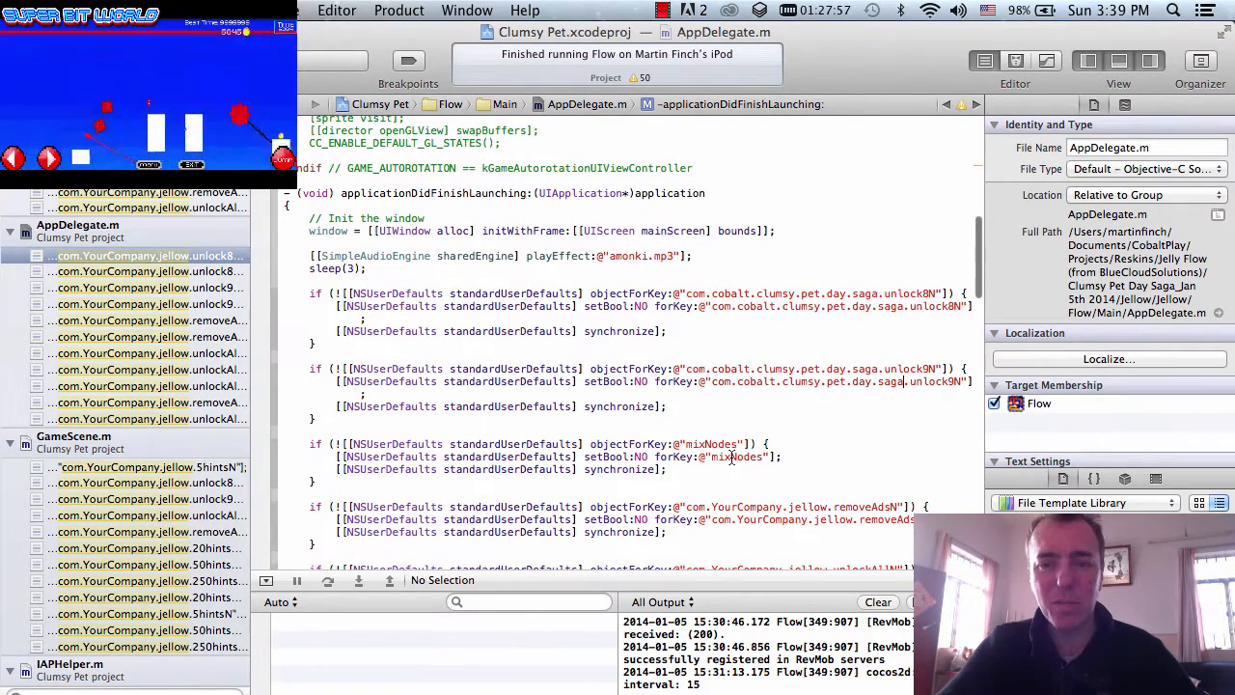
scroll(738, 454, "down", 3)
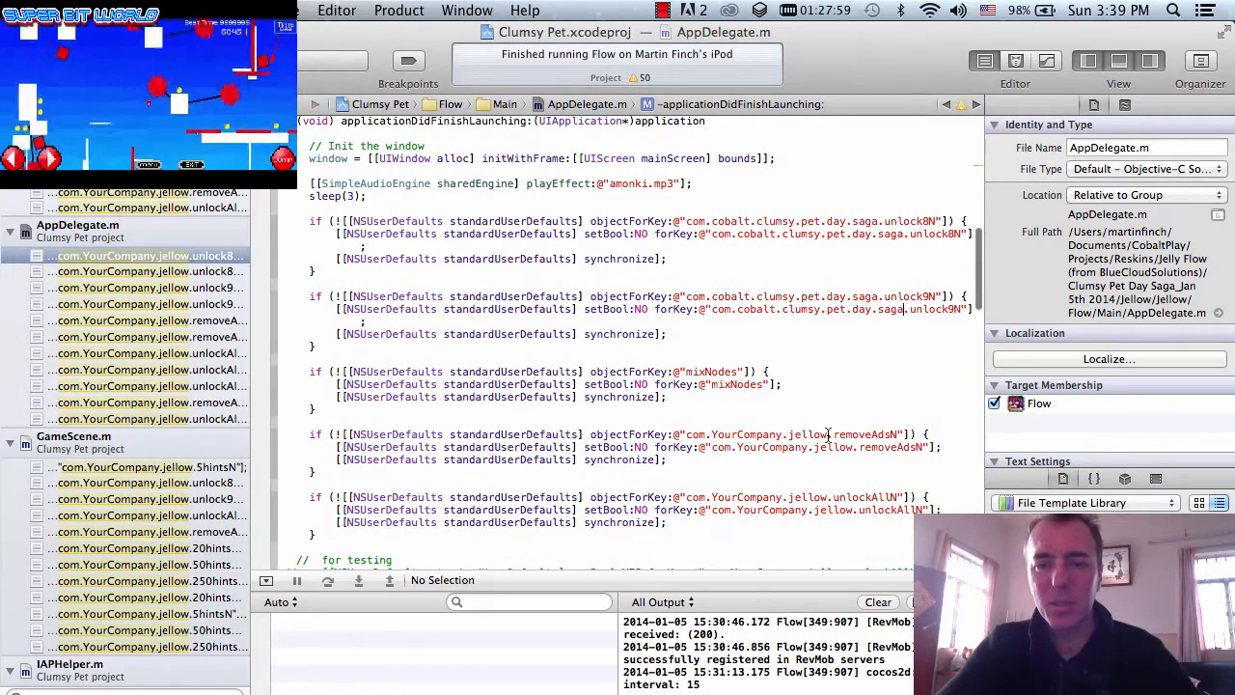
left_click_drag(828, 434, 691, 439)
key("super+v")
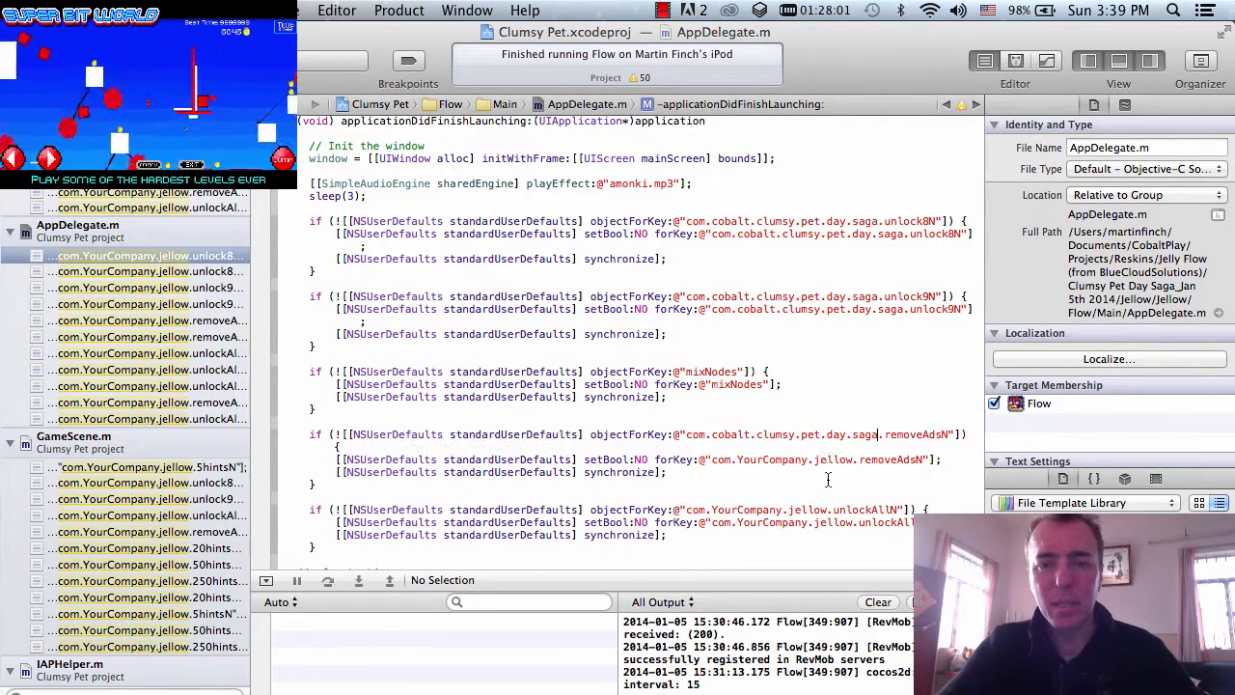
left_click_drag(852, 459, 715, 460)
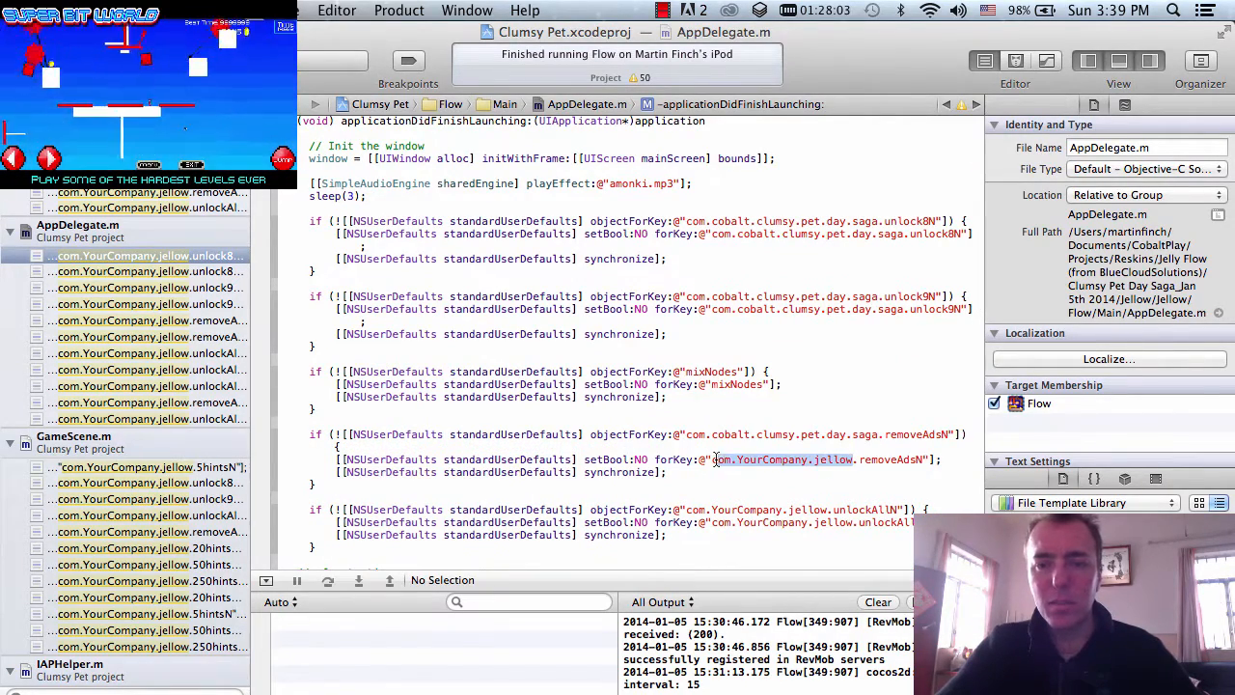
key("super+v")
scroll(839, 357, "down", 3)
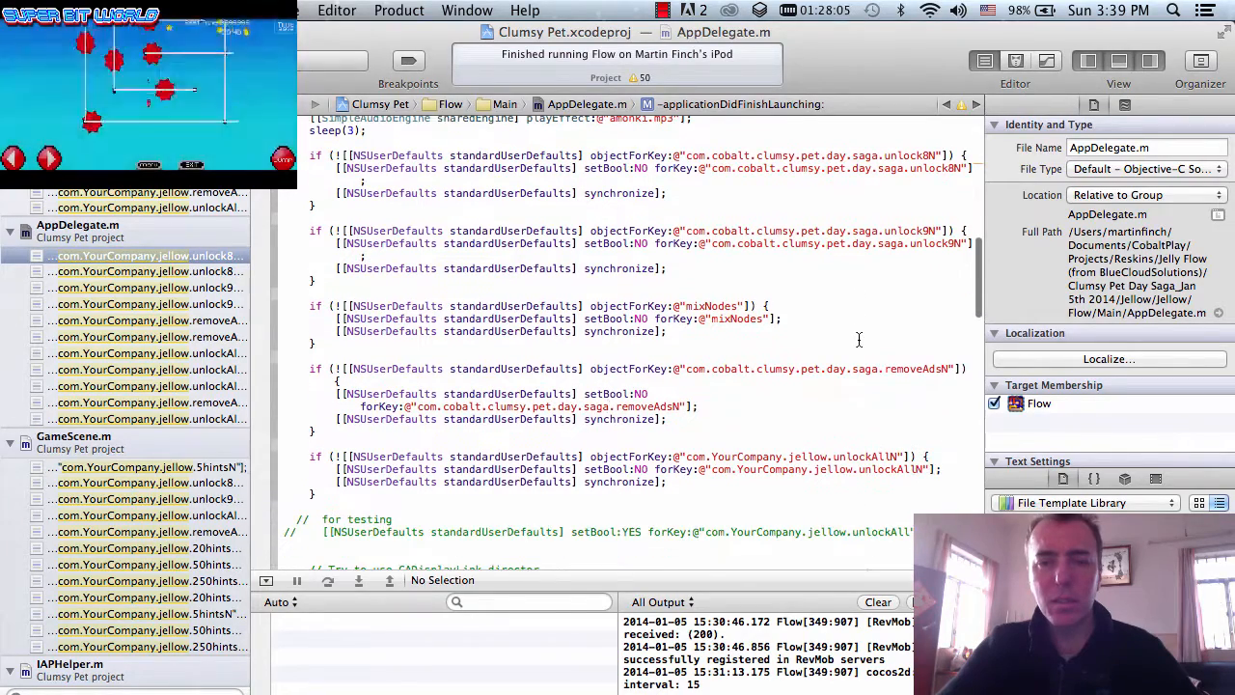
key("super+z")
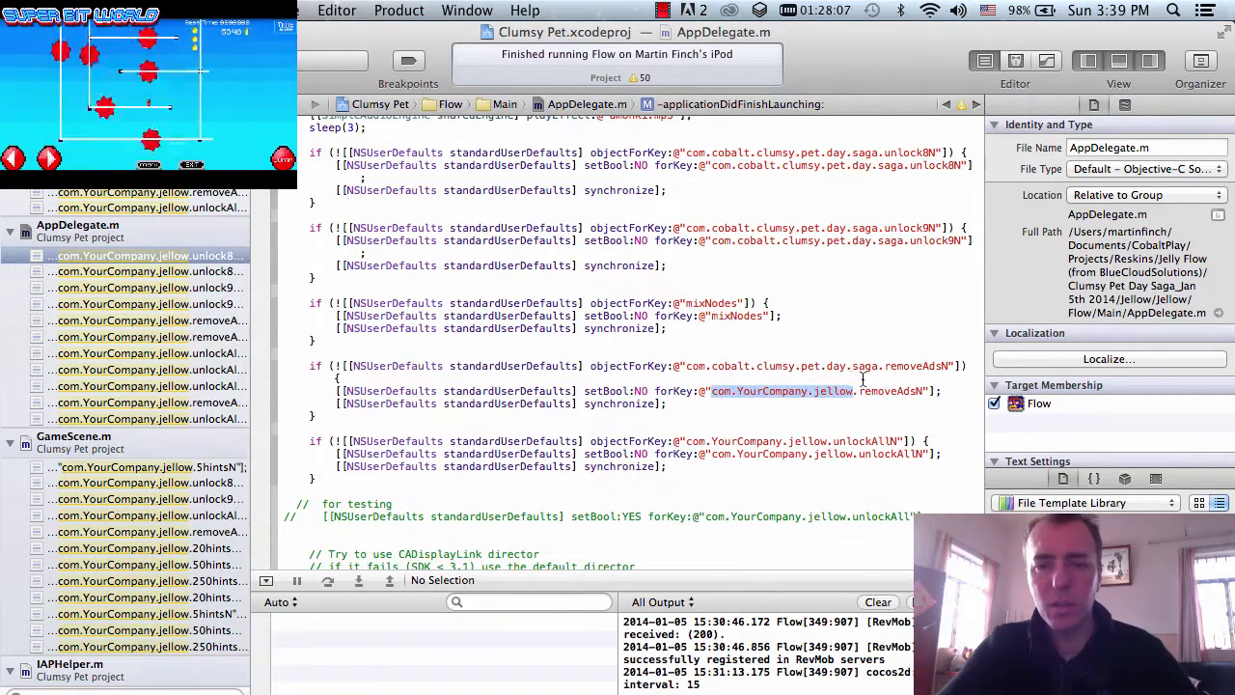
type("com.cobalt.clumsy.pet.day.saga")
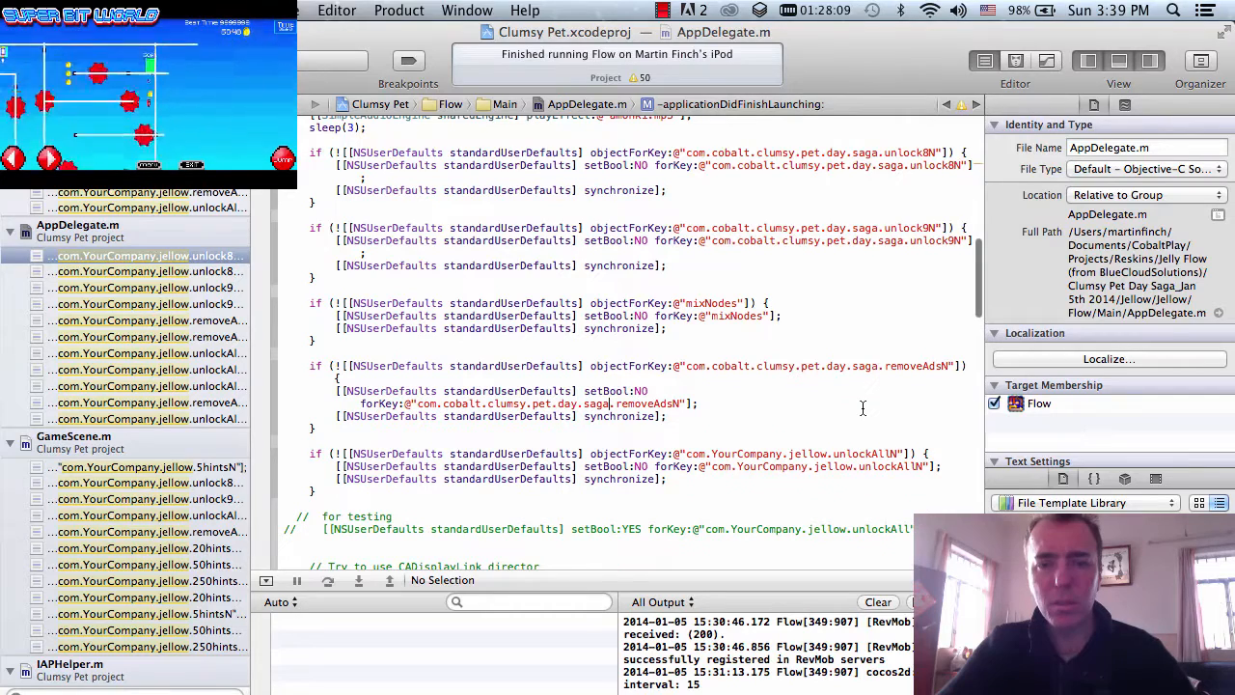
key("super+z")
type("com.cobalt.clumsy.pet.day.saga")
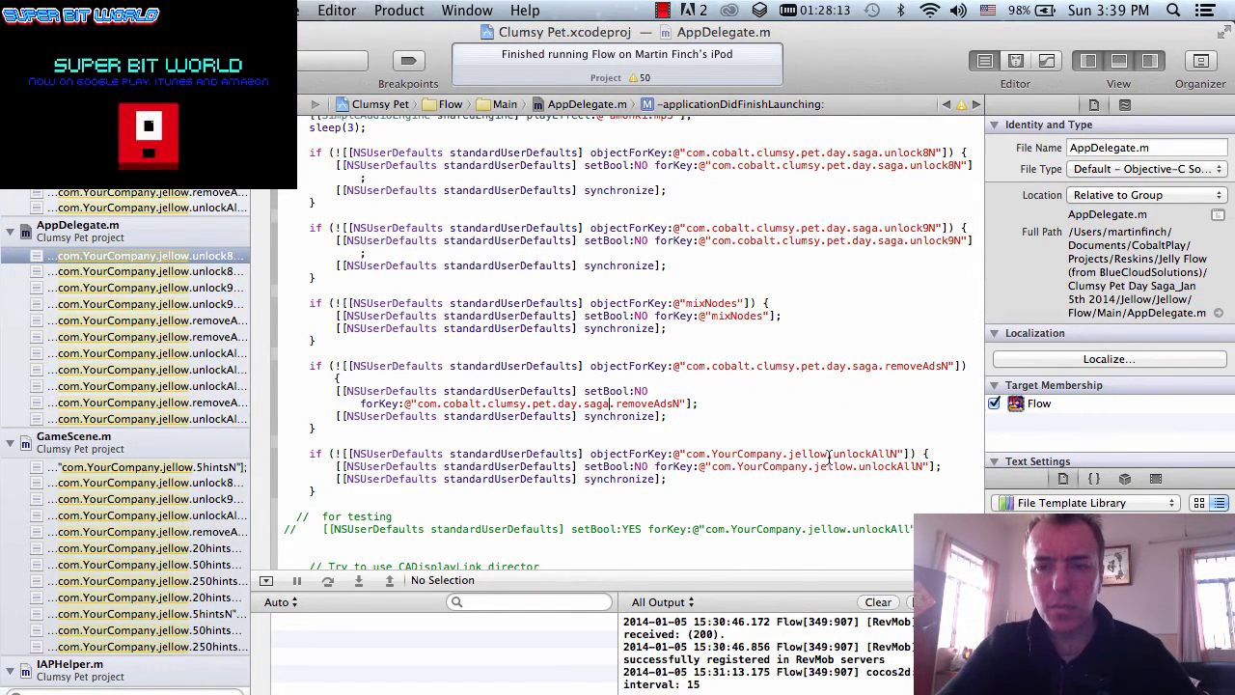
left_click_drag(827, 454, 695, 454)
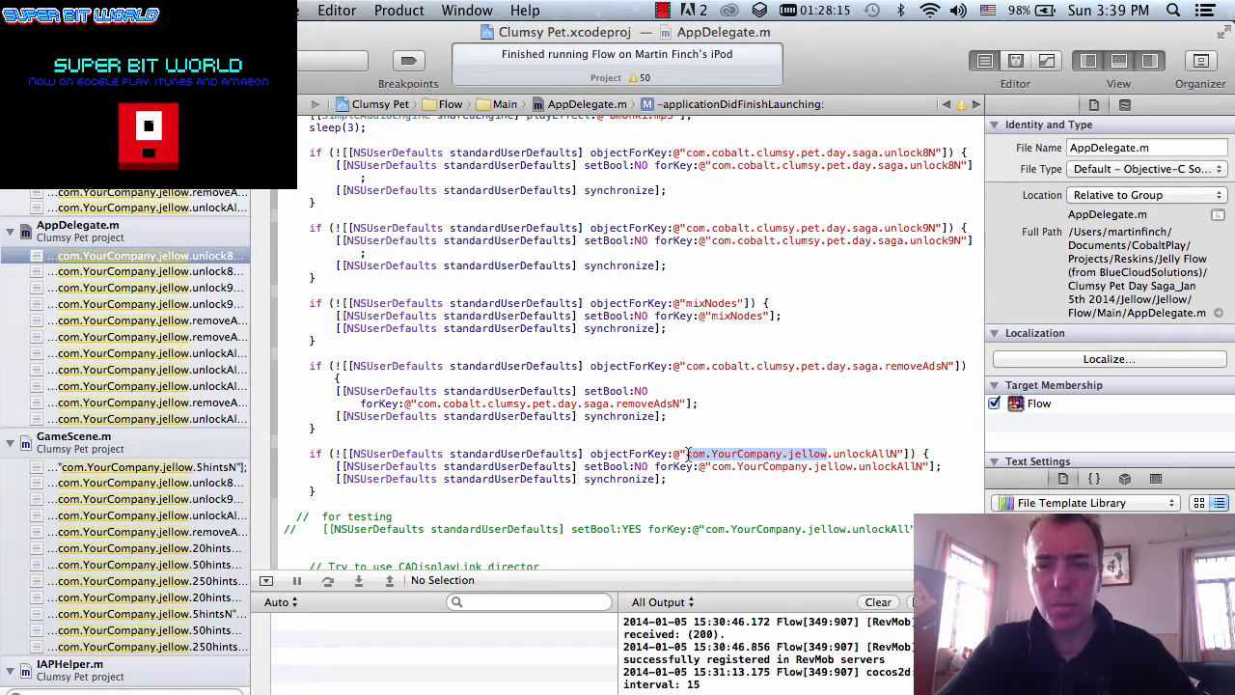